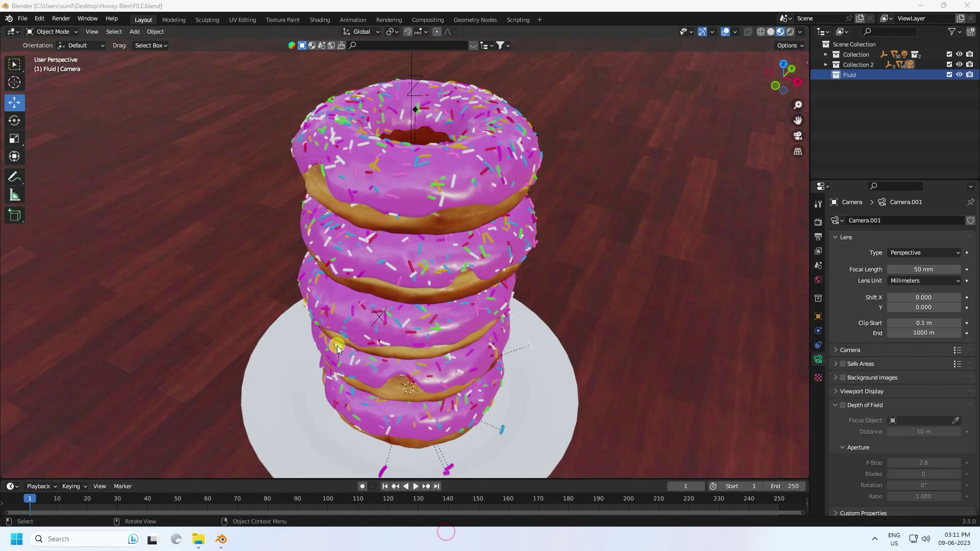
- Add a UV sphere with a 0.1 m radius beneath the plate
{"action": "middle_click_drag", "start_coordinate": [348, 341], "coordinate": [397, 341]}
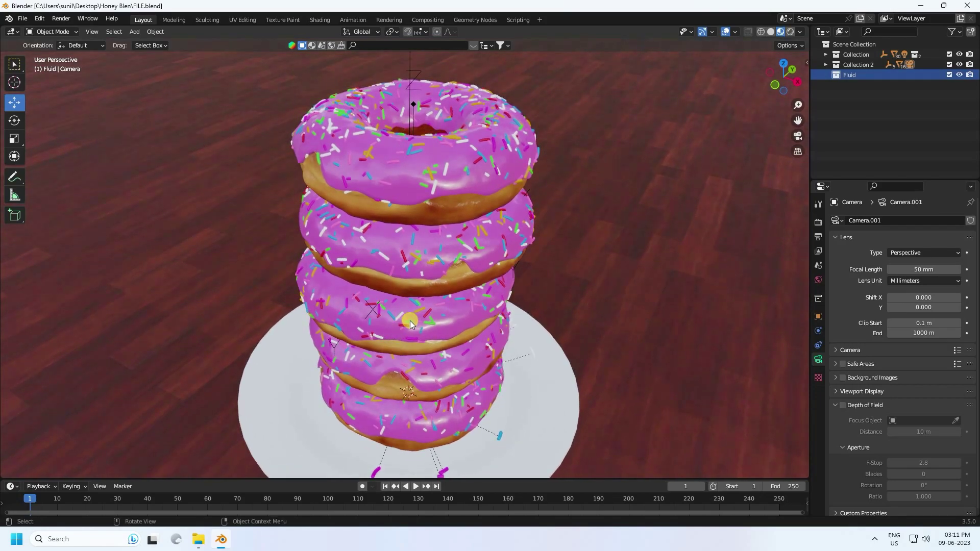
{"action": "middle_click_drag", "start_coordinate": [423, 299], "coordinate": [403, 322]}
{"action": "scroll", "coordinate": [391, 296], "scroll_direction": "down", "scroll_amount": 5}
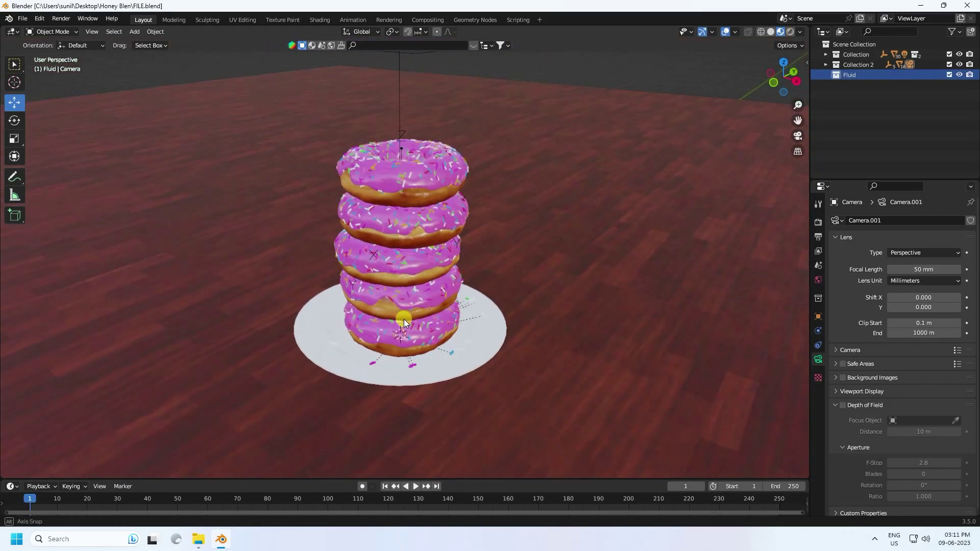
{"action": "left_click", "coordinate": [136, 32]}
{"action": "mouse_move", "coordinate": [188, 41]}
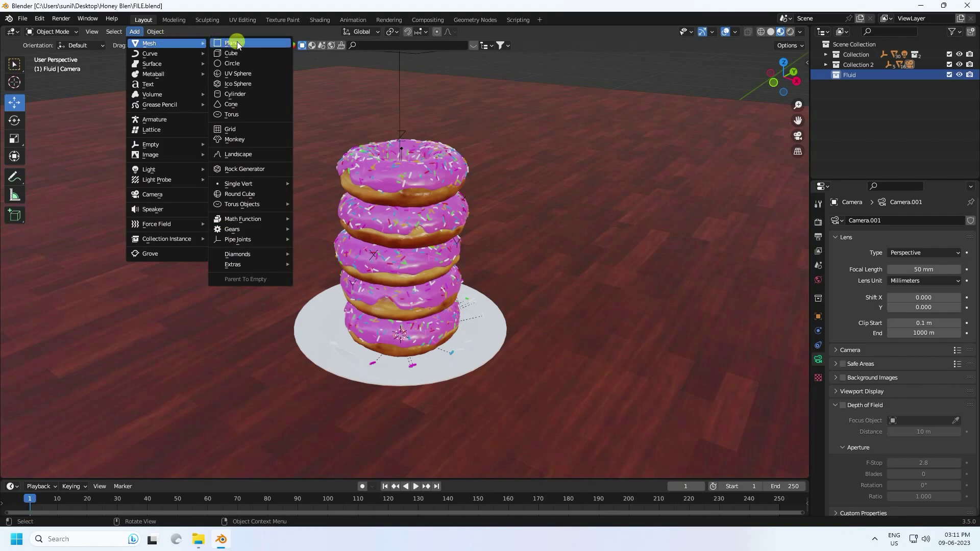
{"action": "left_click", "coordinate": [247, 75]}
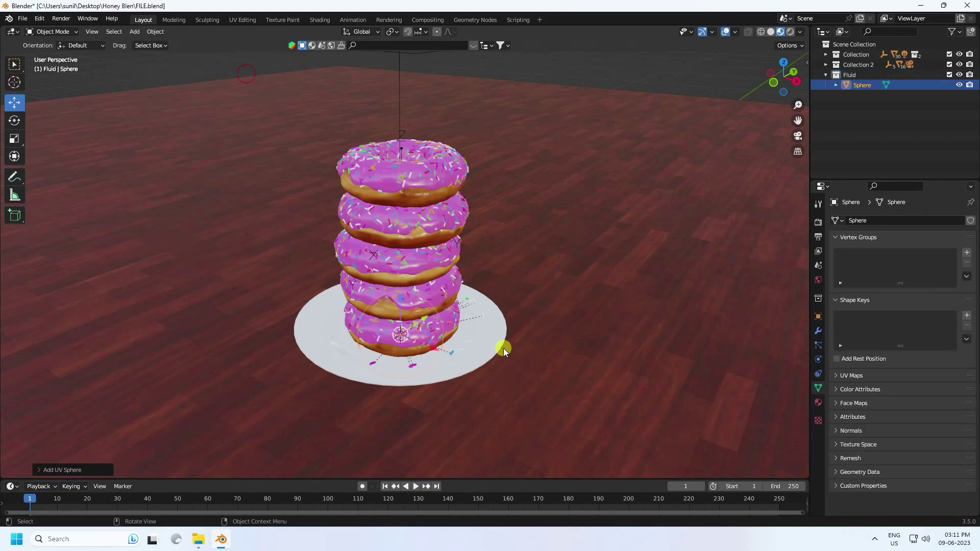
{"action": "key", "text": "KP_1"}
{"action": "scroll", "coordinate": [499, 350], "scroll_direction": "up", "scroll_amount": 2}
{"action": "middle_click_drag", "start_coordinate": [464, 380], "coordinate": [410, 218], "text": "shift"}
{"action": "scroll", "coordinate": [384, 312], "scroll_direction": "up", "scroll_amount": 3}
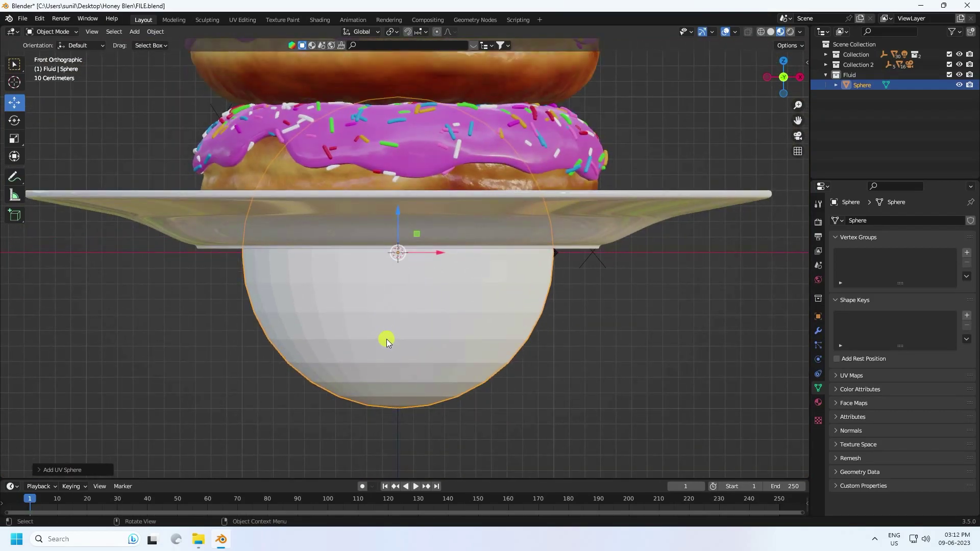
{"action": "left_click", "coordinate": [50, 468]}
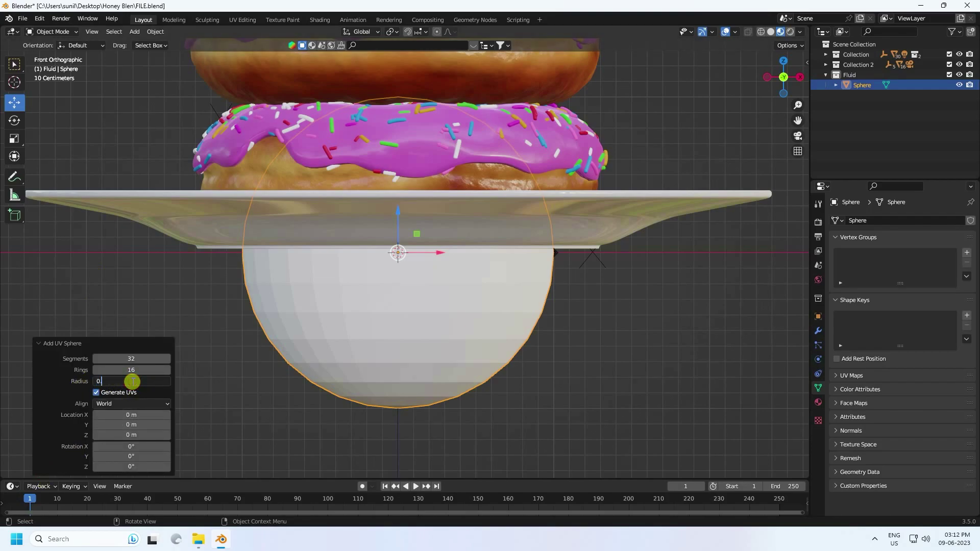
{"action": "key", "text": "Return"}
- Move the sphere exactly 1 m along the X axis
{"action": "scroll", "coordinate": [393, 326], "scroll_direction": "down", "scroll_amount": 2}
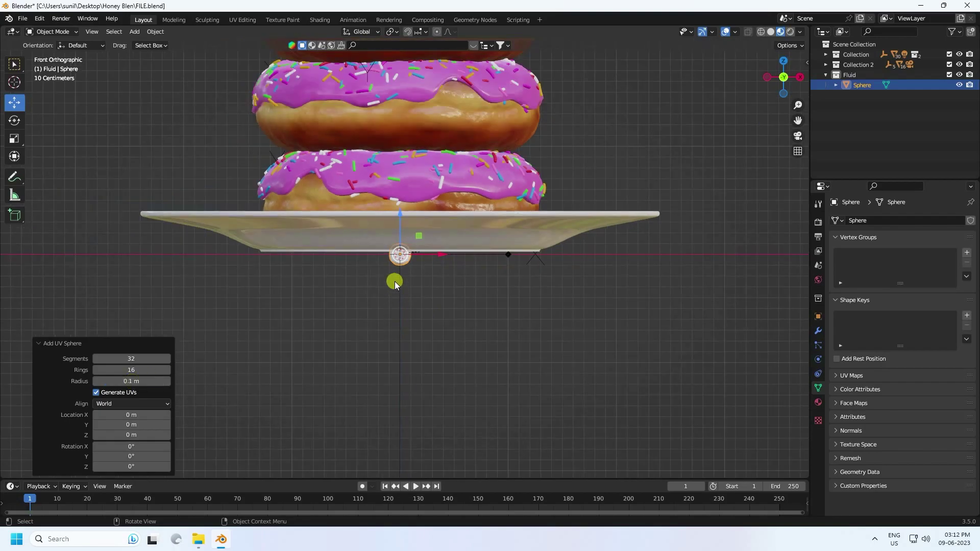
{"action": "scroll", "coordinate": [415, 254], "scroll_direction": "down", "scroll_amount": 5}
{"action": "scroll", "coordinate": [417, 276], "scroll_direction": "up", "scroll_amount": 1}
{"action": "scroll", "coordinate": [431, 306], "scroll_direction": "up", "scroll_amount": 4}
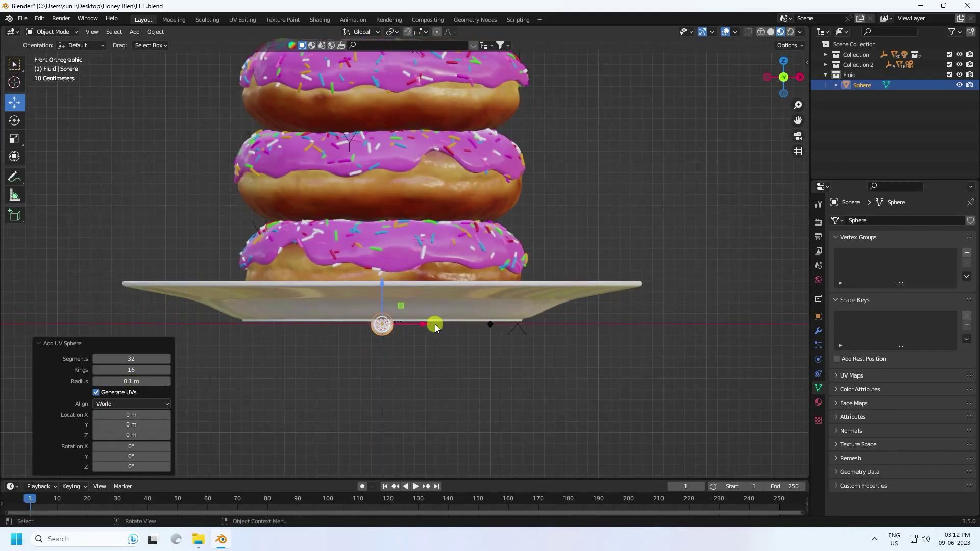
{"action": "middle_click_drag", "start_coordinate": [435, 327], "coordinate": [427, 308], "text": "shift"}
{"action": "left_click_drag", "start_coordinate": [427, 309], "coordinate": [499, 303]}
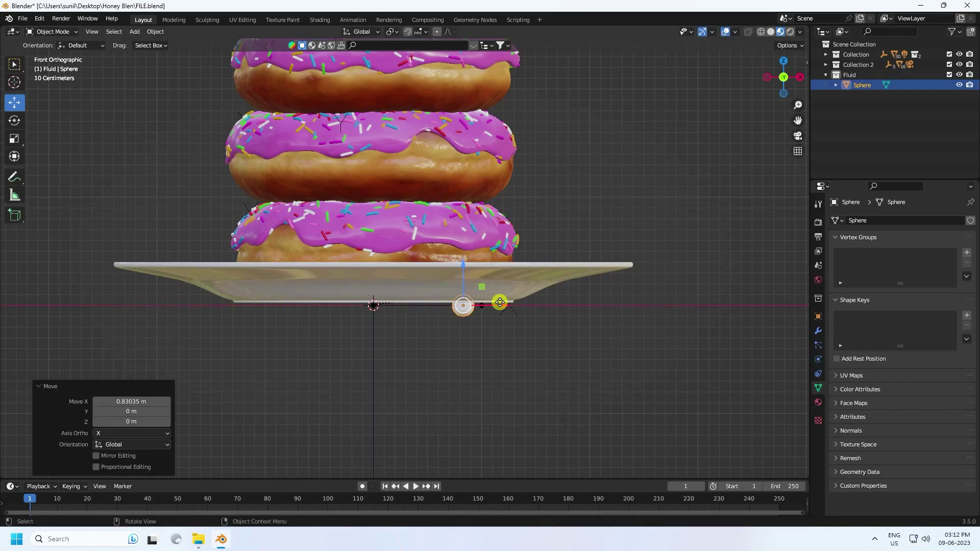
{"action": "left_click", "coordinate": [145, 402]}
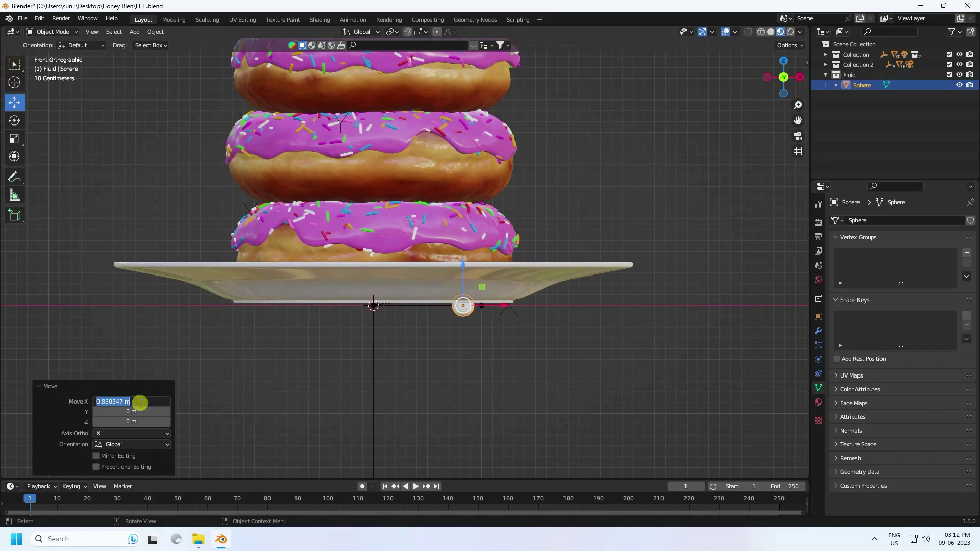
{"action": "type", "text": "1"}
{"action": "key", "text": "Return"}
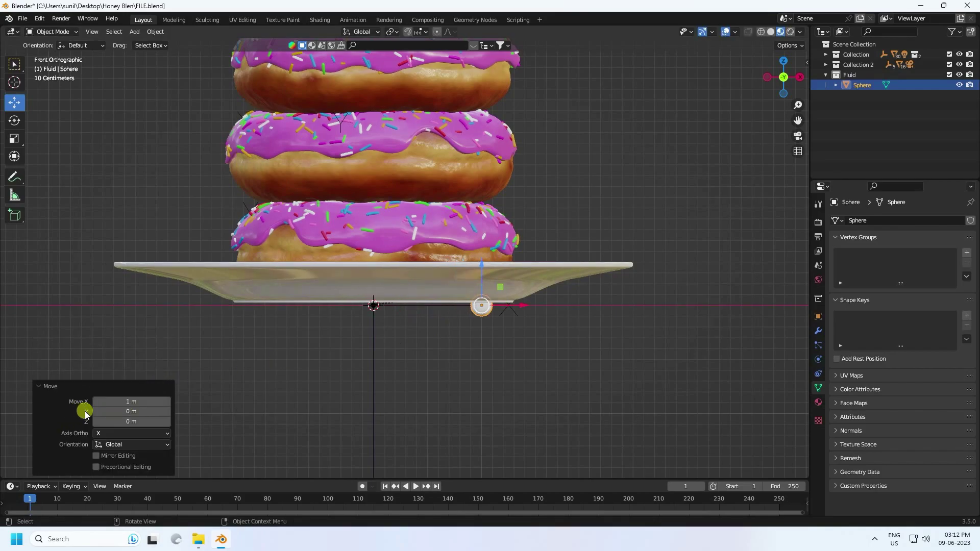
{"action": "left_click", "coordinate": [413, 339]}
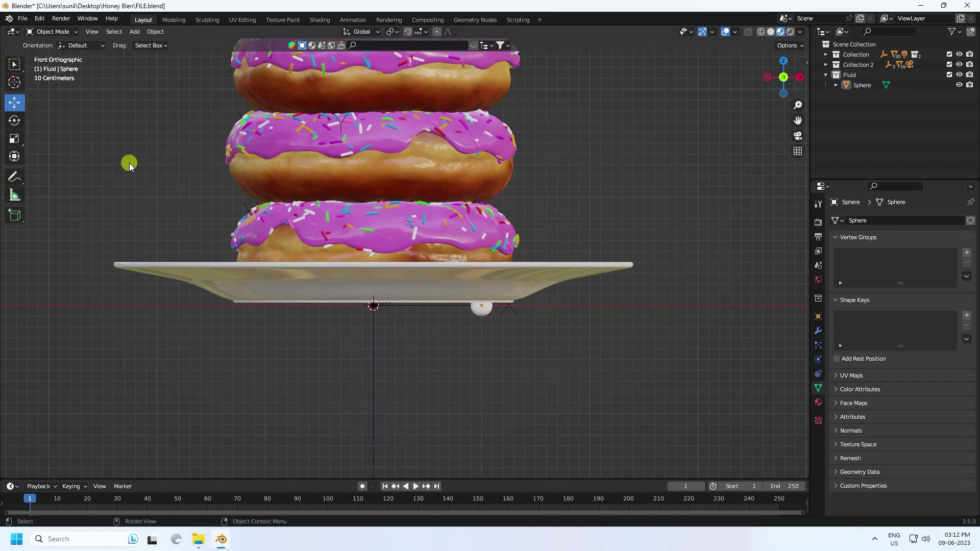
- Add an Arrows empty and parent the Sphere to Empty.001 in the Outliner
{"action": "left_click", "coordinate": [139, 31]}
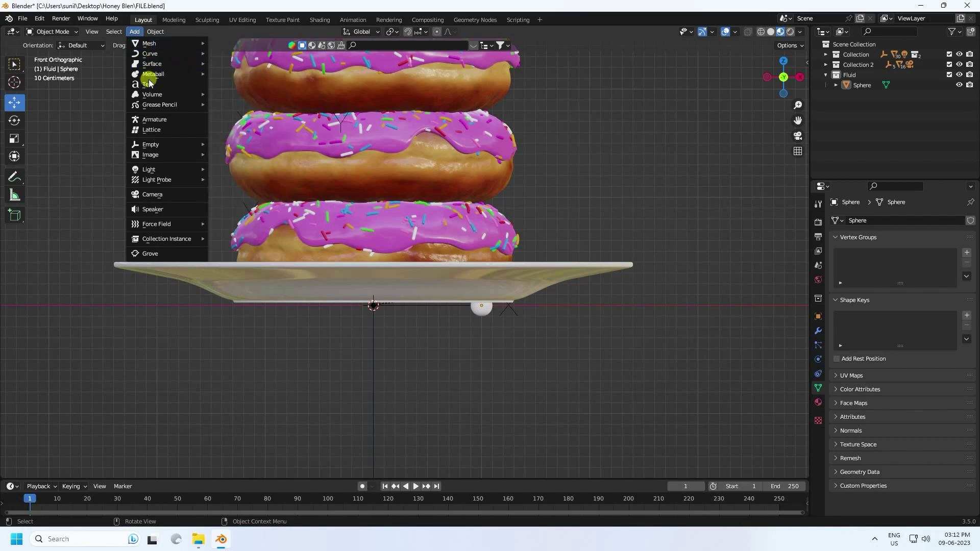
{"action": "mouse_move", "coordinate": [160, 147]}
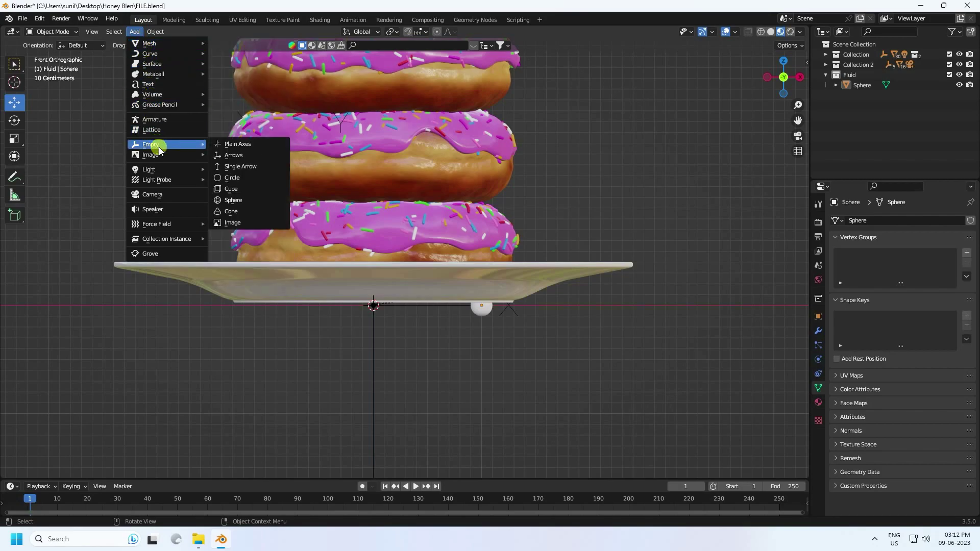
{"action": "left_click", "coordinate": [256, 160]}
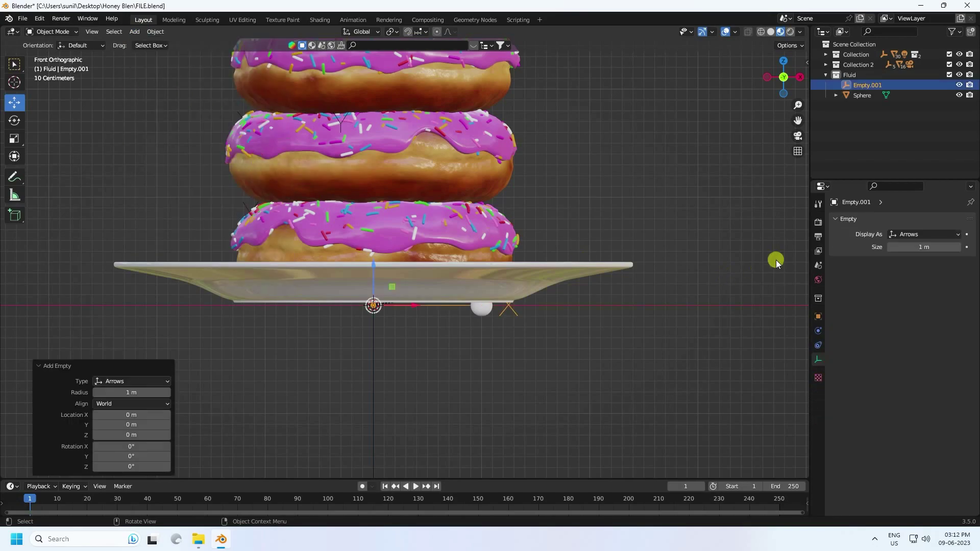
{"action": "left_click", "coordinate": [862, 95]}
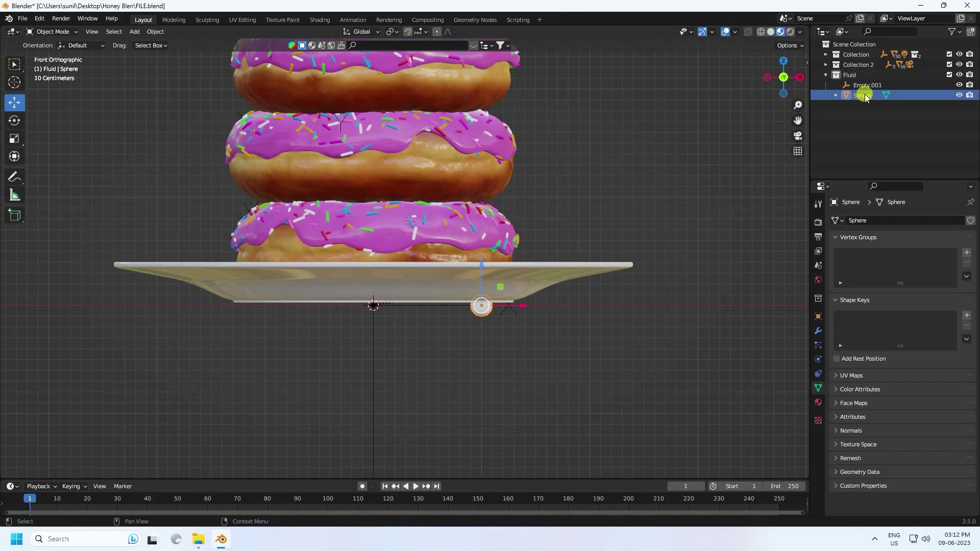
{"action": "left_click_drag", "start_coordinate": [864, 95], "coordinate": [863, 87]}
{"action": "left_click", "coordinate": [863, 87]}
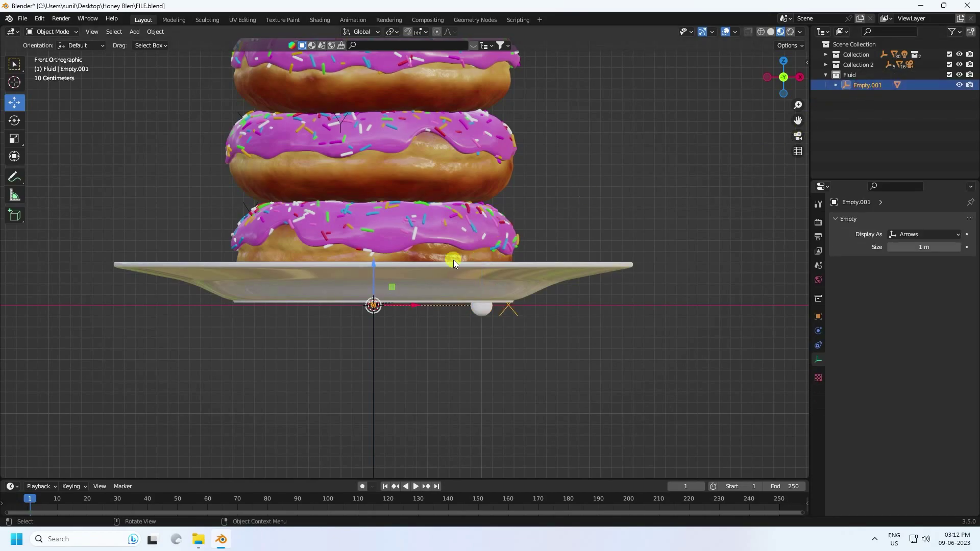
- Raise Empty.001 along Z to about 5.68 m above the donut stack
{"action": "scroll", "coordinate": [406, 304], "scroll_direction": "down", "scroll_amount": 4}
{"action": "middle_click_drag", "start_coordinate": [417, 295], "coordinate": [417, 415], "text": "shift"}
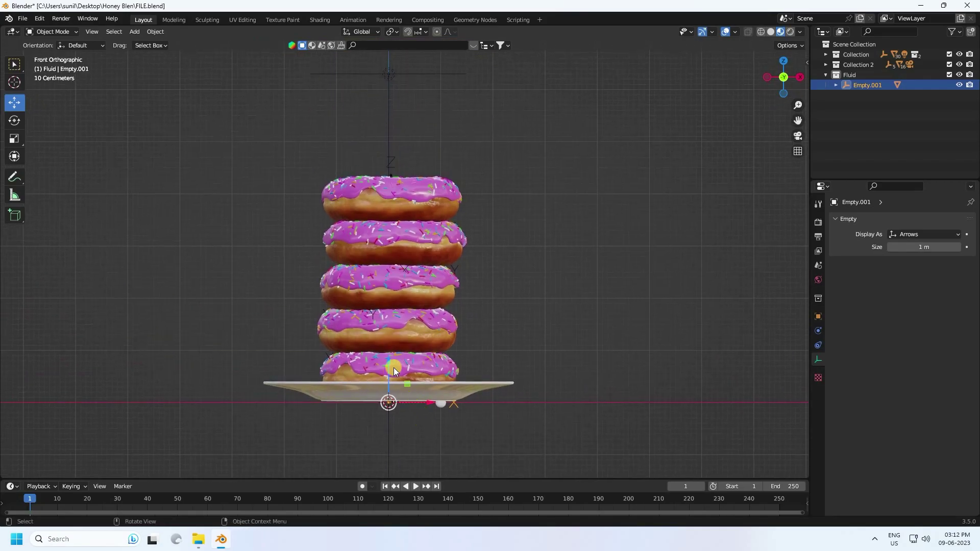
{"action": "left_click_drag", "start_coordinate": [391, 353], "coordinate": [388, 60]}
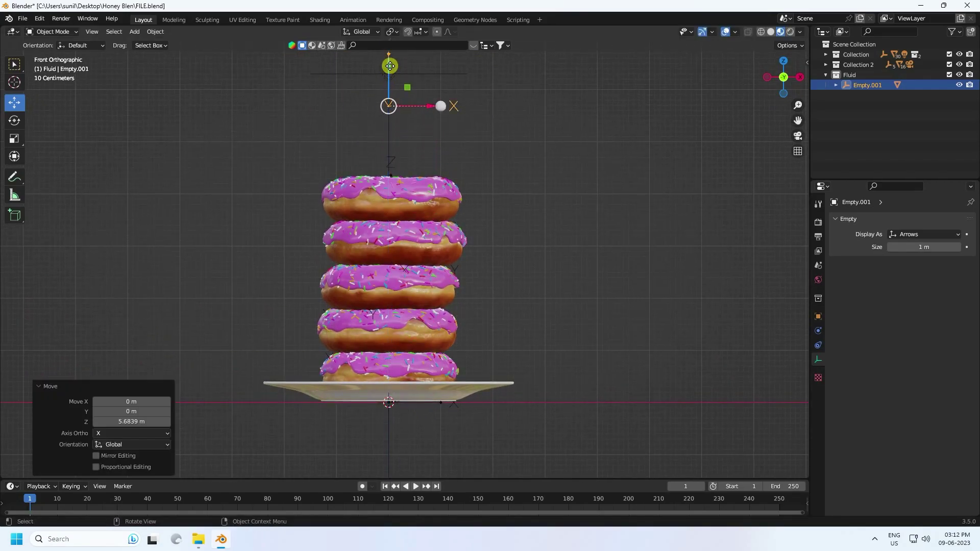
{"action": "middle_click_drag", "start_coordinate": [434, 184], "coordinate": [439, 254]}
- Keyframe Empty.001's Z rotation at 0° on frame 1
{"action": "left_click", "coordinate": [867, 84]}
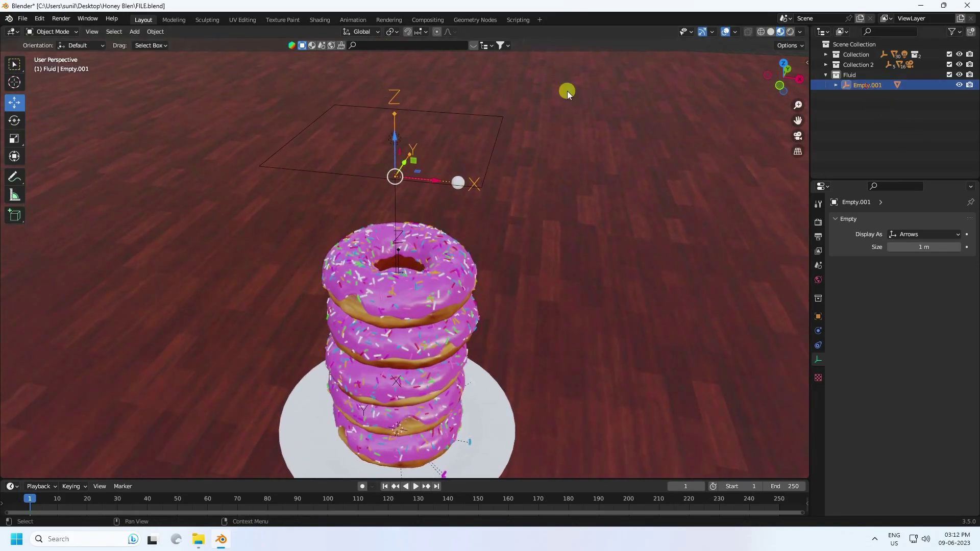
{"action": "left_click", "coordinate": [14, 121]}
{"action": "scroll", "coordinate": [558, 227], "scroll_direction": "up", "scroll_amount": 3}
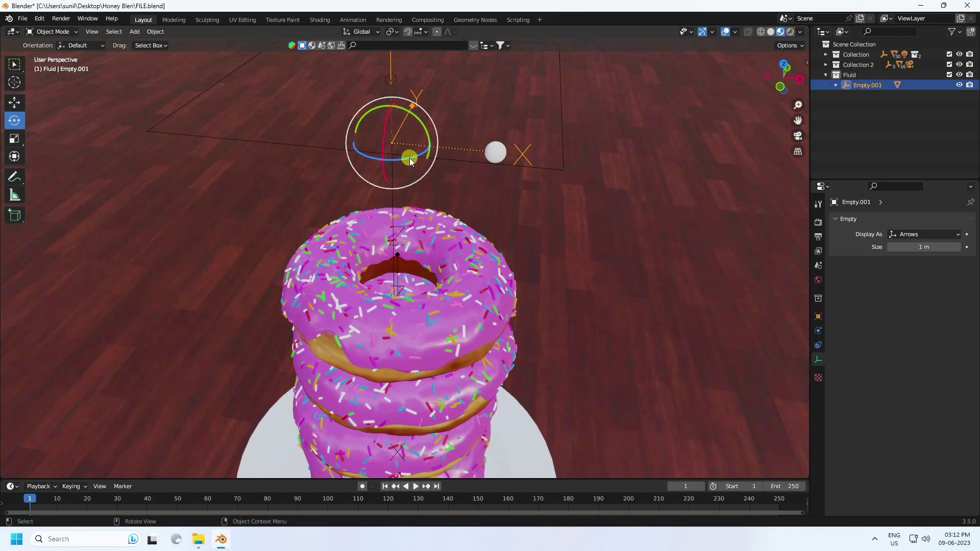
{"action": "left_click_drag", "start_coordinate": [409, 158], "coordinate": [477, 225]}
{"action": "left_click", "coordinate": [818, 316]}
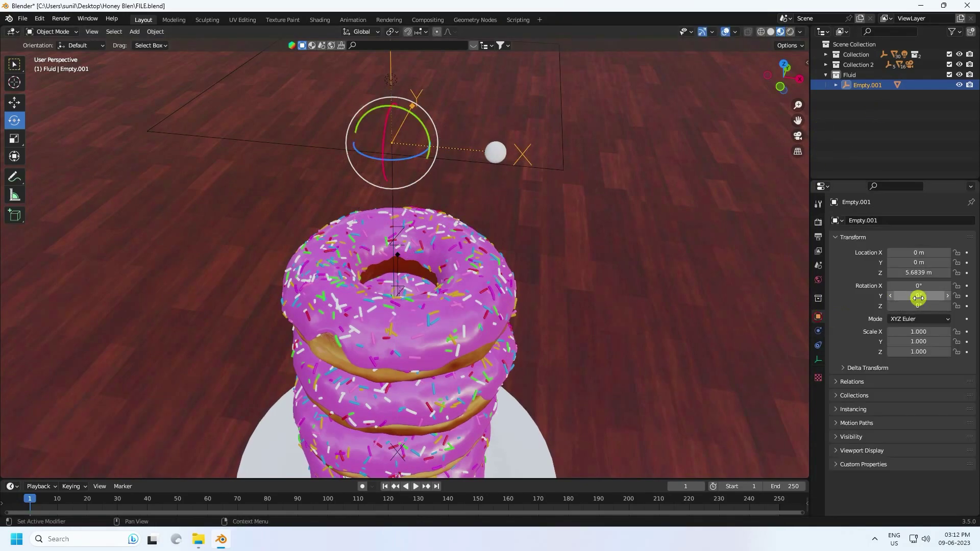
{"action": "left_click_drag", "start_coordinate": [914, 305], "coordinate": [341, 311]}
{"action": "key", "text": "Escape"}
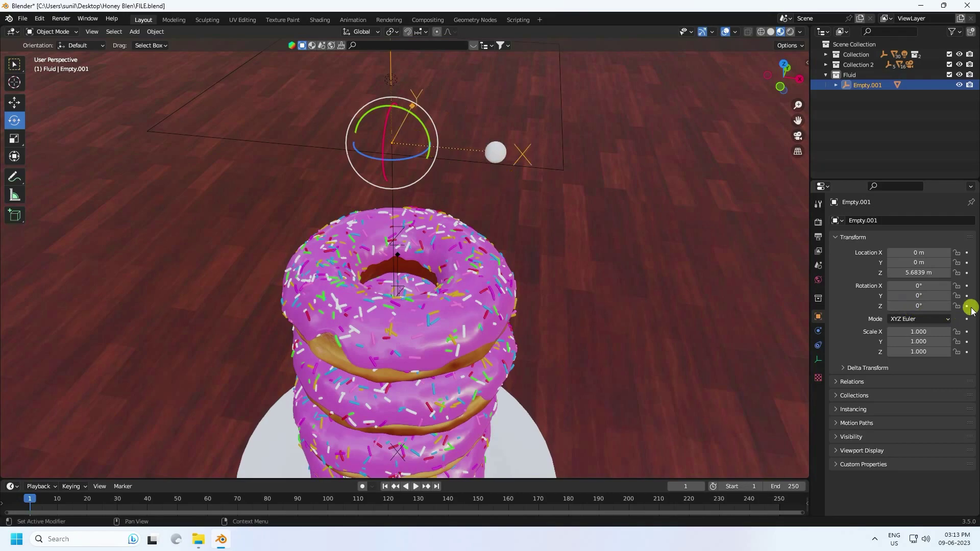
{"action": "left_click", "coordinate": [967, 307]}
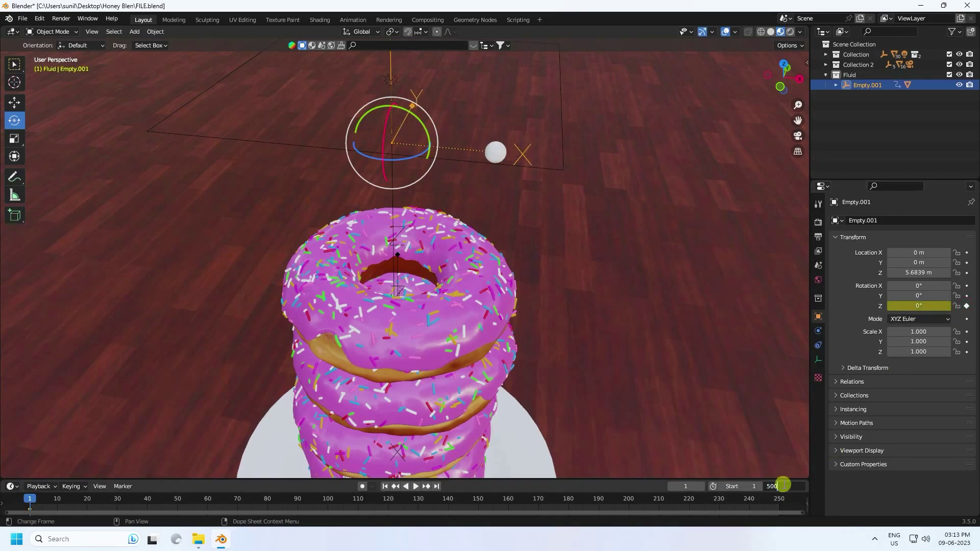
- Set the animation's end frame to 500
{"action": "left_click", "coordinate": [783, 485]}
{"action": "type", "text": "500"}
{"action": "key", "text": "Return"}
{"action": "left_click_drag", "start_coordinate": [417, 512], "coordinate": [673, 510]}
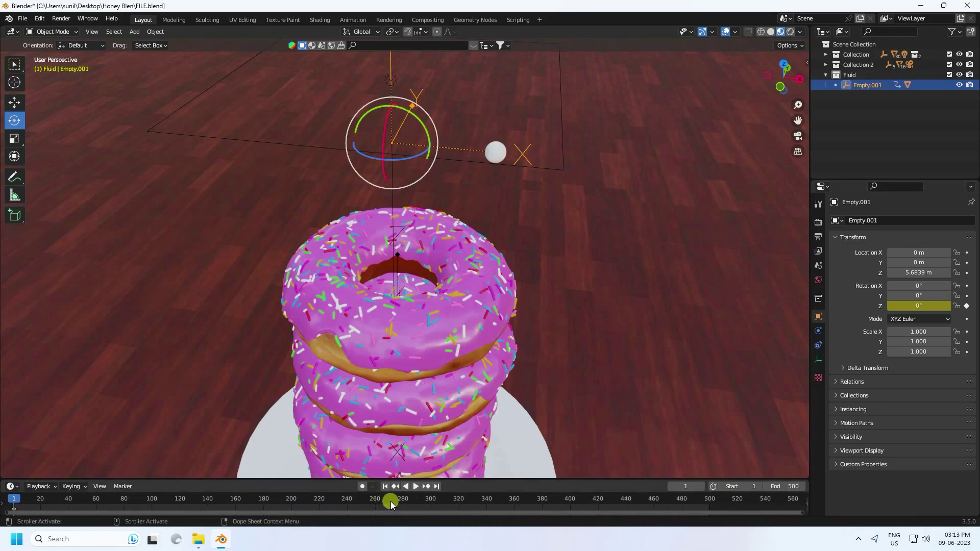
- At frame 250, keyframe the empty's Z rotation at -100°
{"action": "left_click_drag", "start_coordinate": [390, 501], "coordinate": [362, 507]}
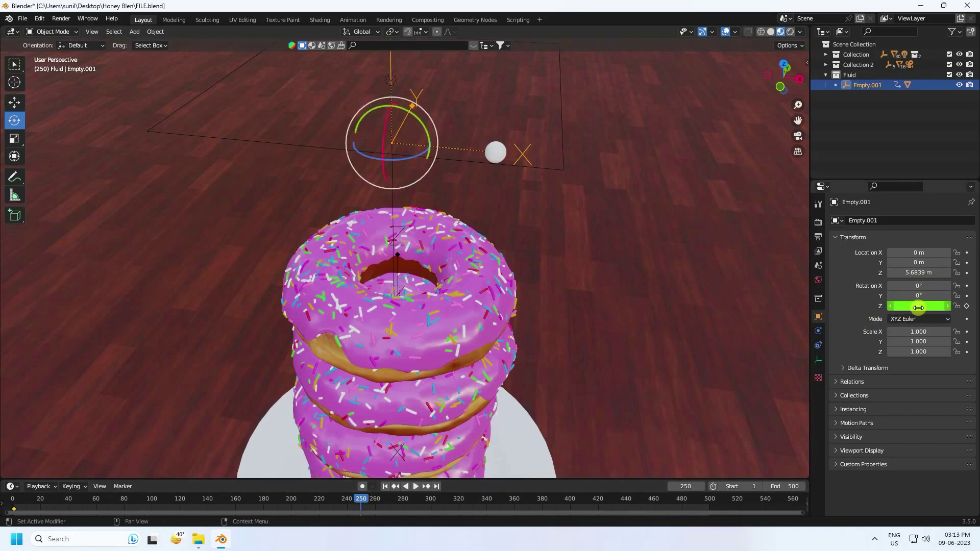
{"action": "mouse_move", "coordinate": [925, 306]}
{"action": "left_mouse_down"}
{"action": "mouse_move", "coordinate": [590, 311]}
{"action": "mouse_move", "coordinate": [459, 204]}
{"action": "mouse_move", "coordinate": [540, 326]}
{"action": "mouse_move", "coordinate": [490, 206]}
{"action": "mouse_move", "coordinate": [921, 306]}
{"action": "left_mouse_up"}
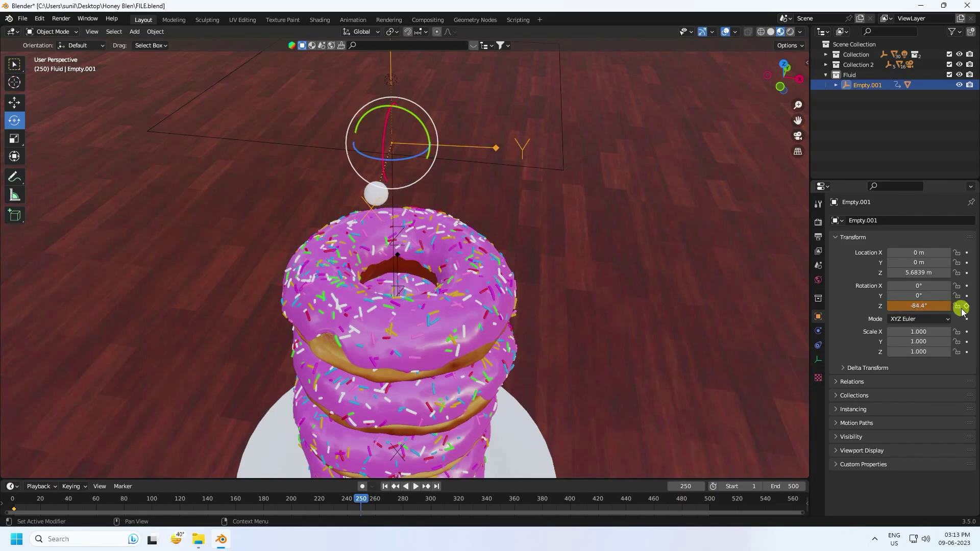
{"action": "left_click", "coordinate": [924, 307]}
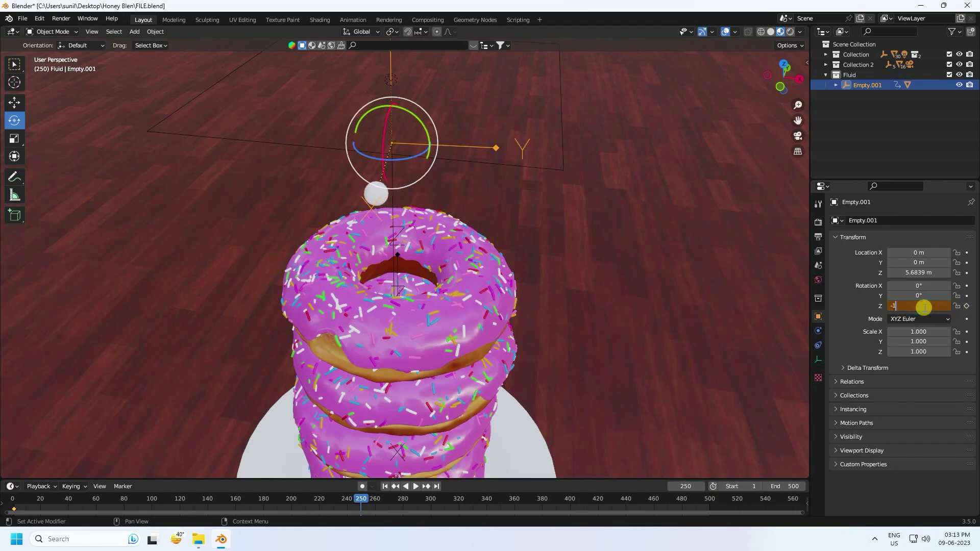
{"action": "type", "text": "-100"}
{"action": "key", "text": "Return"}
{"action": "left_click", "coordinate": [967, 306]}
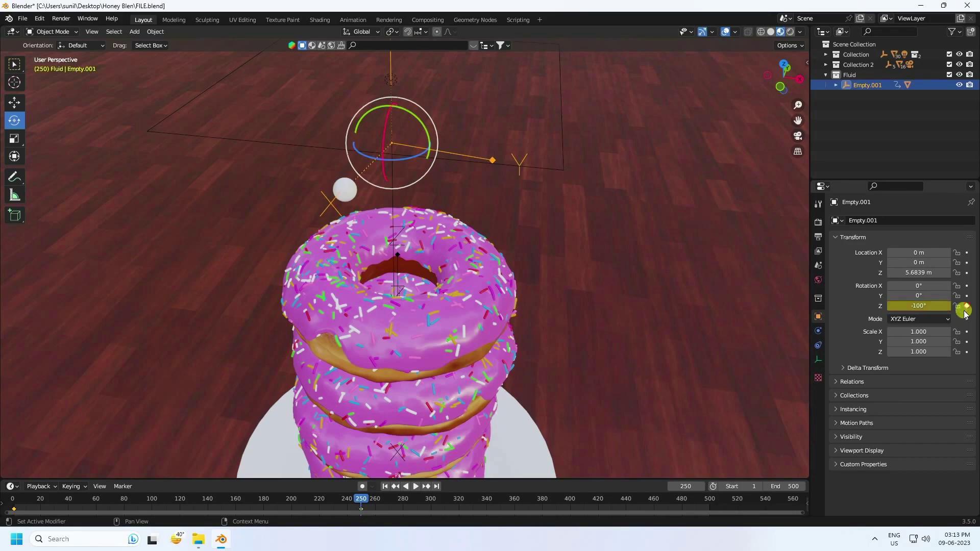
- At frame 500, keyframe the Z rotation back to 0°, then return to frame 1
{"action": "left_click", "coordinate": [435, 486]}
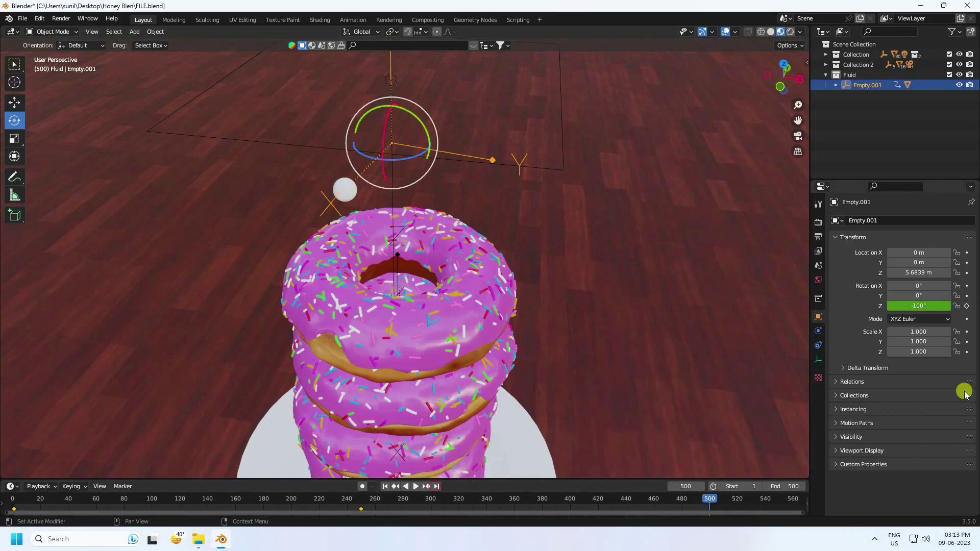
{"action": "left_click", "coordinate": [919, 305]}
{"action": "type", "text": "0"}
{"action": "key", "text": "Return"}
{"action": "left_click", "coordinate": [966, 305]}
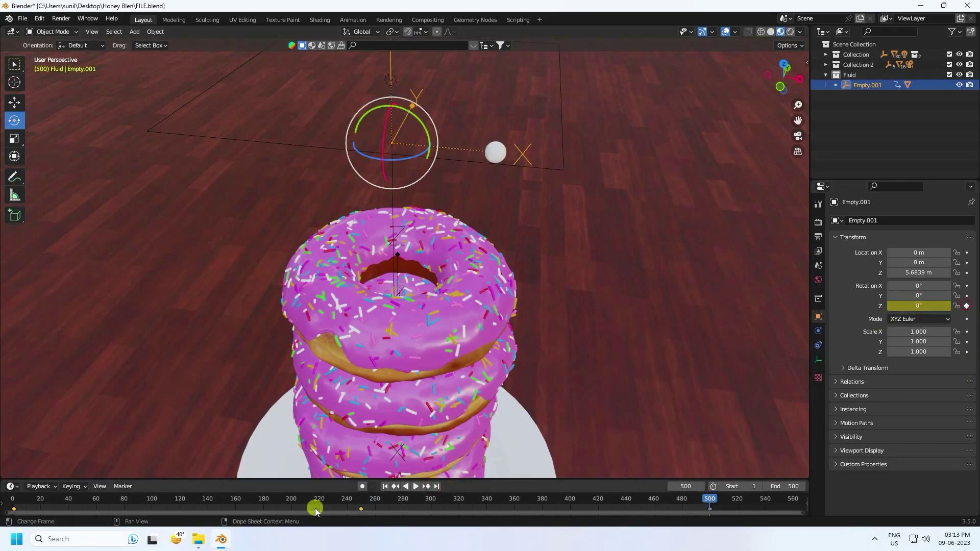
{"action": "left_click", "coordinate": [384, 486]}
{"action": "left_click", "coordinate": [417, 486]}
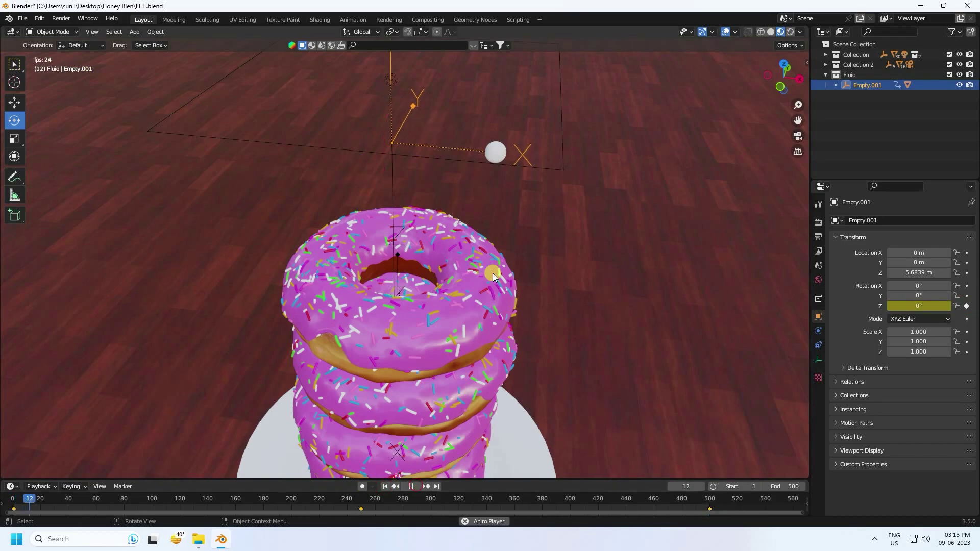
{"action": "scroll", "coordinate": [428, 184], "scroll_direction": "up", "scroll_amount": 3}
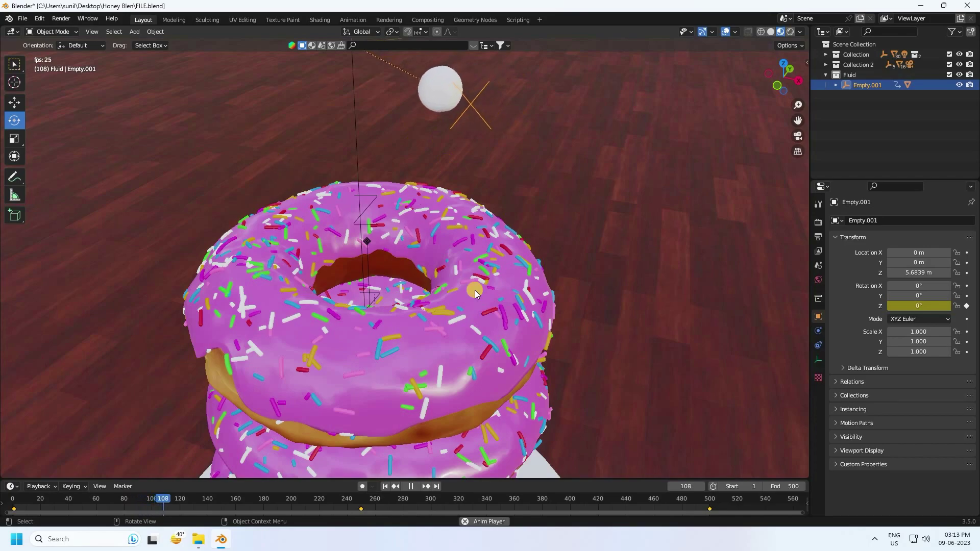
{"action": "scroll", "coordinate": [382, 254], "scroll_direction": "down", "scroll_amount": 2}
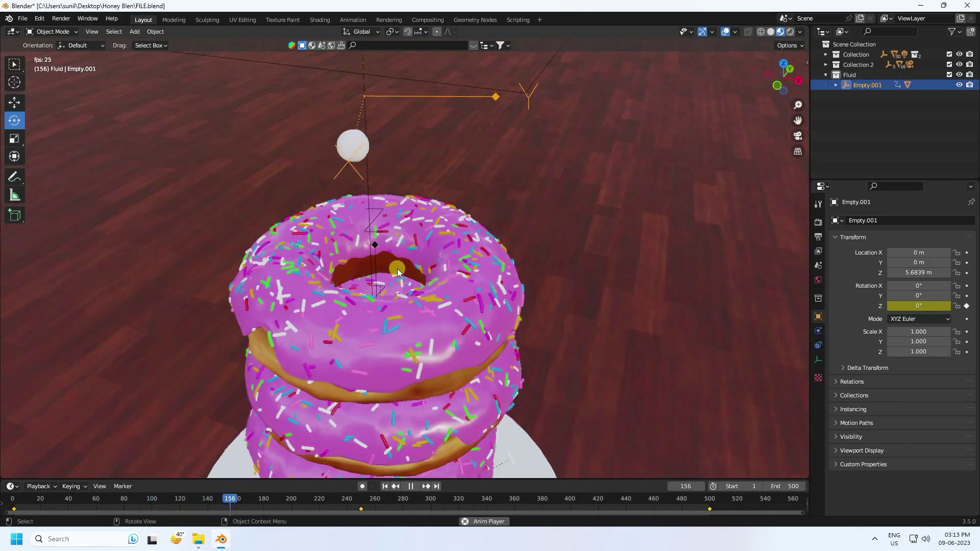
{"action": "left_click", "coordinate": [577, 153]}
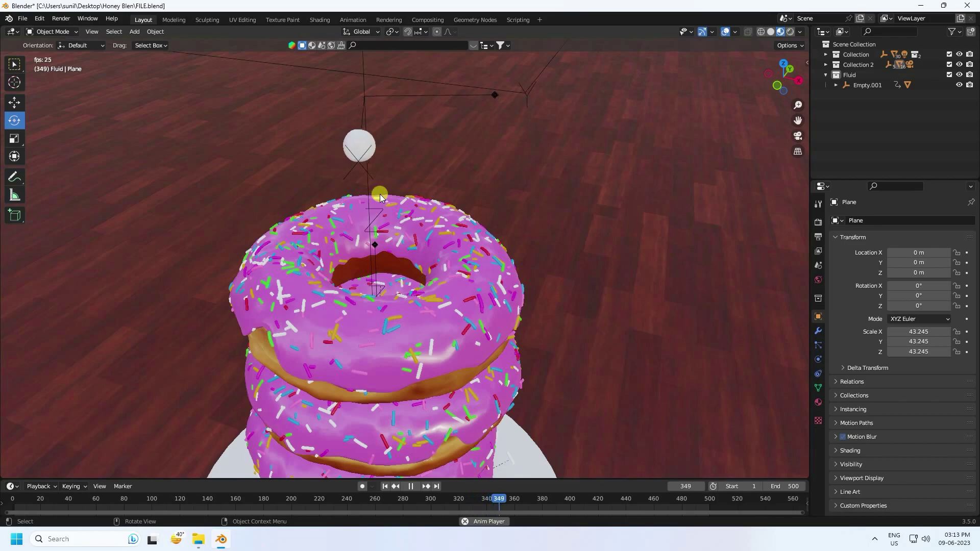
{"action": "left_click", "coordinate": [385, 487]}
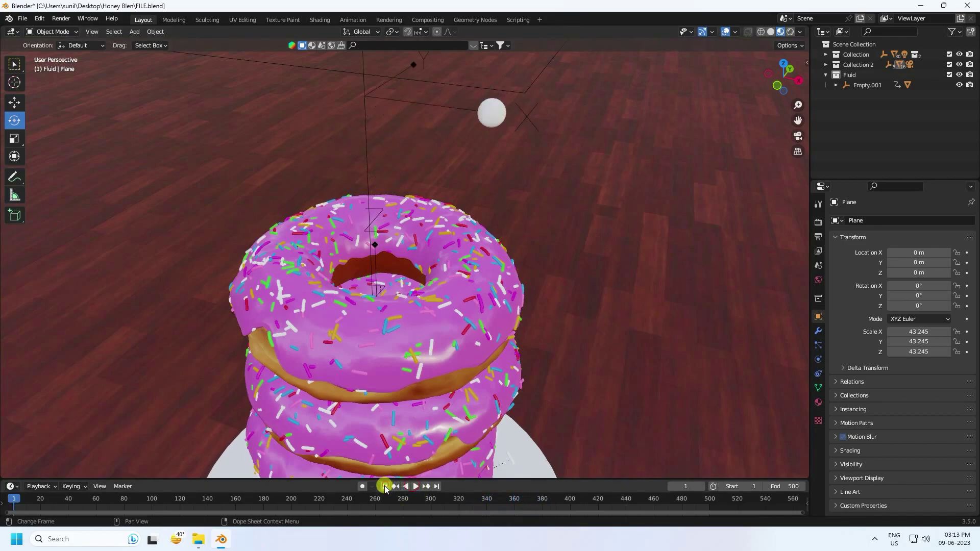
- Select the sphere under the empty and apply Quick Liquid to it
{"action": "left_click", "coordinate": [835, 85]}
{"action": "left_click", "coordinate": [872, 106]}
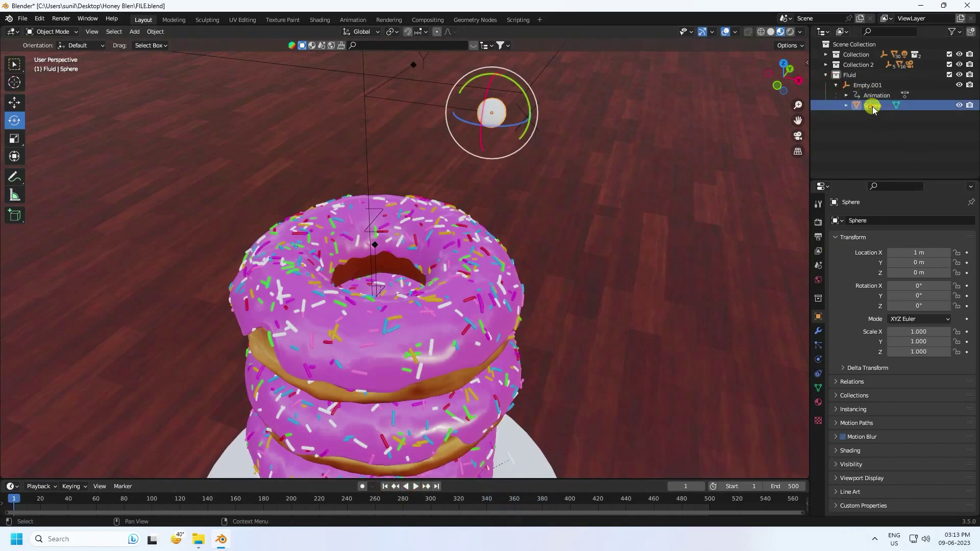
{"action": "left_click", "coordinate": [134, 30]}
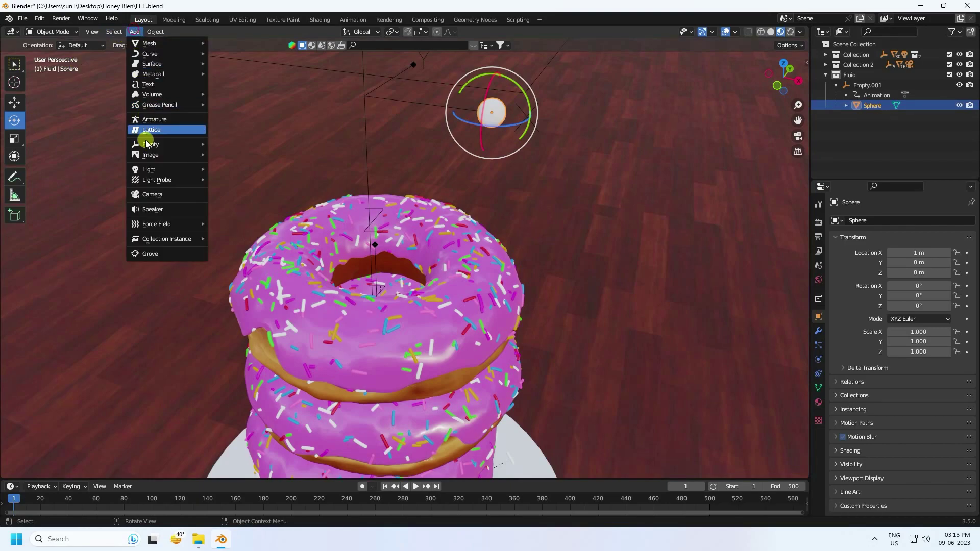
{"action": "mouse_move", "coordinate": [155, 30]}
{"action": "mouse_move", "coordinate": [163, 316]}
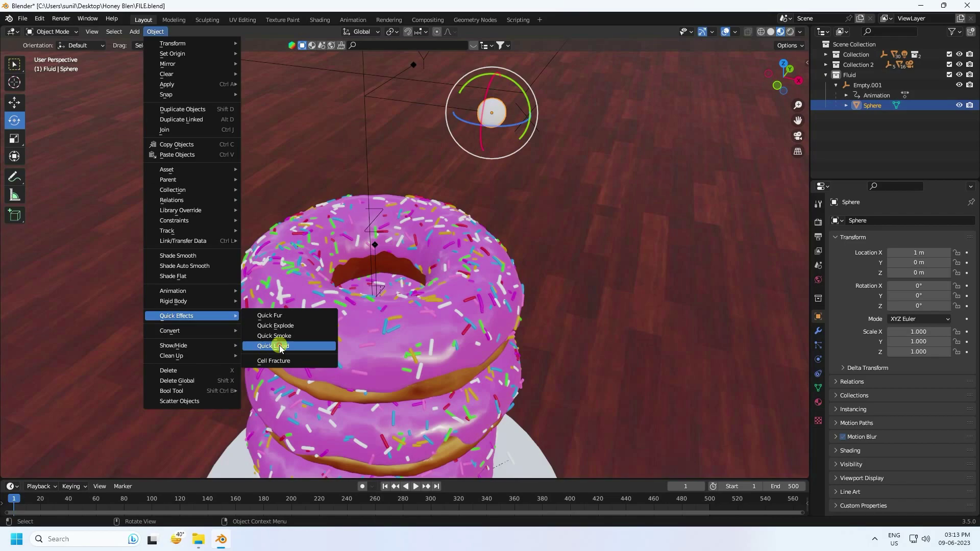
{"action": "key", "text": "Return"}
{"action": "scroll", "coordinate": [344, 277], "scroll_direction": "down", "scroll_amount": 4}
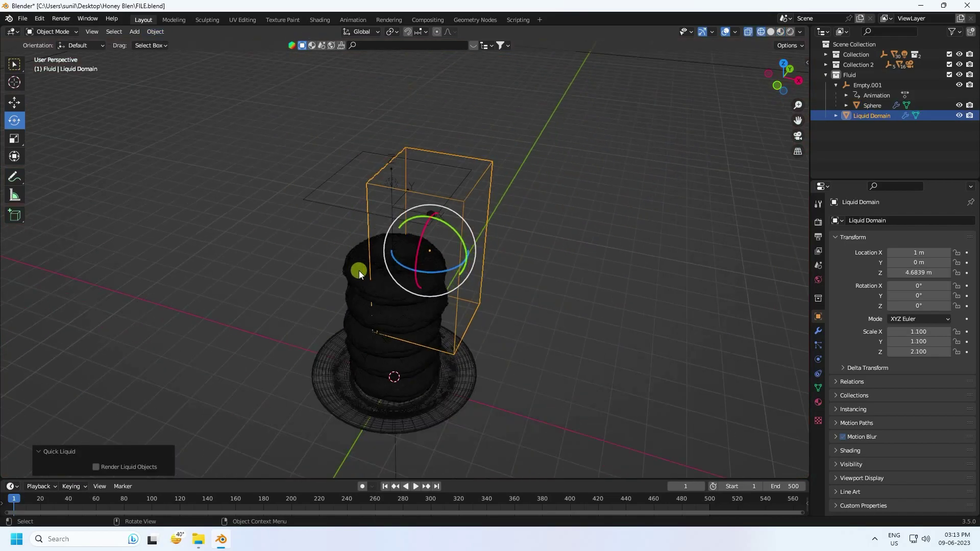
{"action": "middle_click_drag", "start_coordinate": [360, 270], "coordinate": [415, 221]}
{"action": "scroll", "coordinate": [430, 222], "scroll_direction": "up", "scroll_amount": 3}
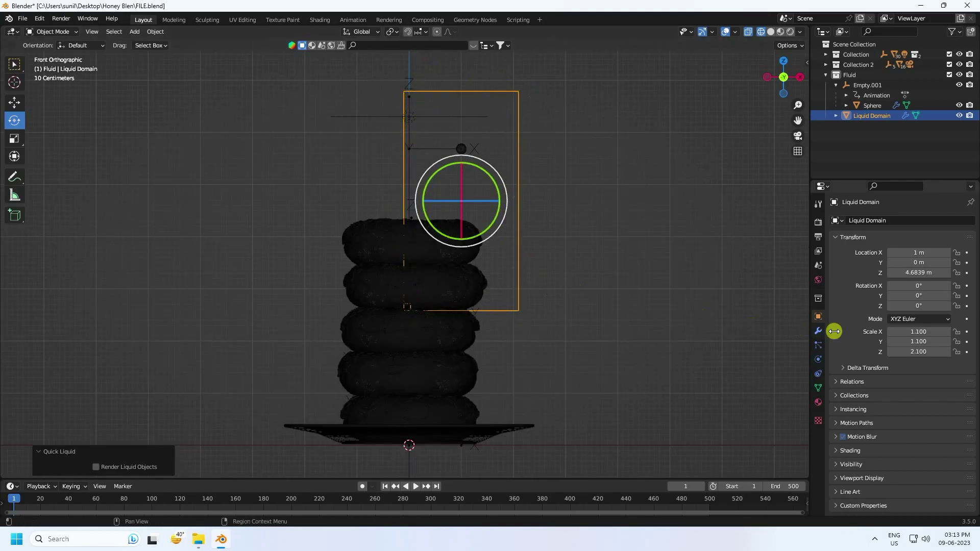
- Scale the Liquid Domain to 3 on X, Y and Z
{"action": "left_click", "coordinate": [922, 333]}
{"action": "type", "text": "3"}
{"action": "key", "text": "Return"}
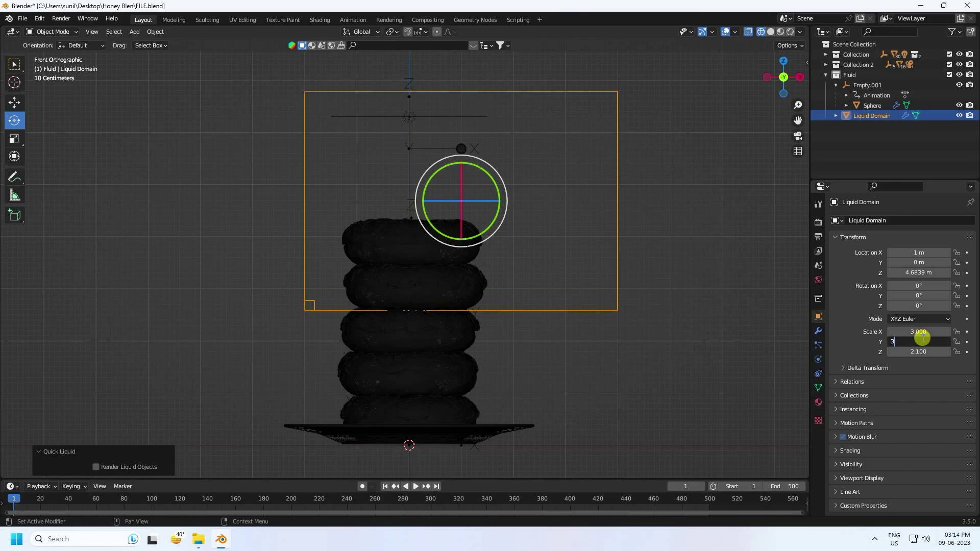
{"action": "key", "text": "Return"}
{"action": "left_click_drag", "start_coordinate": [911, 351], "coordinate": [911, 351]}
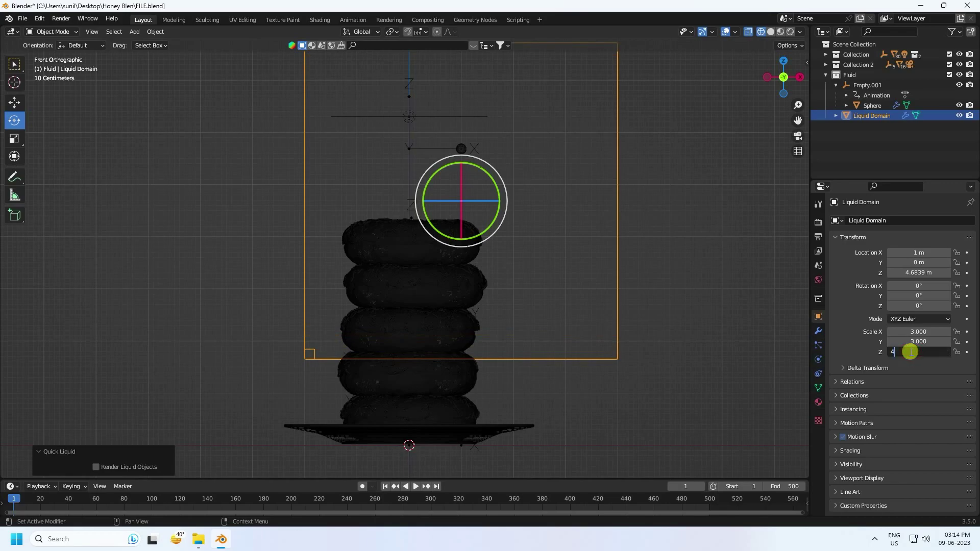
{"action": "type", "text": "4"}
{"action": "key", "text": "Return"}
{"action": "scroll", "coordinate": [529, 331], "scroll_direction": "down", "scroll_amount": 2}
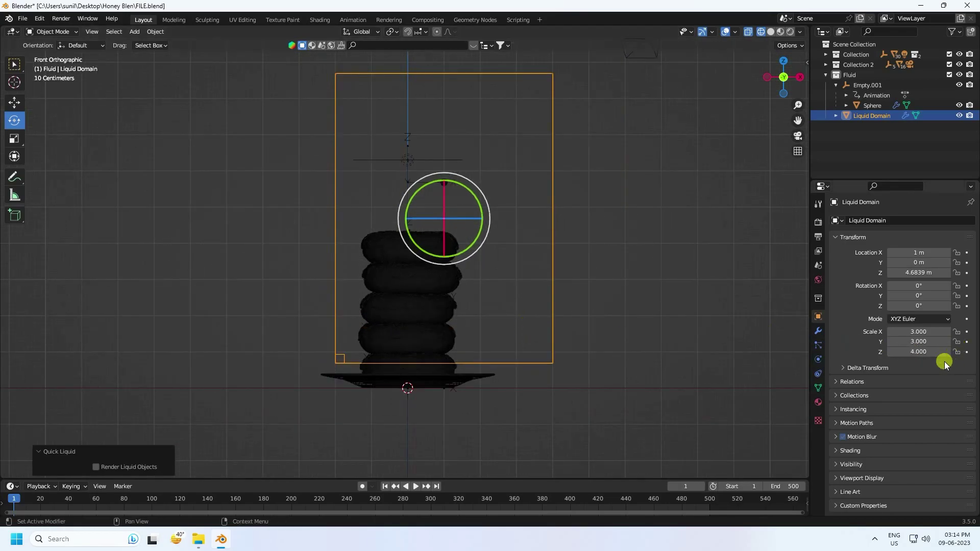
{"action": "left_click", "coordinate": [927, 352]}
{"action": "type", "text": "3"}
{"action": "key", "text": "Return"}
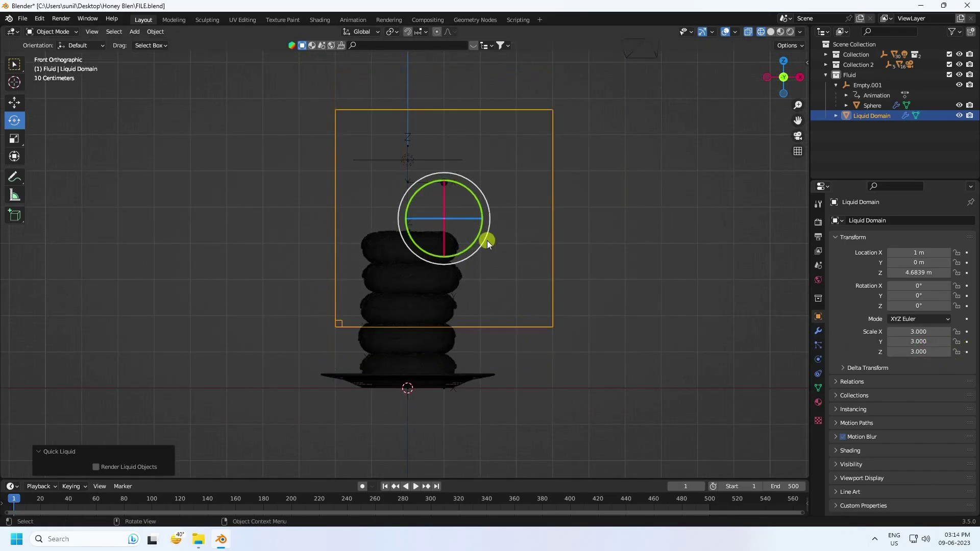
- Reduce the domain's Y and X scale to 2.5
{"action": "left_click", "coordinate": [13, 102]}
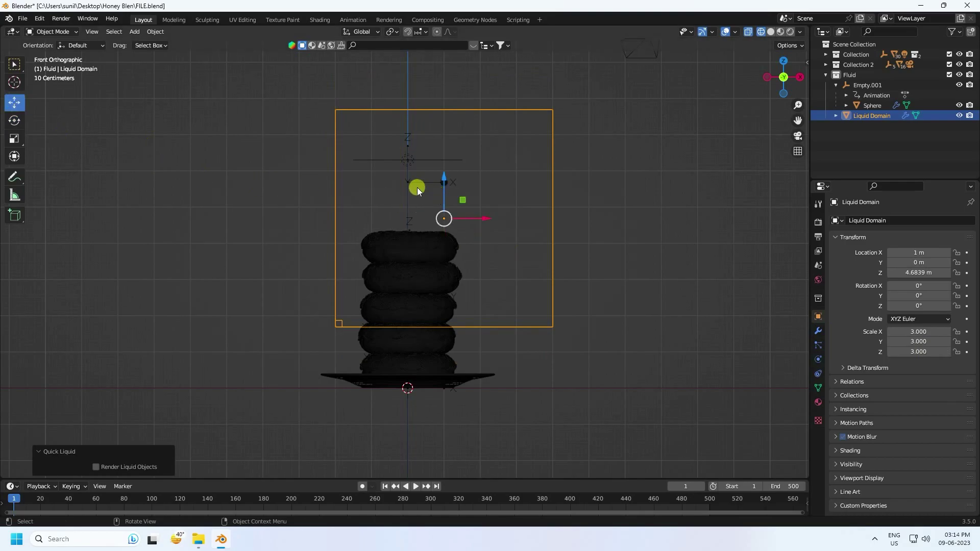
{"action": "scroll", "coordinate": [417, 188], "scroll_direction": "up", "scroll_amount": 1}
{"action": "left_click", "coordinate": [920, 342]}
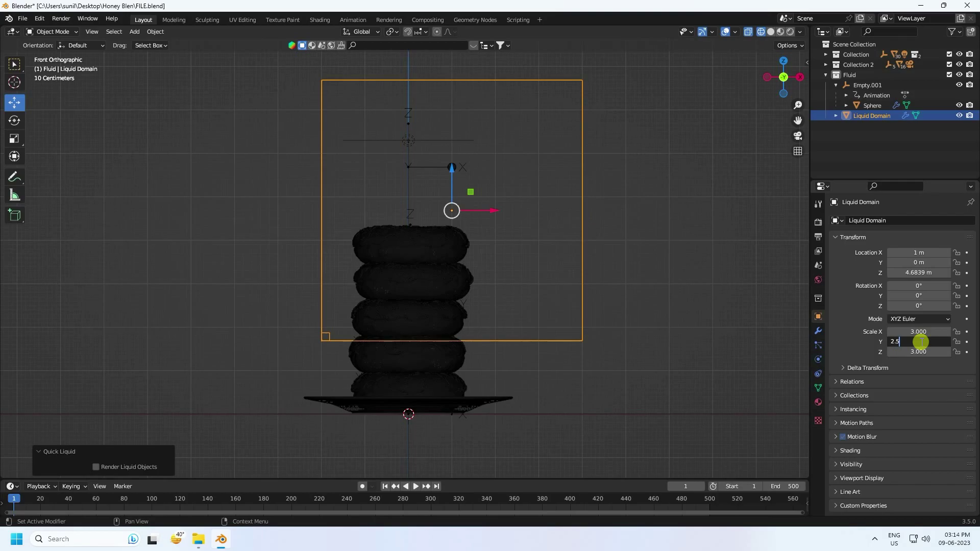
{"action": "type", "text": "2.5"}
{"action": "key", "text": "Return"}
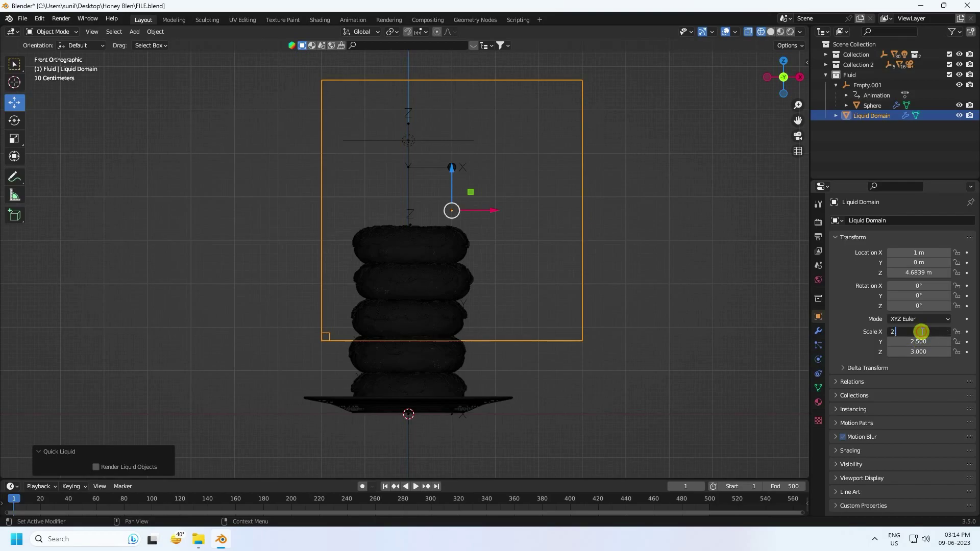
{"action": "left_click", "coordinate": [921, 332]}
{"action": "type", "text": "2.5"}
{"action": "key", "text": "Return"}
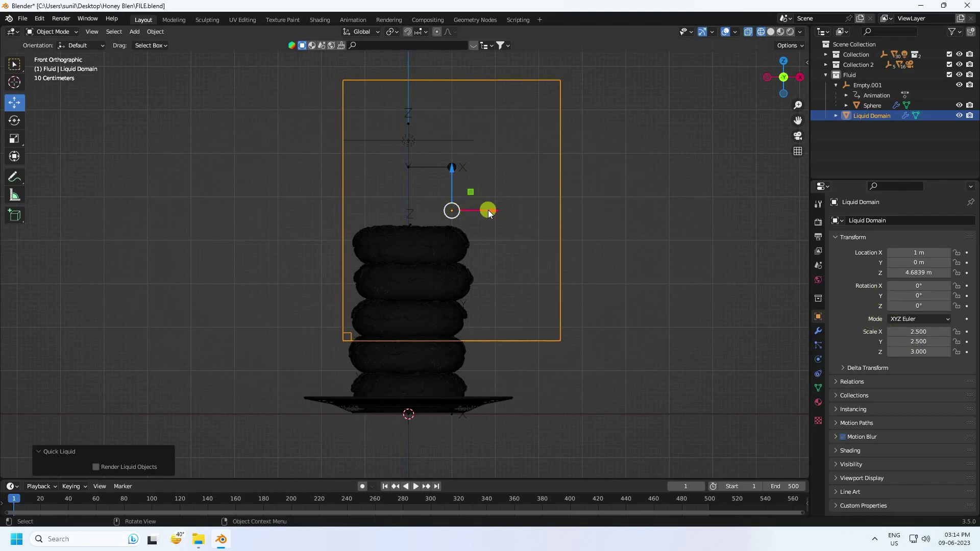
- Position the domain at X 0 m and Z 3 m over the stack
{"action": "left_click_drag", "start_coordinate": [488, 213], "coordinate": [440, 217]}
{"action": "left_click_drag", "start_coordinate": [406, 171], "coordinate": [409, 245]}
{"action": "left_click", "coordinate": [926, 274]}
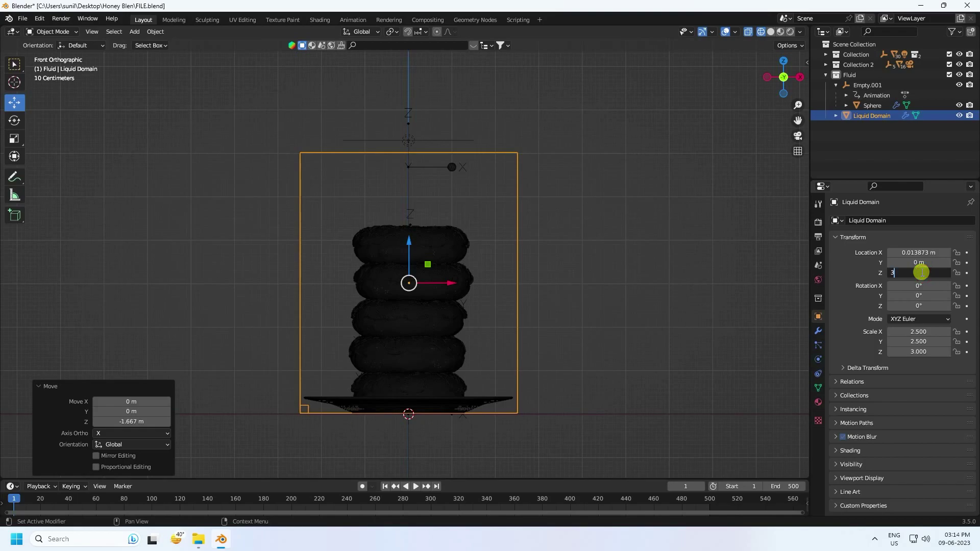
{"action": "type", "text": "3"}
{"action": "key", "text": "Return"}
{"action": "left_click_drag", "start_coordinate": [909, 253], "coordinate": [922, 252]}
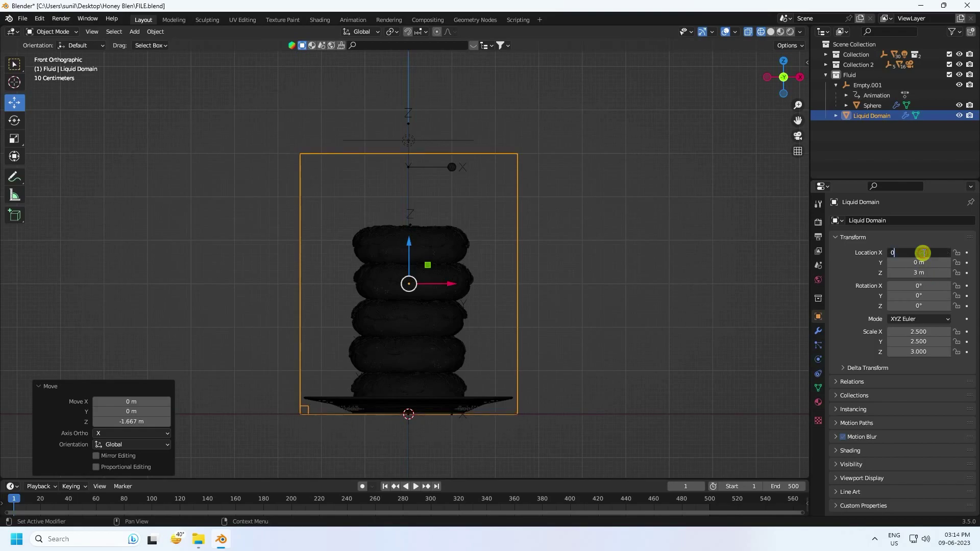
{"action": "left_click", "coordinate": [923, 253]}
{"action": "type", "text": "0"}
{"action": "key", "text": "Return"}
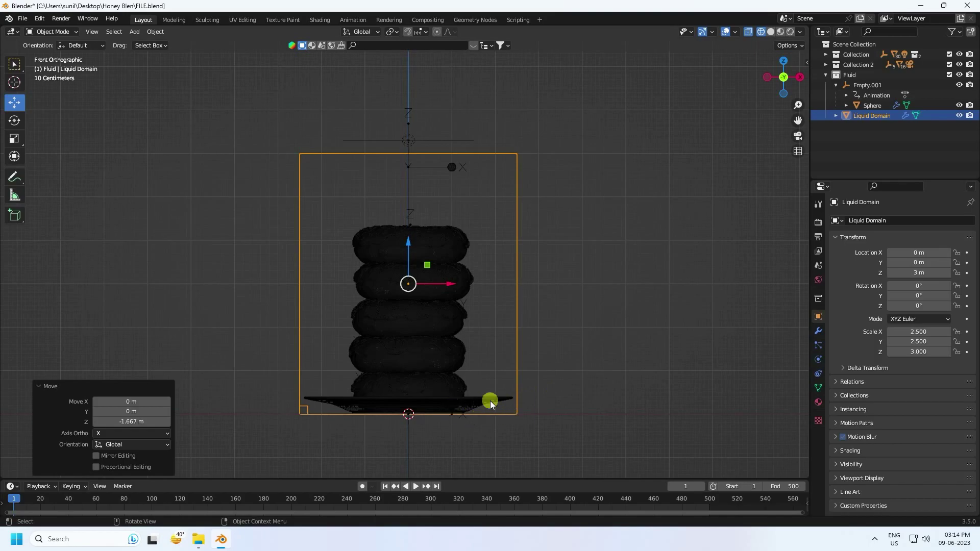
- Restore the domain's X and Y scale to 3 and orbit around it
{"action": "scroll", "coordinate": [454, 353], "scroll_direction": "up", "scroll_amount": 1}
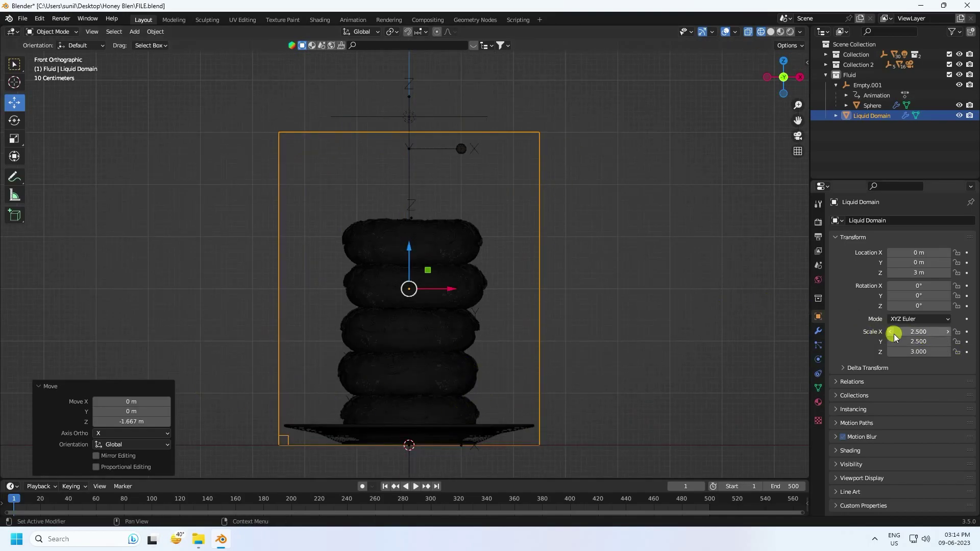
{"action": "key", "text": "Return"}
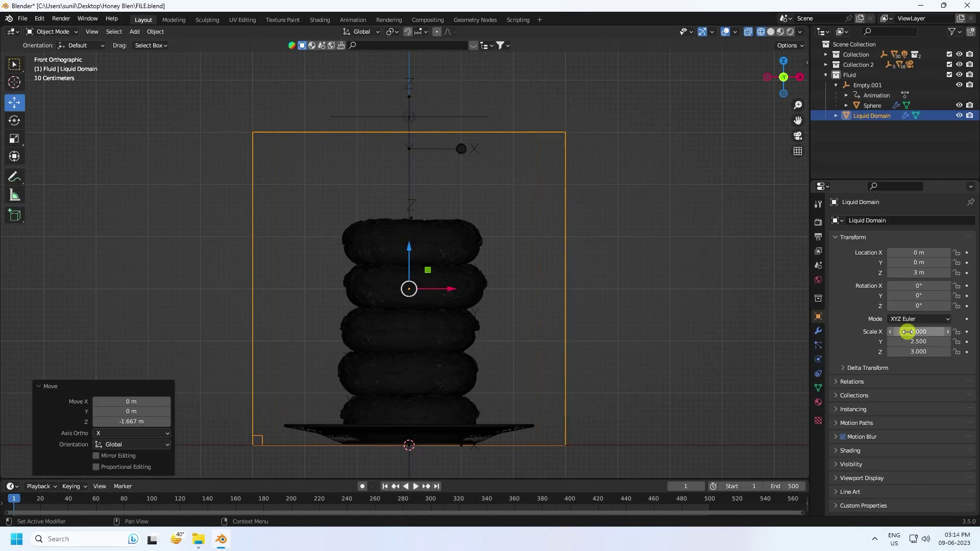
{"action": "left_click", "coordinate": [913, 342]}
{"action": "type", "text": "3"}
{"action": "key", "text": "Return"}
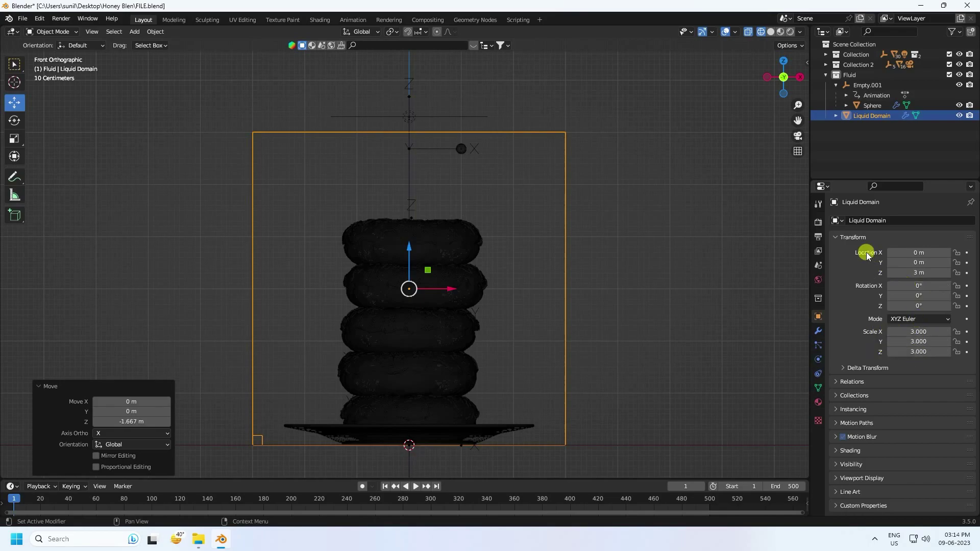
{"action": "middle_click_drag", "start_coordinate": [420, 295], "coordinate": [359, 311]}
{"action": "mouse_move", "coordinate": [397, 326]}
{"action": "middle_mouse_down"}
{"action": "mouse_move", "coordinate": [513, 320]}
{"action": "mouse_move", "coordinate": [409, 295]}
{"action": "mouse_move", "coordinate": [379, 308]}
{"action": "mouse_move", "coordinate": [381, 341]}
{"action": "mouse_move", "coordinate": [425, 305]}
{"action": "mouse_move", "coordinate": [401, 297]}
{"action": "mouse_move", "coordinate": [409, 307]}
{"action": "mouse_move", "coordinate": [568, 269]}
{"action": "middle_mouse_up"}
- Try Material Preview and Wireframe shading while orbiting toward the donut stack
{"action": "left_click", "coordinate": [845, 118]}
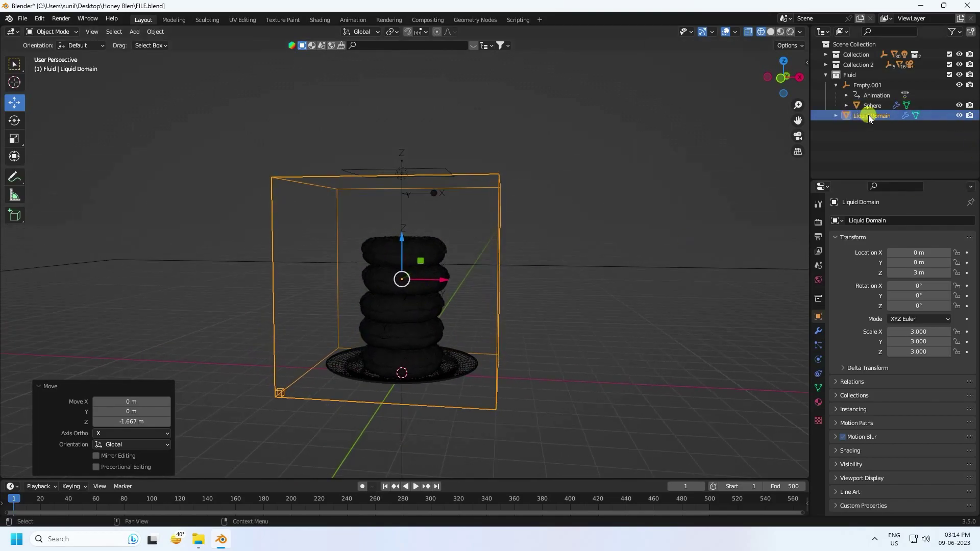
{"action": "left_click", "coordinate": [780, 32]}
{"action": "left_click", "coordinate": [760, 31]}
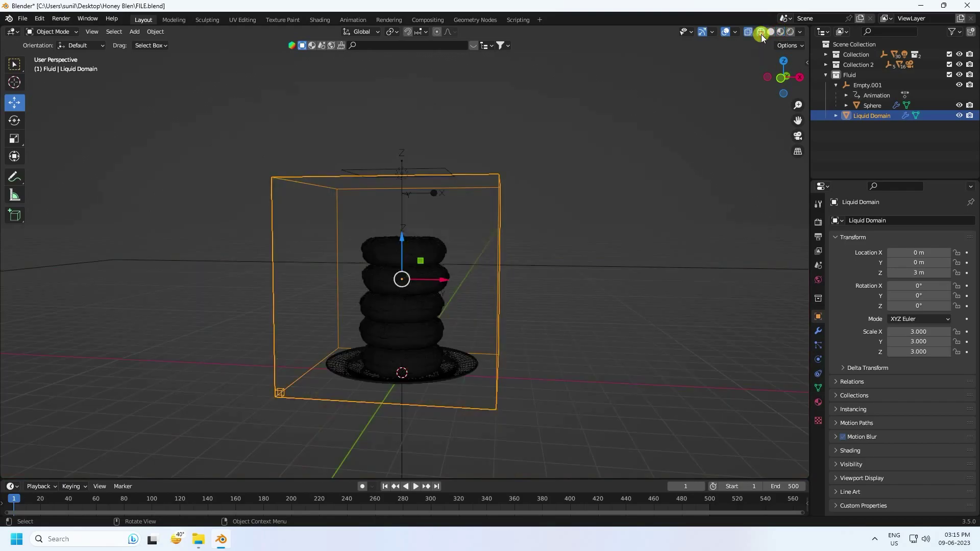
{"action": "scroll", "coordinate": [470, 227], "scroll_direction": "up", "scroll_amount": 4}
{"action": "middle_click_drag", "start_coordinate": [470, 227], "coordinate": [526, 242]}
{"action": "scroll", "coordinate": [467, 272], "scroll_direction": "up", "scroll_amount": 2}
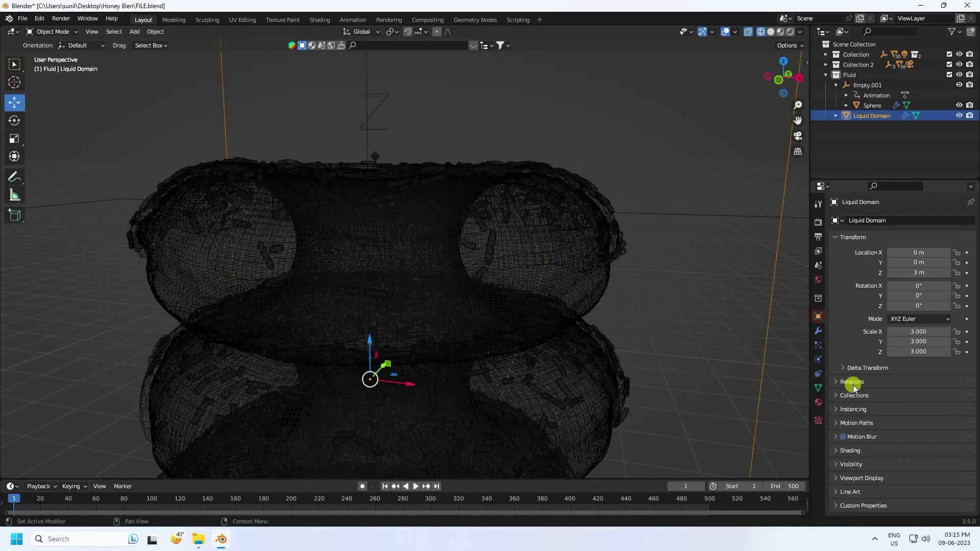
- Set the Liquid Domain's viewport Display As option to Wire
{"action": "left_click", "coordinate": [838, 464]}
{"action": "scroll", "coordinate": [839, 465], "scroll_direction": "down", "scroll_amount": 8}
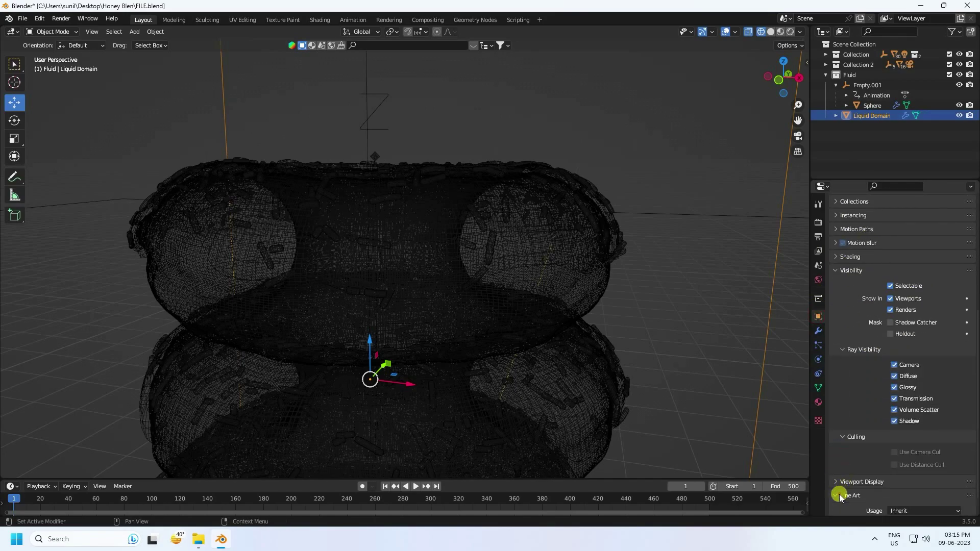
{"action": "left_click", "coordinate": [837, 482]}
{"action": "scroll", "coordinate": [842, 449], "scroll_direction": "down", "scroll_amount": 8}
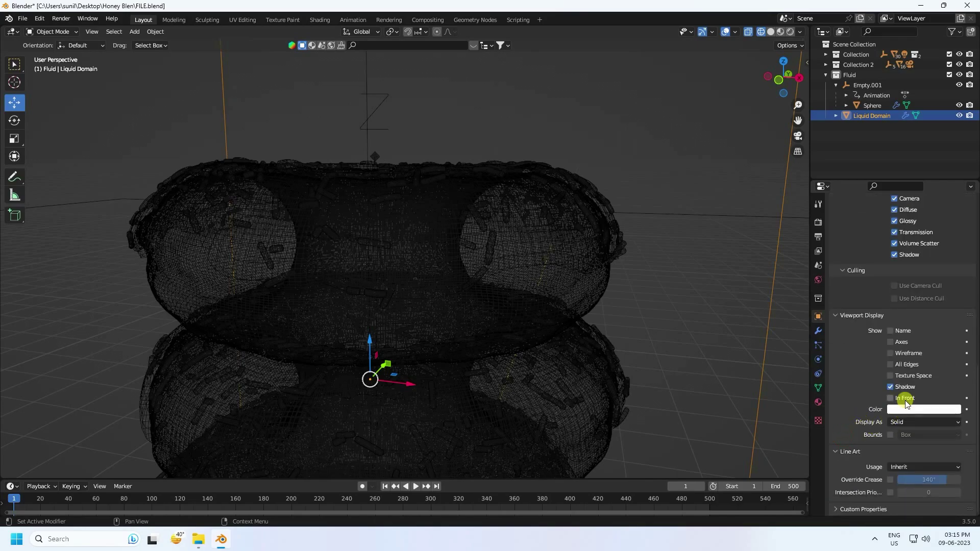
{"action": "left_click", "coordinate": [904, 422]}
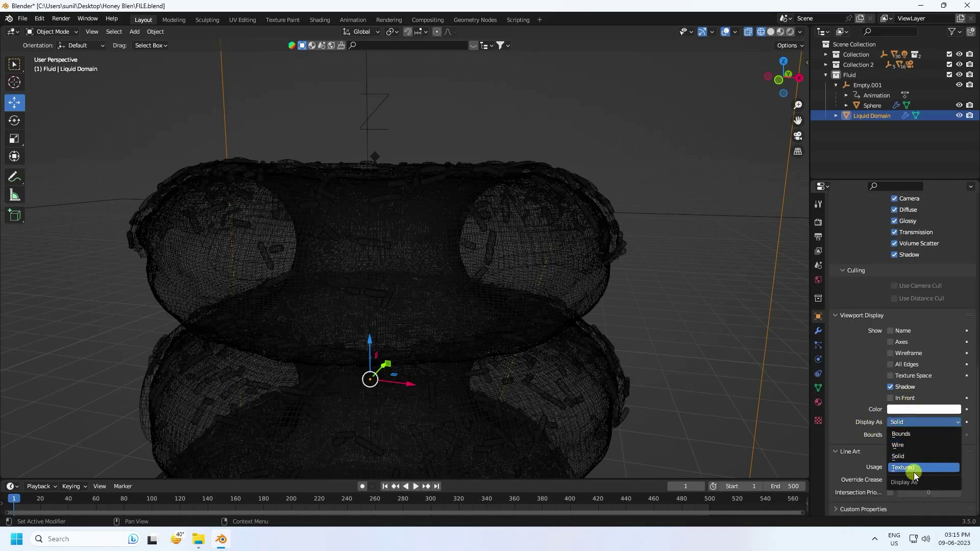
{"action": "left_click", "coordinate": [908, 445]}
- Return the viewport to Solid shading and frame the donut stack
{"action": "left_click", "coordinate": [771, 31]}
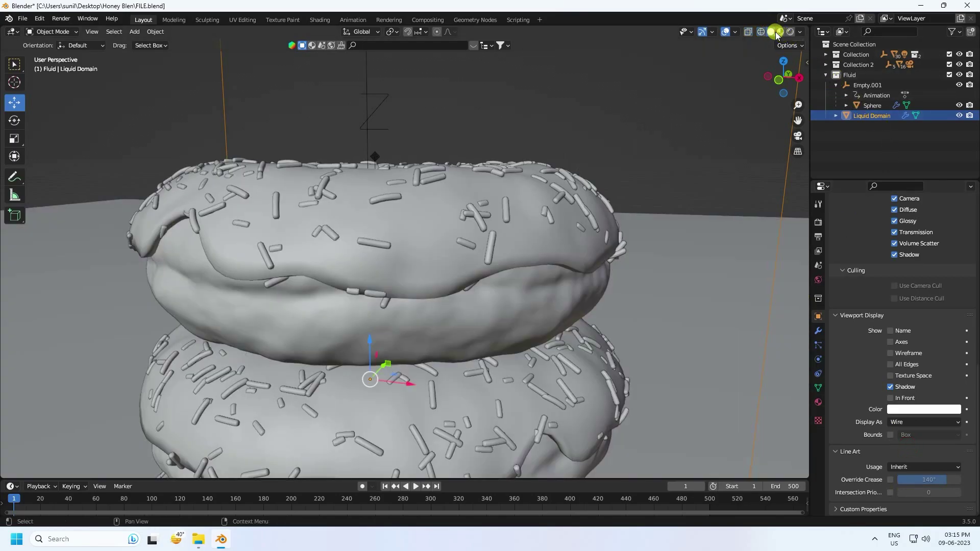
{"action": "scroll", "coordinate": [564, 261], "scroll_direction": "down", "scroll_amount": 4}
{"action": "scroll", "coordinate": [563, 271], "scroll_direction": "up", "scroll_amount": 2}
{"action": "scroll", "coordinate": [562, 271], "scroll_direction": "down", "scroll_amount": 5}
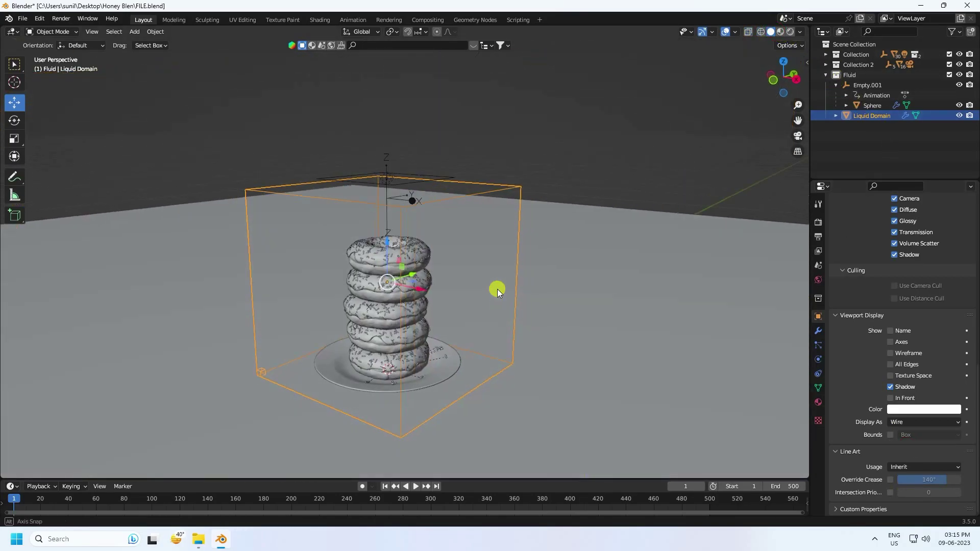
{"action": "middle_click_drag", "start_coordinate": [497, 288], "coordinate": [483, 271]}
{"action": "scroll", "coordinate": [483, 272], "scroll_direction": "up", "scroll_amount": 5}
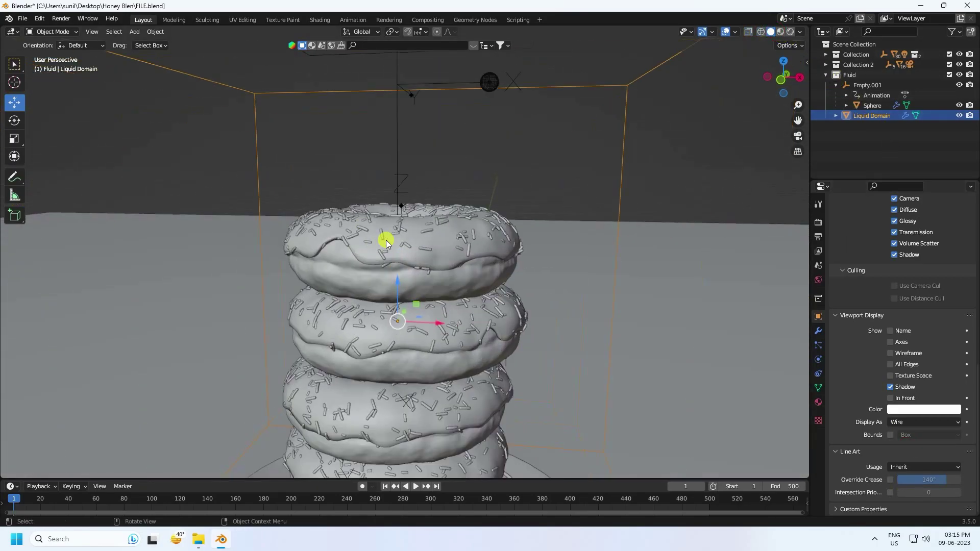
- Make the top donut a fluid Effector with 50 sampling substeps
{"action": "left_click", "coordinate": [494, 276]}
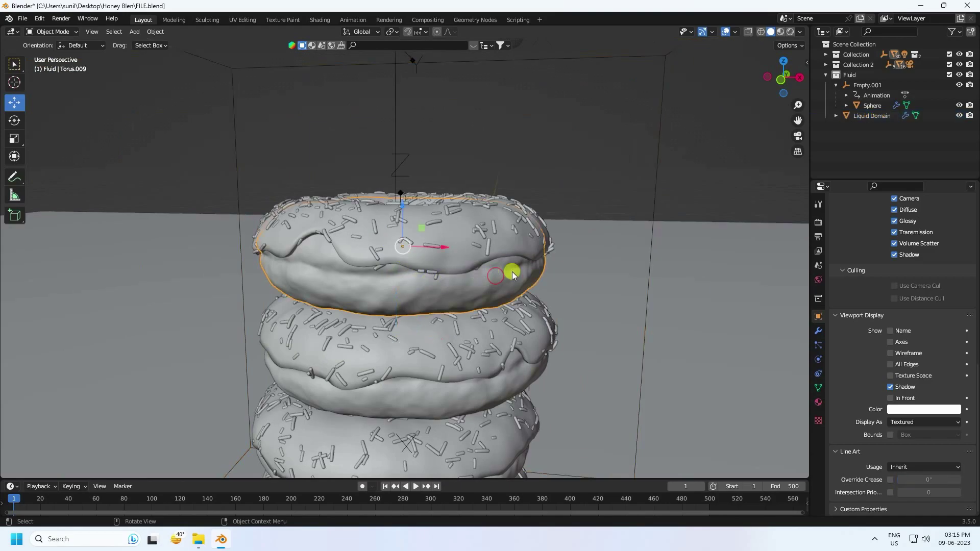
{"action": "left_click", "coordinate": [818, 361]}
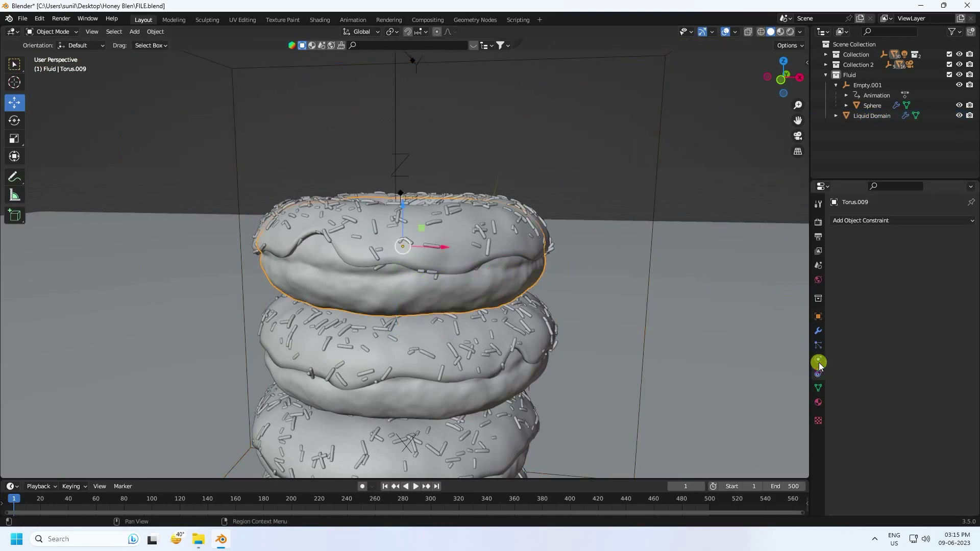
{"action": "left_click", "coordinate": [818, 361]}
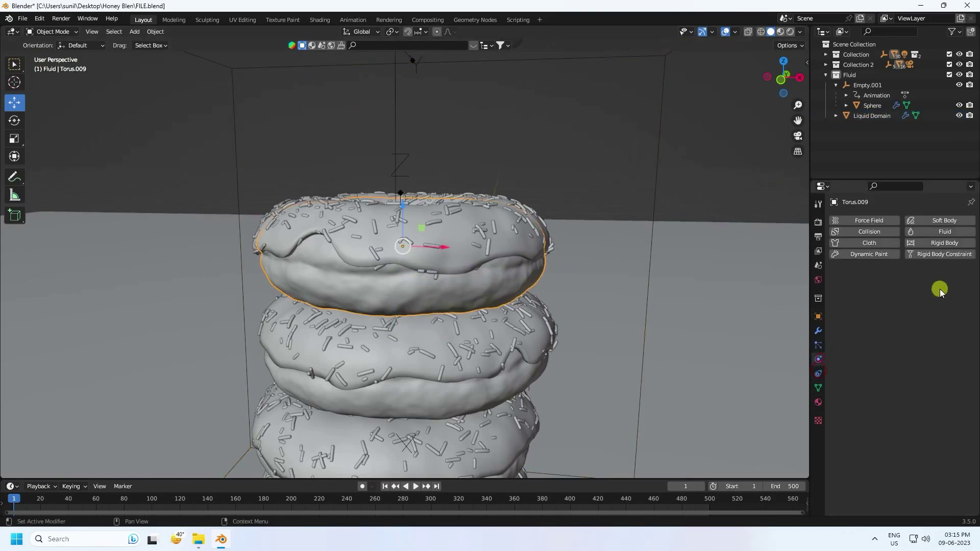
{"action": "left_click", "coordinate": [937, 238]}
{"action": "left_click", "coordinate": [902, 286]}
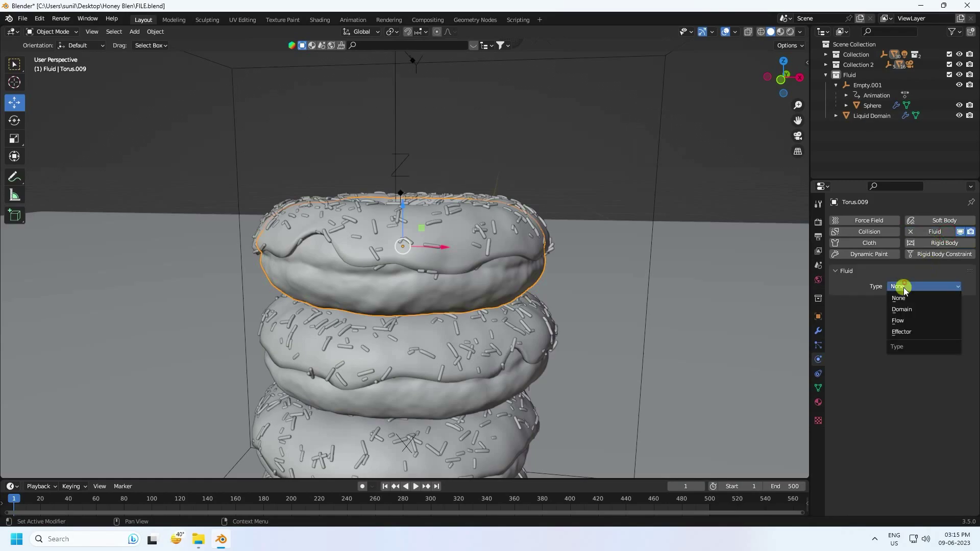
{"action": "left_click", "coordinate": [902, 332]}
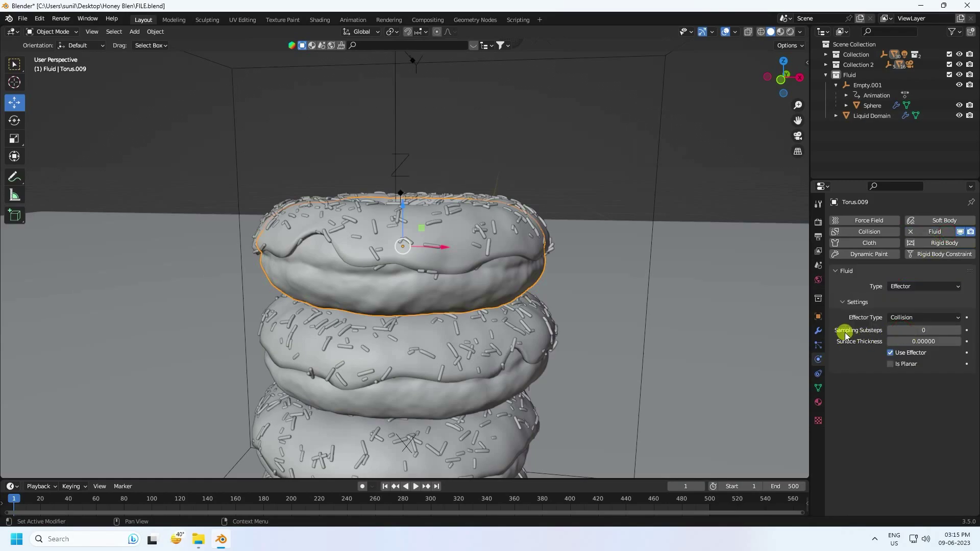
{"action": "left_click", "coordinate": [919, 330]}
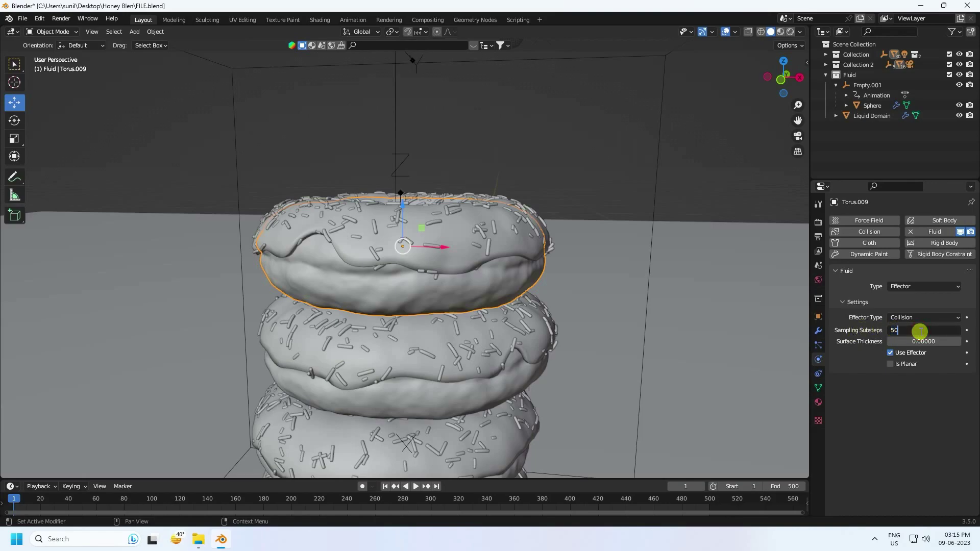
{"action": "type", "text": "50"}
{"action": "key", "text": "Return"}
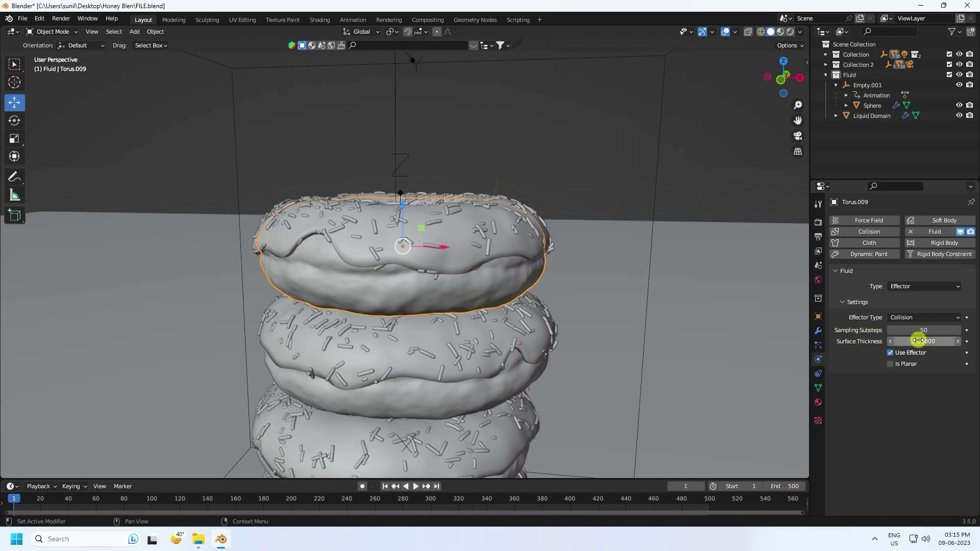
- Make the top donut's icing a fluid Effector with 50 sampling substeps
{"action": "left_click", "coordinate": [451, 247]}
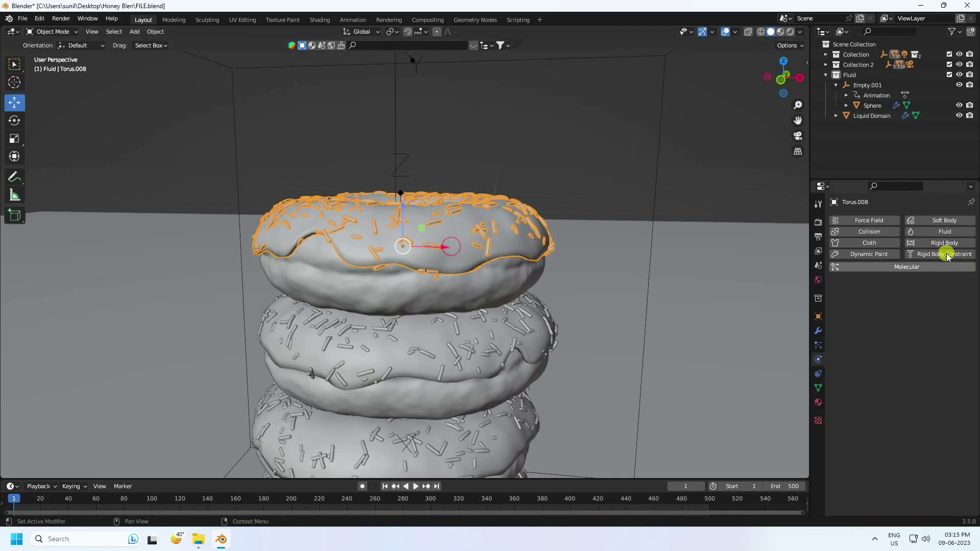
{"action": "left_click", "coordinate": [945, 233]}
{"action": "left_click", "coordinate": [917, 298]}
{"action": "left_click", "coordinate": [908, 343]}
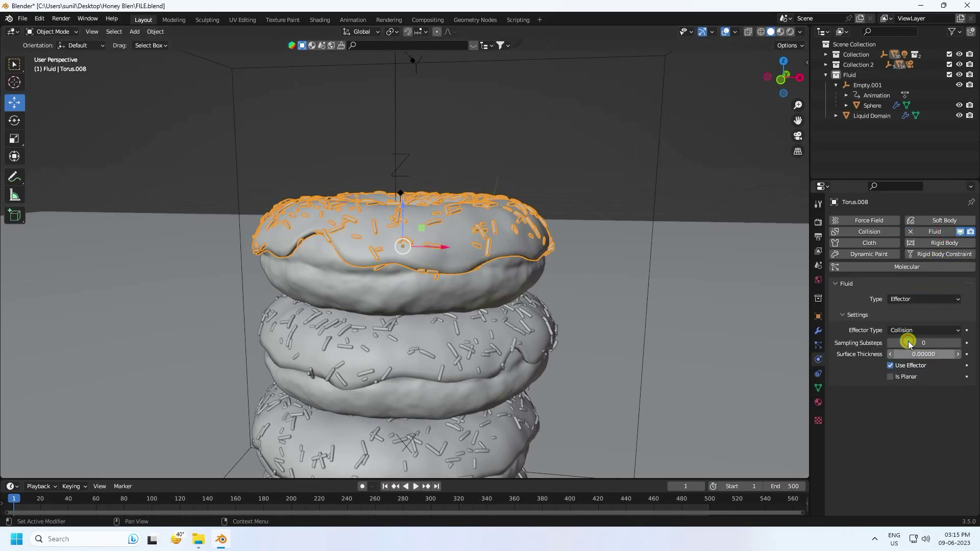
{"action": "left_click", "coordinate": [930, 342]}
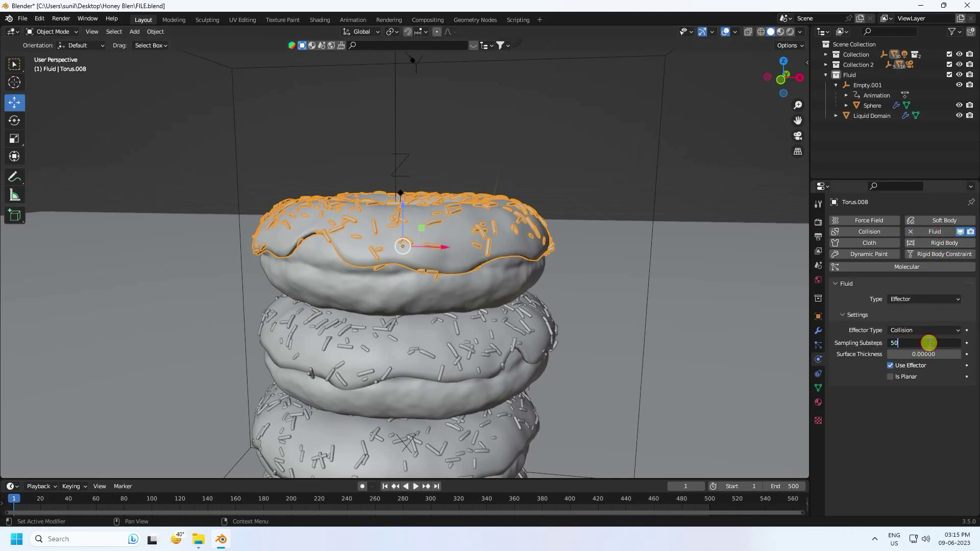
{"action": "key", "text": "Return"}
- Make the second icing and second donut fluid Effectors with 50 sampling substeps
{"action": "middle_click_drag", "start_coordinate": [445, 245], "coordinate": [464, 258]}
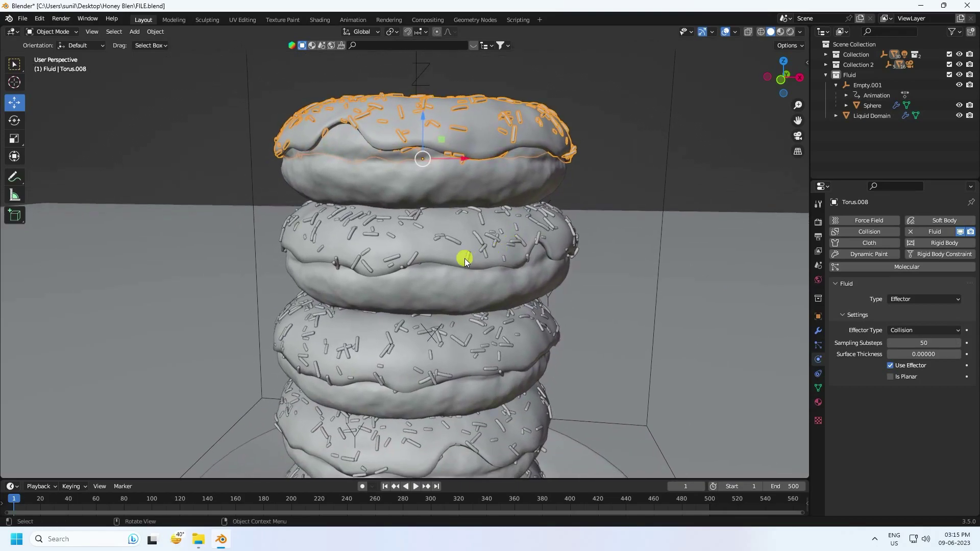
{"action": "left_click", "coordinate": [451, 262]}
{"action": "left_click", "coordinate": [934, 232]}
{"action": "left_click", "coordinate": [919, 296]}
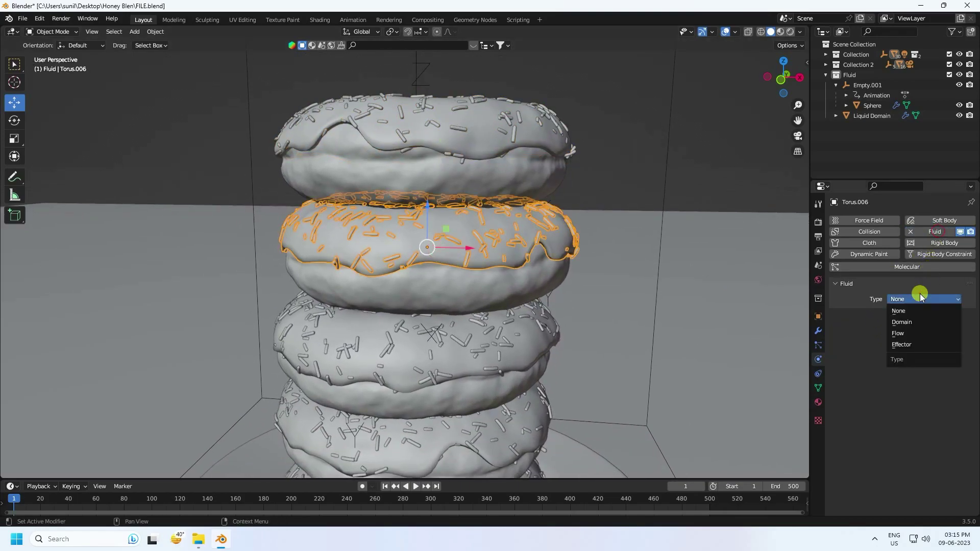
{"action": "left_click", "coordinate": [907, 343]}
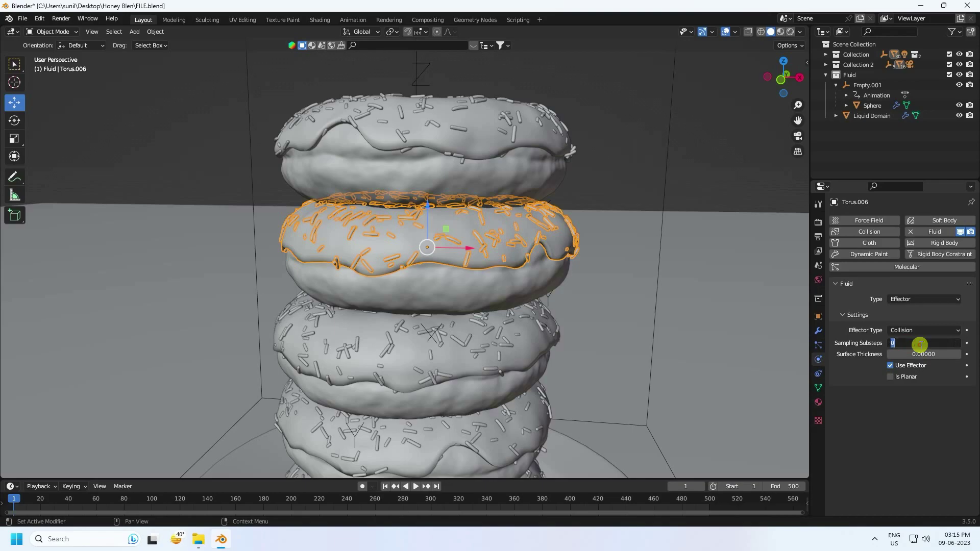
{"action": "key", "text": "Return"}
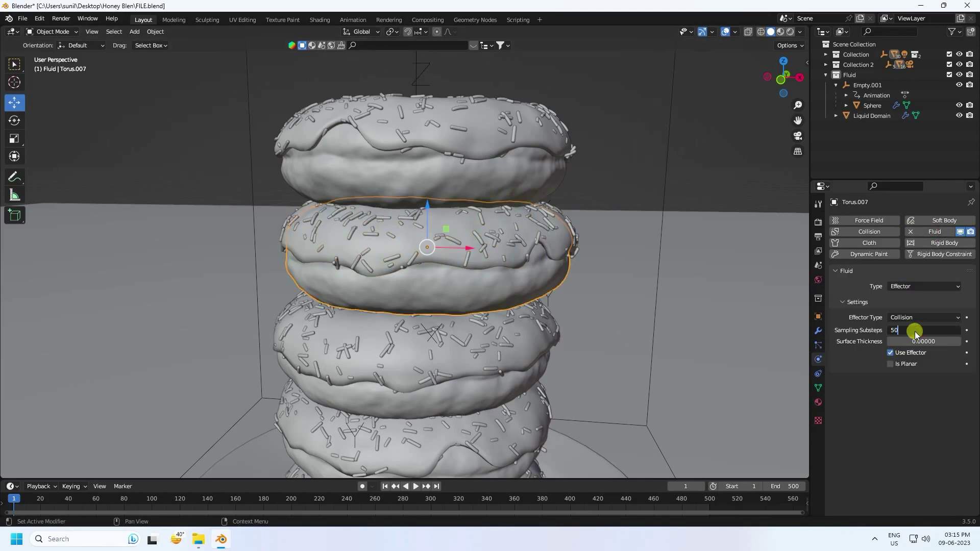
{"action": "middle_click_drag", "start_coordinate": [408, 306], "coordinate": [409, 199], "text": "shift"}
{"action": "left_click", "coordinate": [418, 240]}
{"action": "left_click", "coordinate": [934, 232]}
{"action": "left_click", "coordinate": [923, 286]}
{"action": "left_click", "coordinate": [916, 332]}
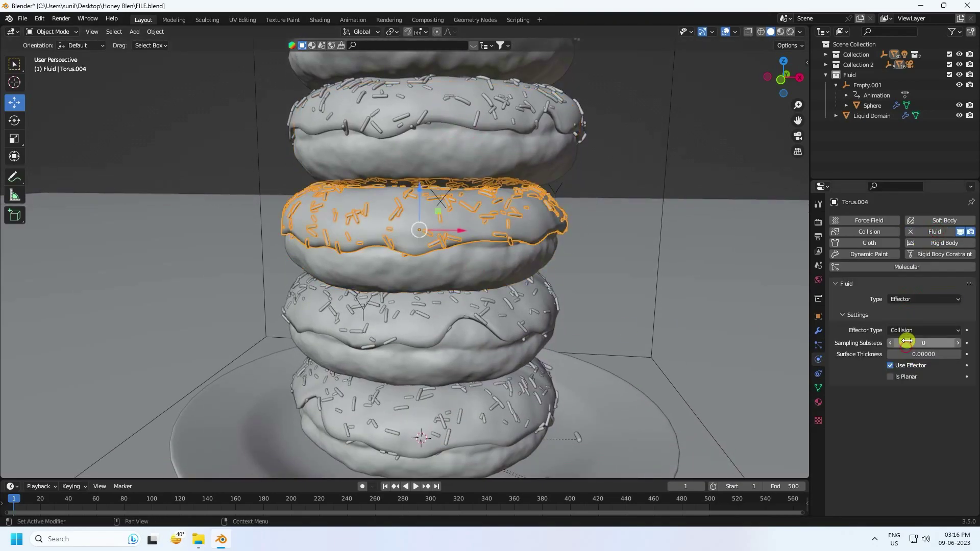
- Make the third icing and its donut fluid Effectors
{"action": "left_click", "coordinate": [470, 350]}
{"action": "left_click", "coordinate": [934, 232]}
{"action": "left_click", "coordinate": [923, 286]}
{"action": "left_click", "coordinate": [909, 342]}
{"action": "left_click", "coordinate": [510, 322]}
{"action": "left_click", "coordinate": [934, 232]}
{"action": "left_click", "coordinate": [924, 286]}
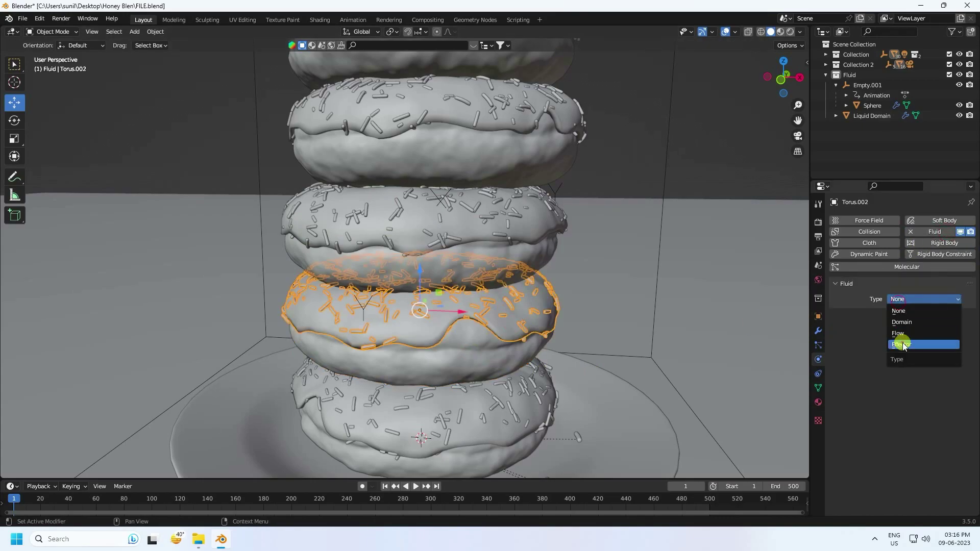
{"action": "left_click", "coordinate": [909, 332]}
- Make the bottom donut and its icing fluid Effectors with 50 sampling substeps
{"action": "left_click", "coordinate": [558, 383]}
{"action": "left_click", "coordinate": [933, 232]}
{"action": "left_click", "coordinate": [924, 287]}
{"action": "left_click", "coordinate": [908, 335]}
{"action": "left_click", "coordinate": [540, 301]}
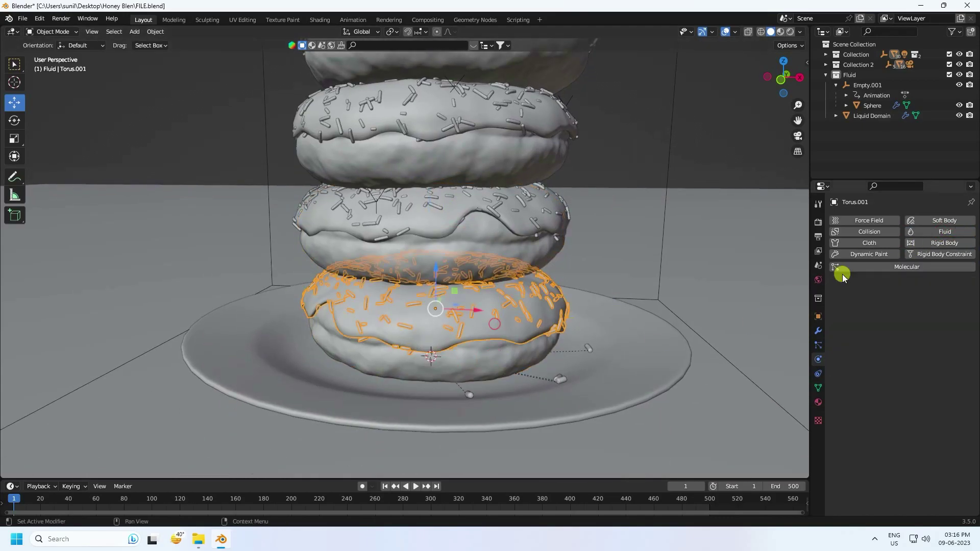
{"action": "left_click", "coordinate": [934, 232]}
{"action": "left_click", "coordinate": [924, 299]}
{"action": "left_click", "coordinate": [916, 330]}
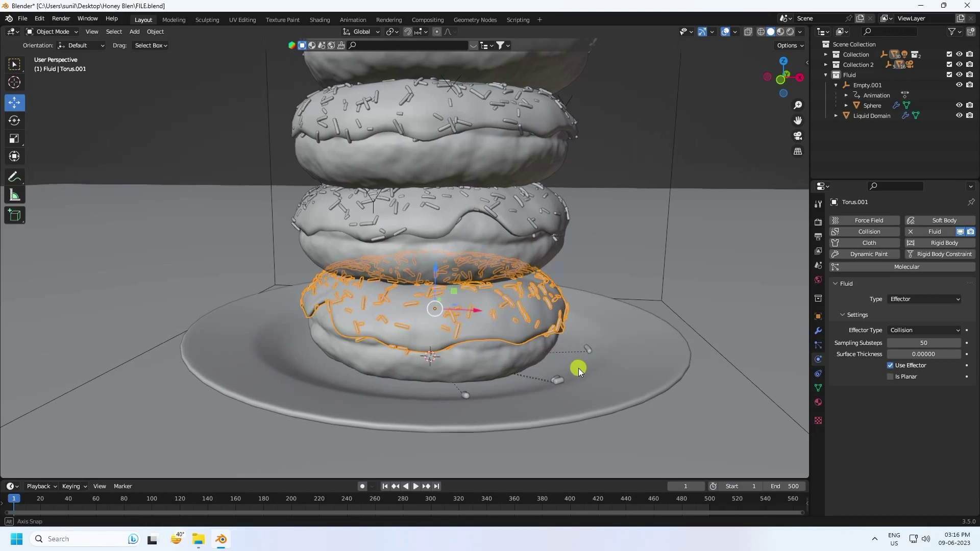
- Check each donut and icing's fluid settings, ending framed on the top icing
{"action": "middle_click_drag", "start_coordinate": [578, 369], "coordinate": [545, 321]}
{"action": "scroll", "coordinate": [550, 313], "scroll_direction": "down", "scroll_amount": 4}
{"action": "left_click", "coordinate": [566, 108]}
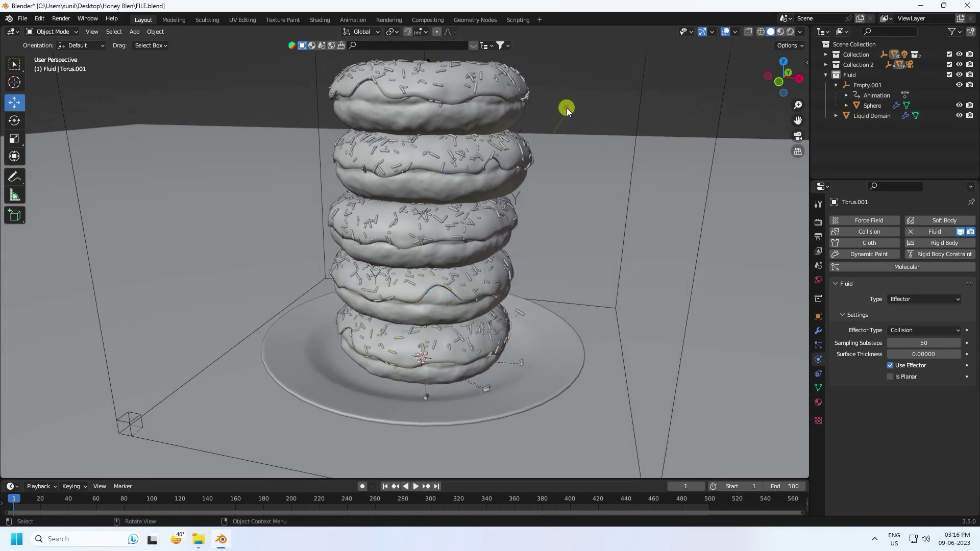
{"action": "left_click", "coordinate": [446, 350]}
{"action": "left_click", "coordinate": [446, 352]}
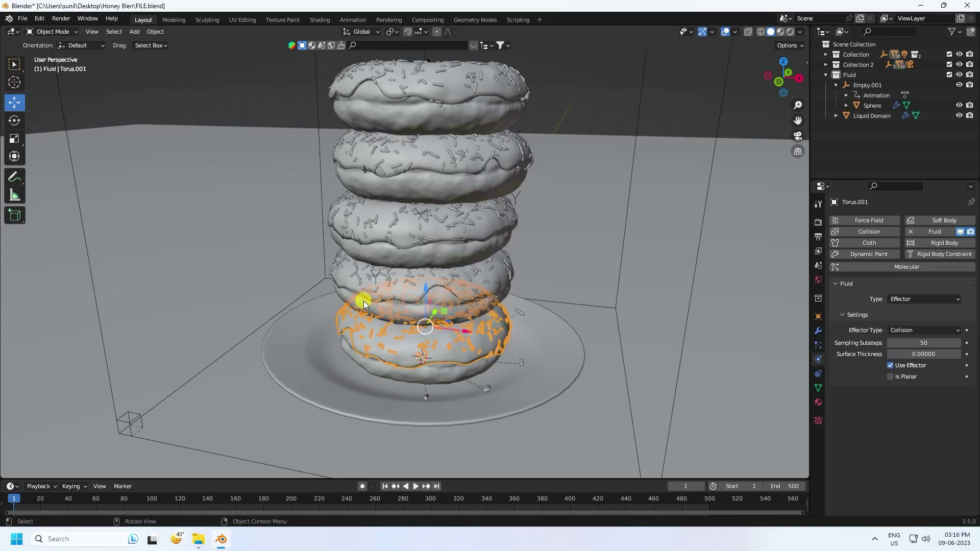
{"action": "left_click", "coordinate": [348, 287]}
{"action": "left_click", "coordinate": [338, 241]}
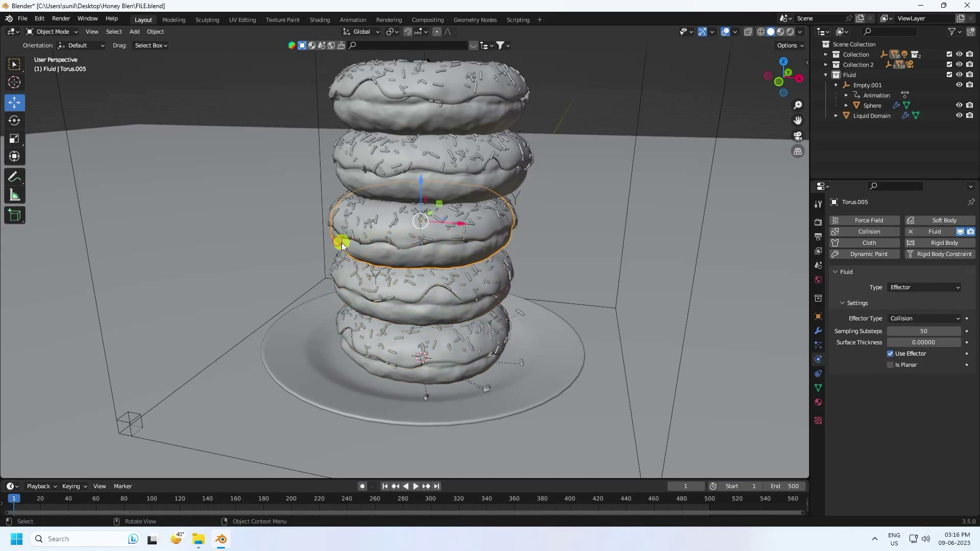
{"action": "left_click", "coordinate": [416, 179]}
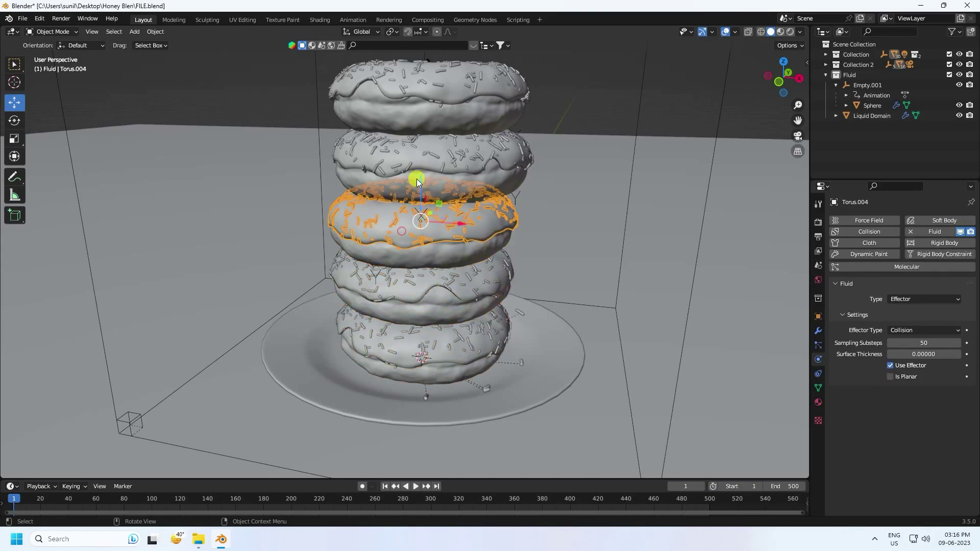
{"action": "left_click", "coordinate": [509, 158]}
{"action": "left_click", "coordinate": [492, 88]}
{"action": "key", "text": "KP_Decimal"}
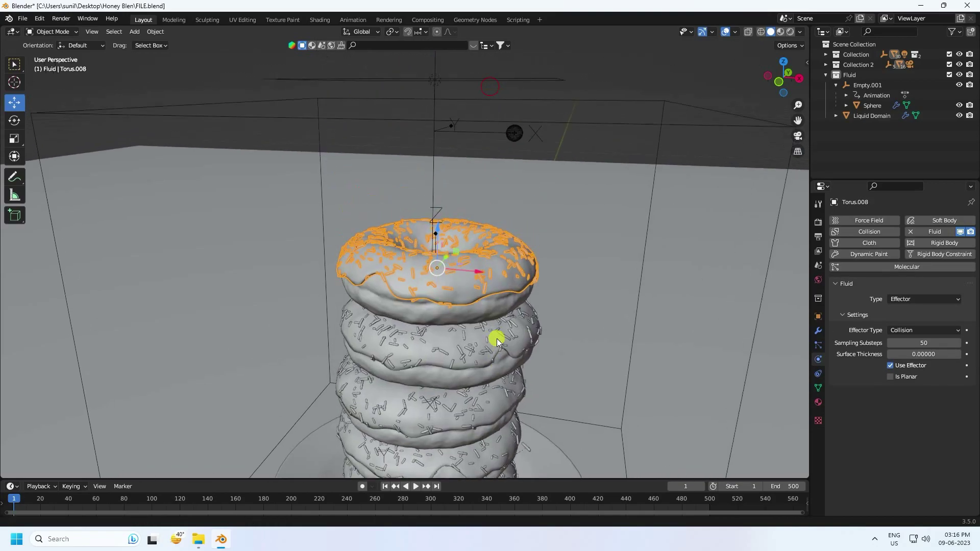
{"action": "scroll", "coordinate": [497, 339], "scroll_direction": "up", "scroll_amount": 3, "text": "shift"}
- Set the Sphere's fluid Flow Behavior to Inflow with 100 sampling substeps
{"action": "left_click", "coordinate": [508, 180]}
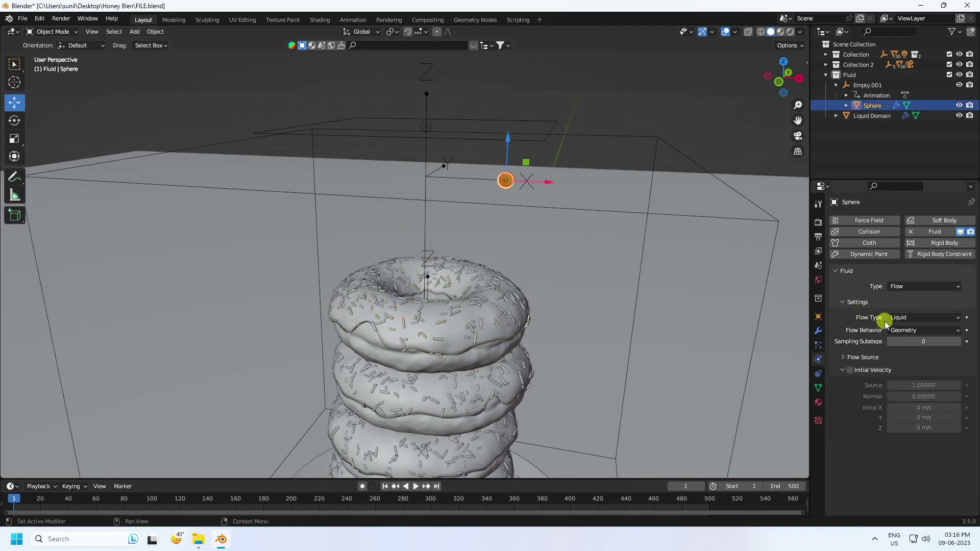
{"action": "left_click", "coordinate": [911, 330]}
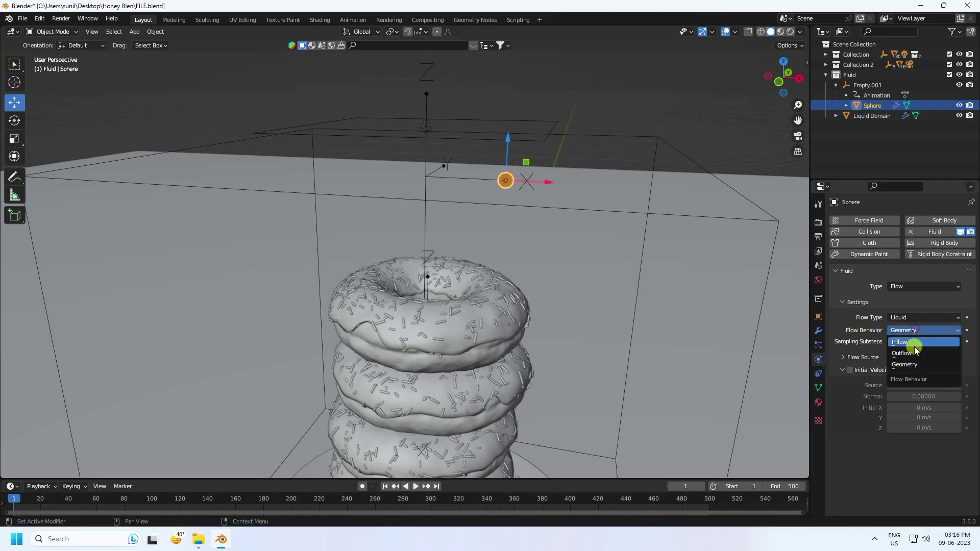
{"action": "left_click", "coordinate": [909, 344]}
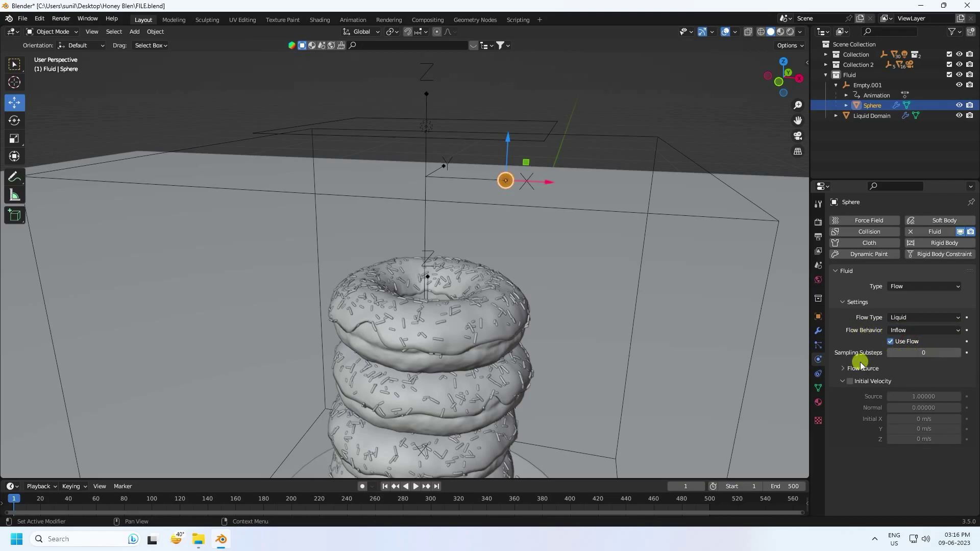
{"action": "left_click", "coordinate": [950, 351]}
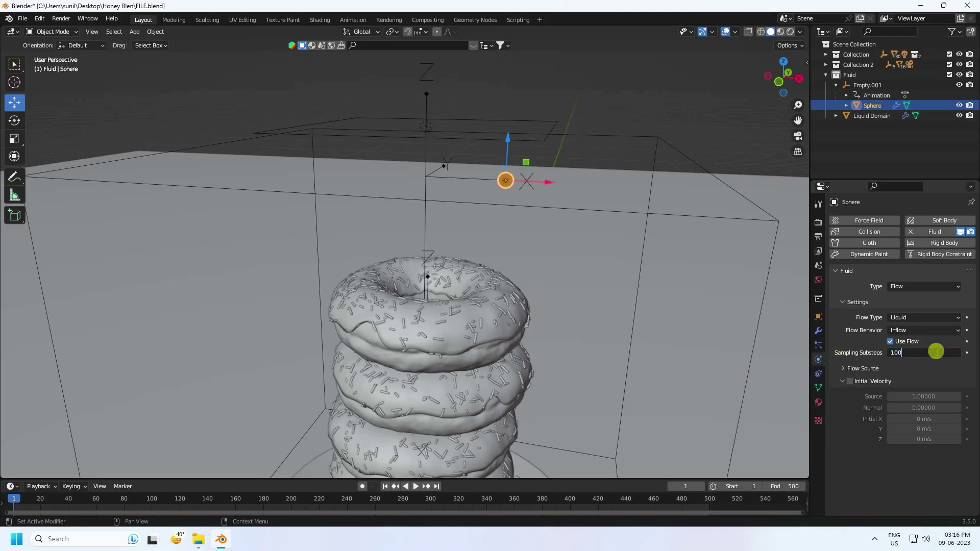
{"action": "key", "text": "Return"}
{"action": "middle_click_drag", "start_coordinate": [677, 175], "coordinate": [631, 114]}
{"action": "left_click", "coordinate": [576, 305]}
{"action": "scroll", "coordinate": [584, 174], "scroll_direction": "up", "scroll_amount": 3}
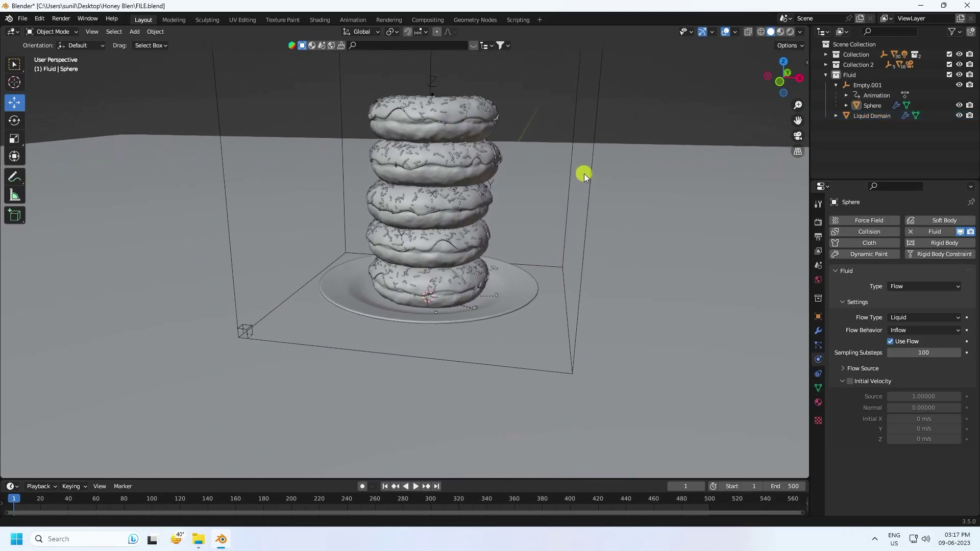
{"action": "scroll", "coordinate": [547, 306], "scroll_direction": "up", "scroll_amount": 3}
- Make the plate a fluid Effector with 100 sampling substeps and 0.3 surface thickness
{"action": "left_click", "coordinate": [609, 294]}
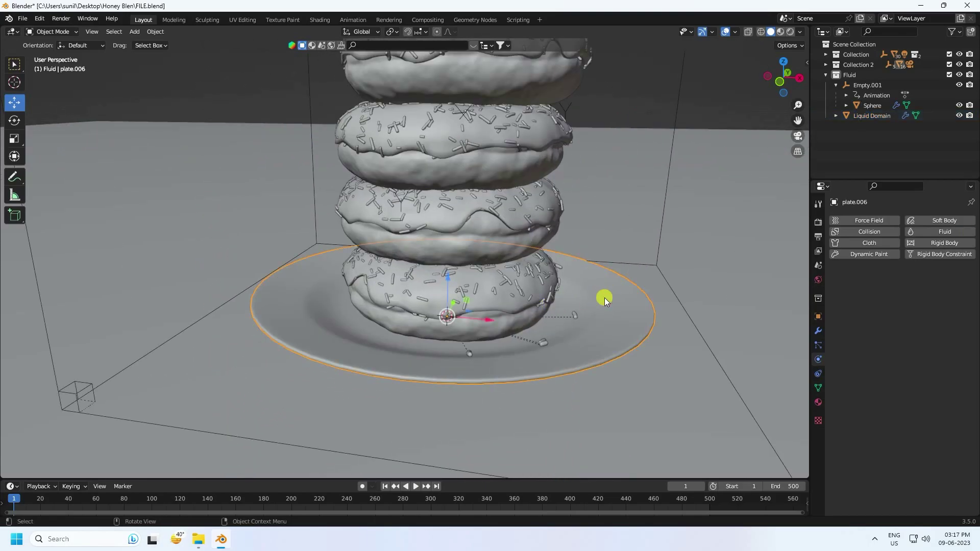
{"action": "left_click", "coordinate": [939, 233]}
{"action": "left_click", "coordinate": [912, 284]}
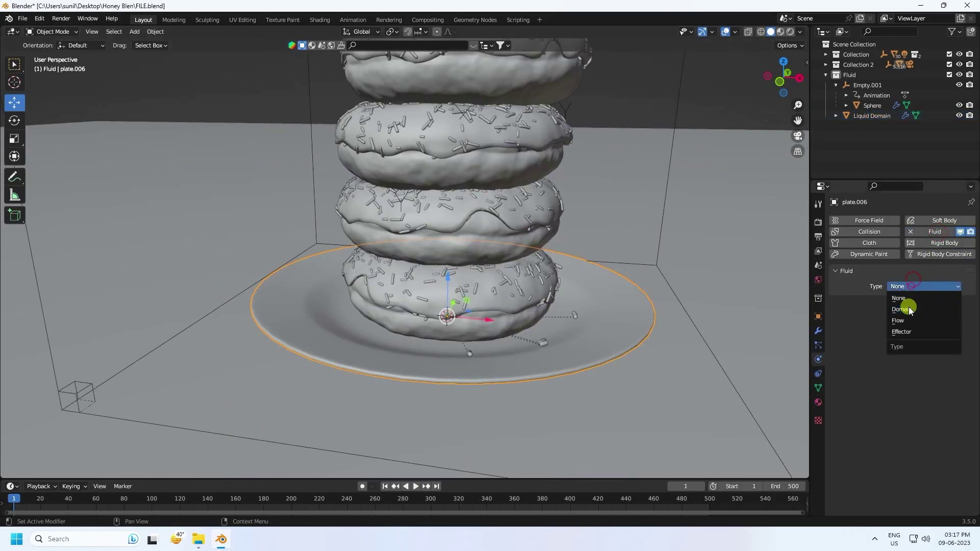
{"action": "left_click", "coordinate": [901, 332]}
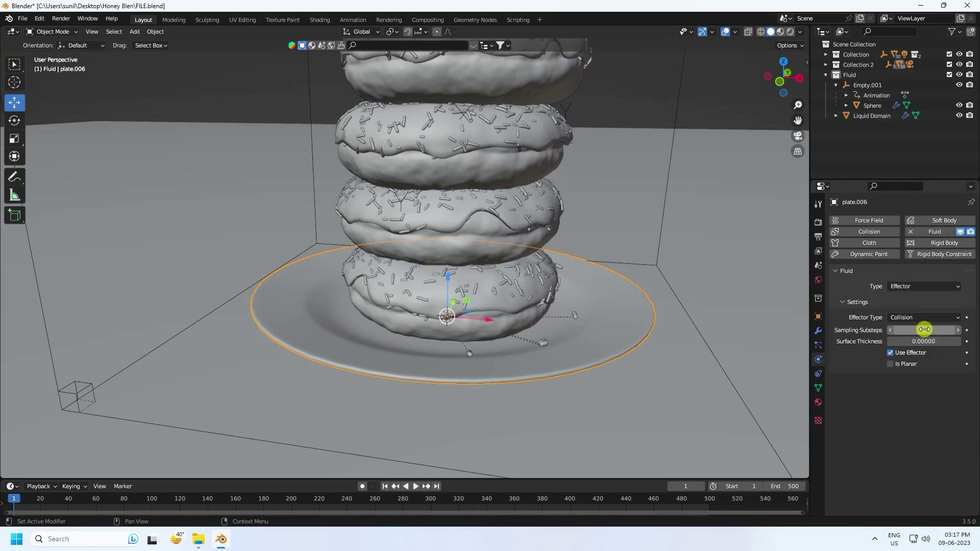
{"action": "left_click", "coordinate": [921, 329]}
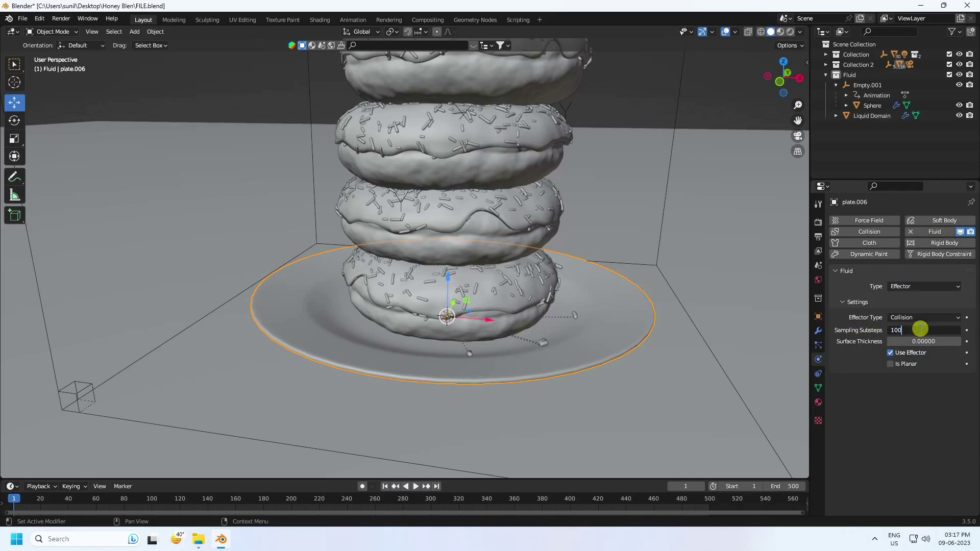
{"action": "key", "text": "Return"}
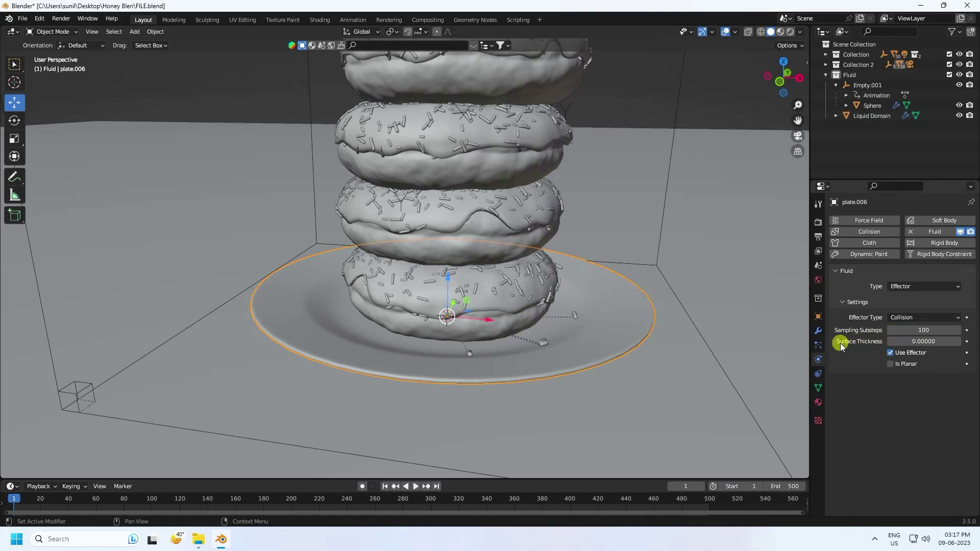
{"action": "left_click", "coordinate": [920, 341]}
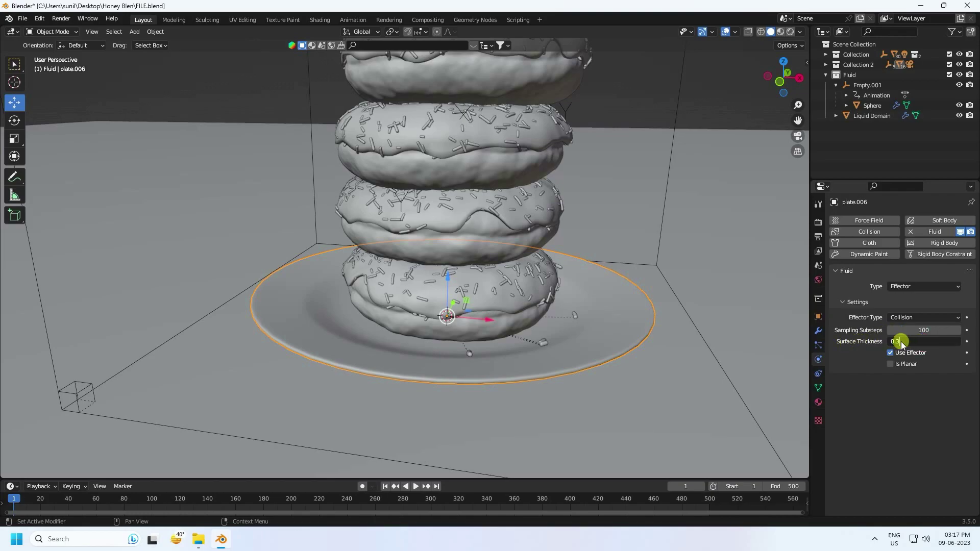
{"action": "key", "text": "Return"}
- Make the floor plane a fluid Effector with 100 sampling substeps and 0.3 surface thickness
{"action": "left_click", "coordinate": [722, 300]}
{"action": "left_click", "coordinate": [938, 232]}
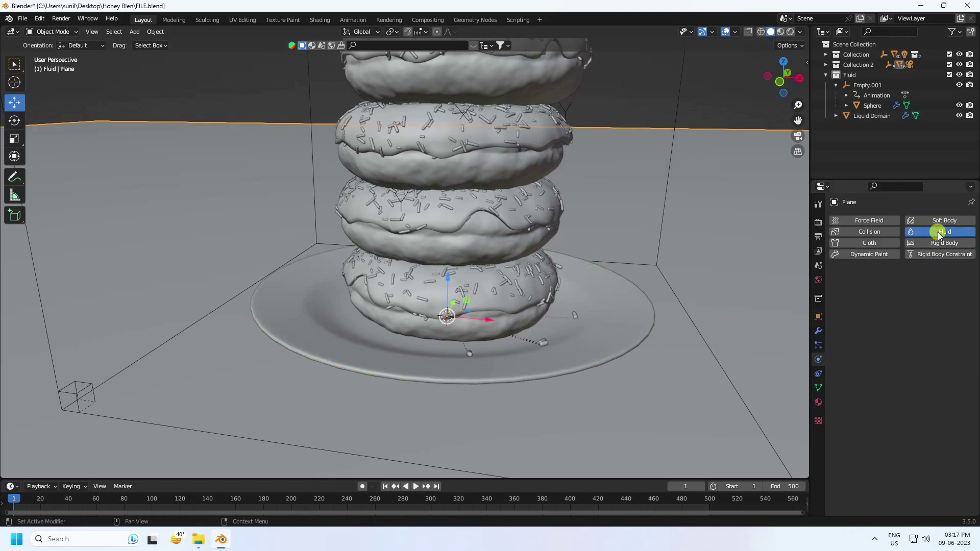
{"action": "left_click", "coordinate": [898, 287]}
{"action": "left_click", "coordinate": [902, 333]}
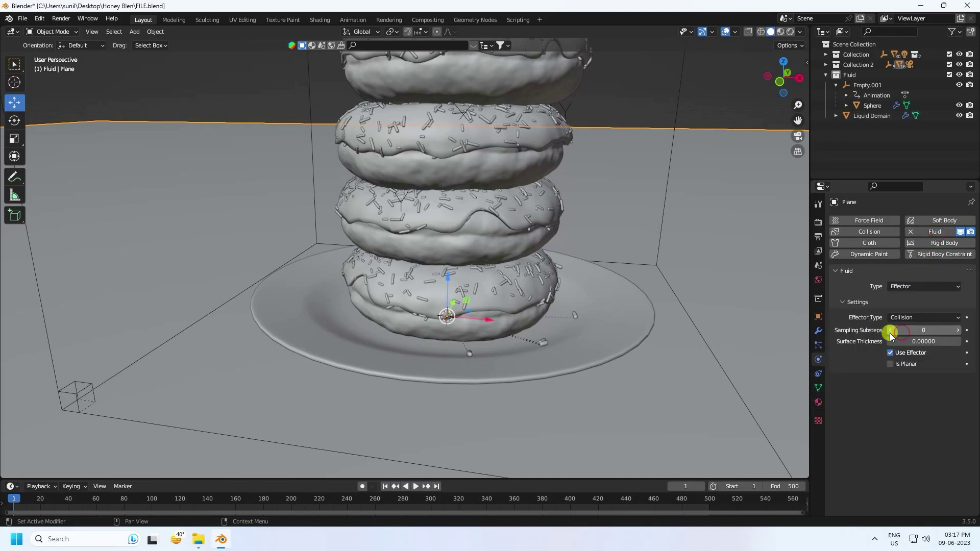
{"action": "left_click", "coordinate": [911, 329]}
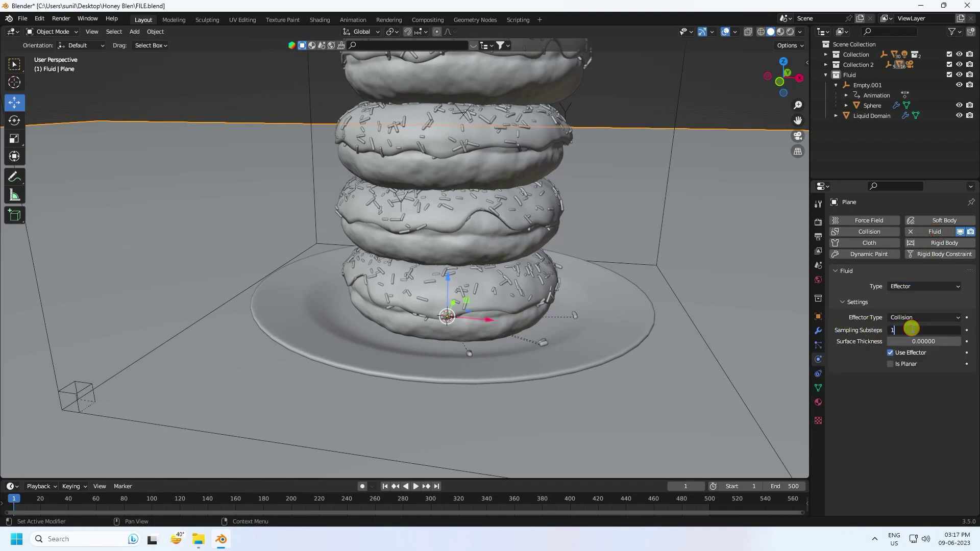
{"action": "type", "text": "100"}
{"action": "key", "text": "Return"}
{"action": "left_click", "coordinate": [924, 340]}
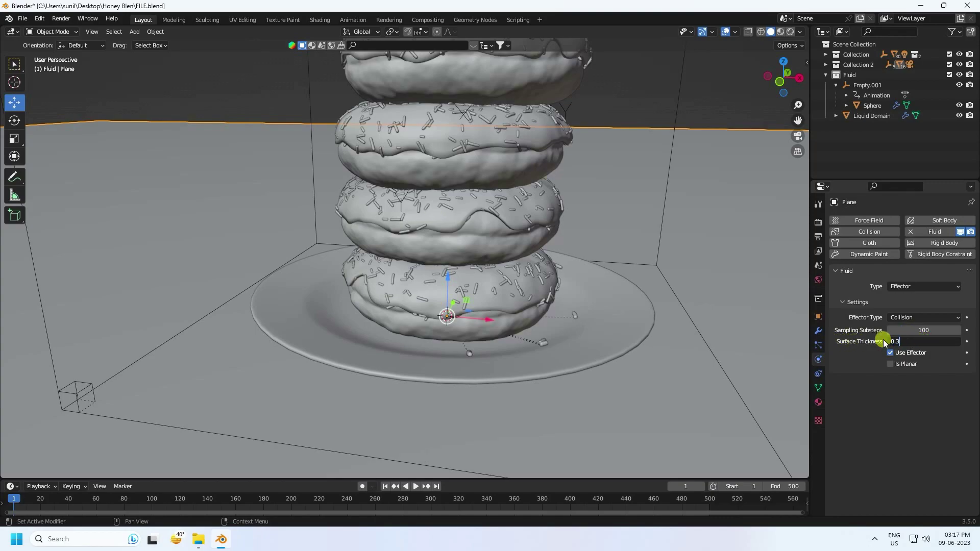
{"action": "key", "text": "Return"}
{"action": "middle_click_drag", "start_coordinate": [539, 173], "coordinate": [516, 232], "text": "shift"}
{"action": "middle_click_drag", "start_coordinate": [529, 164], "coordinate": [436, 201], "text": "shift"}
{"action": "left_click", "coordinate": [504, 192]}
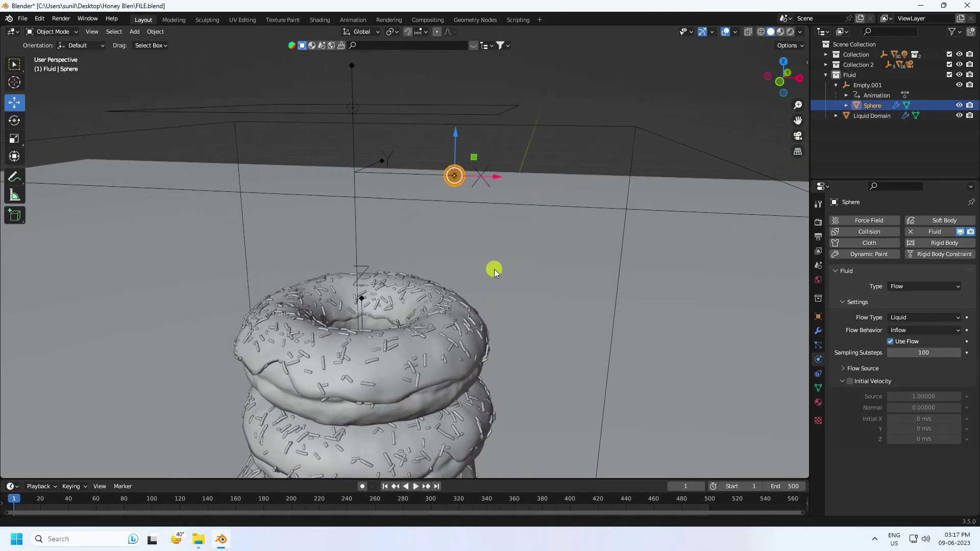
- Set the Liquid Domain's resolution divisions to 128
{"action": "left_click_drag", "start_coordinate": [611, 86], "coordinate": [665, 143]}
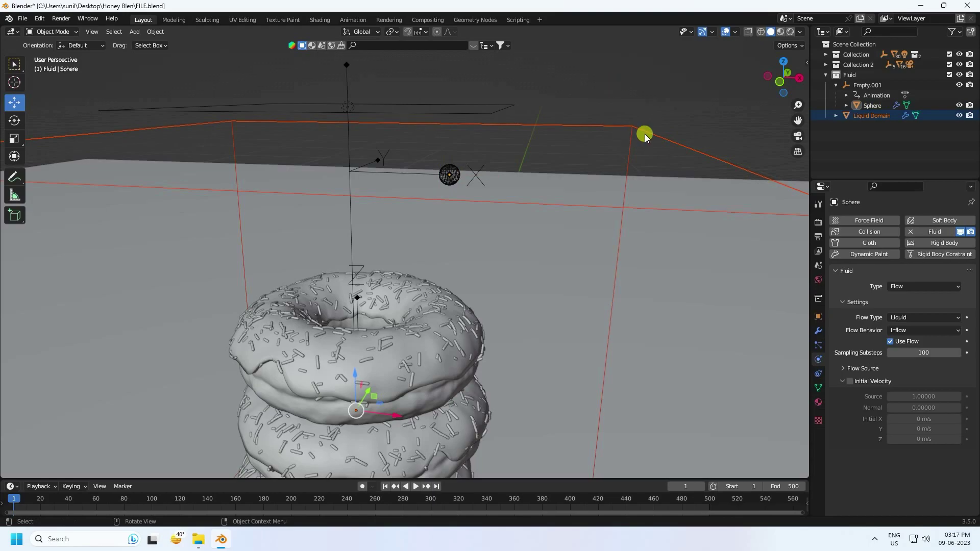
{"action": "left_click", "coordinate": [644, 131]}
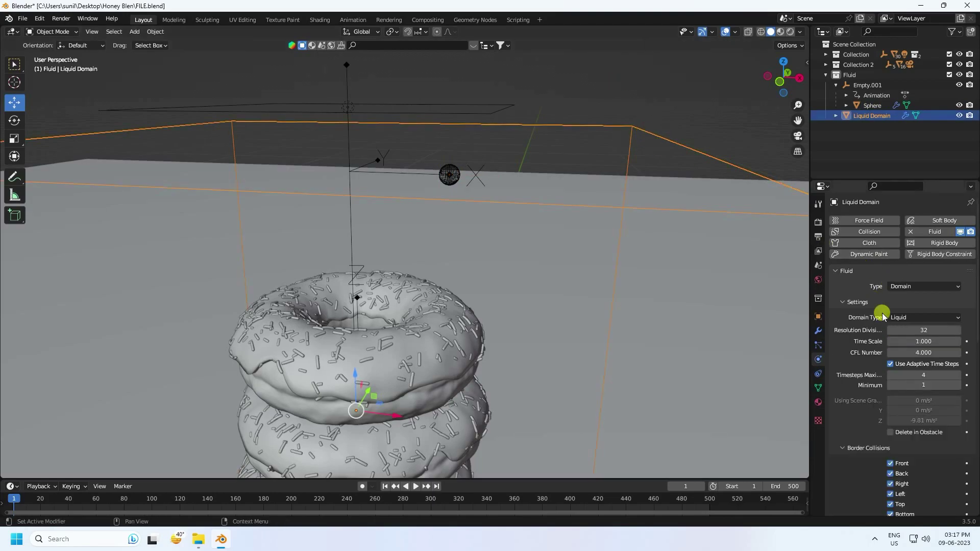
{"action": "double_click", "coordinate": [910, 328]}
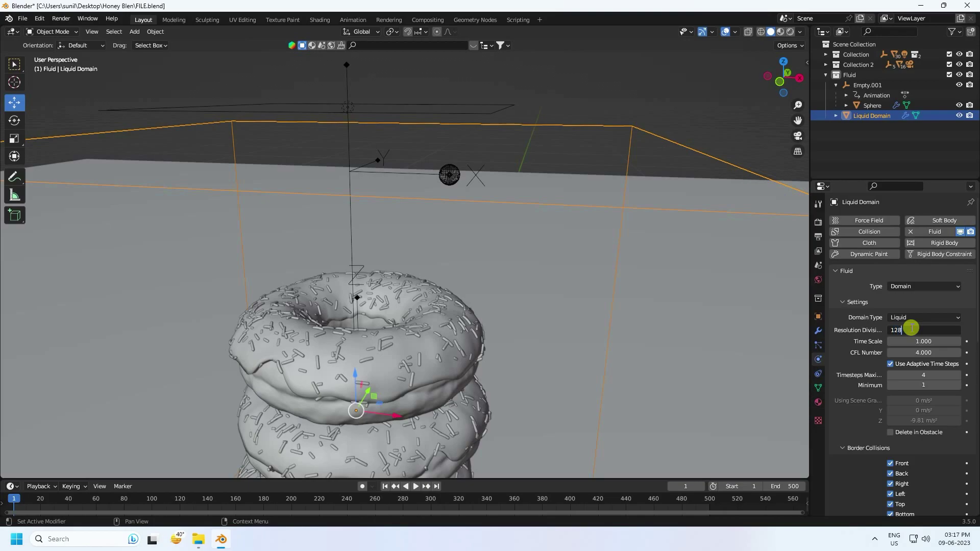
{"action": "type", "text": "128"}
{"action": "key", "text": "Return"}
{"action": "scroll", "coordinate": [867, 339], "scroll_direction": "down", "scroll_amount": 4}
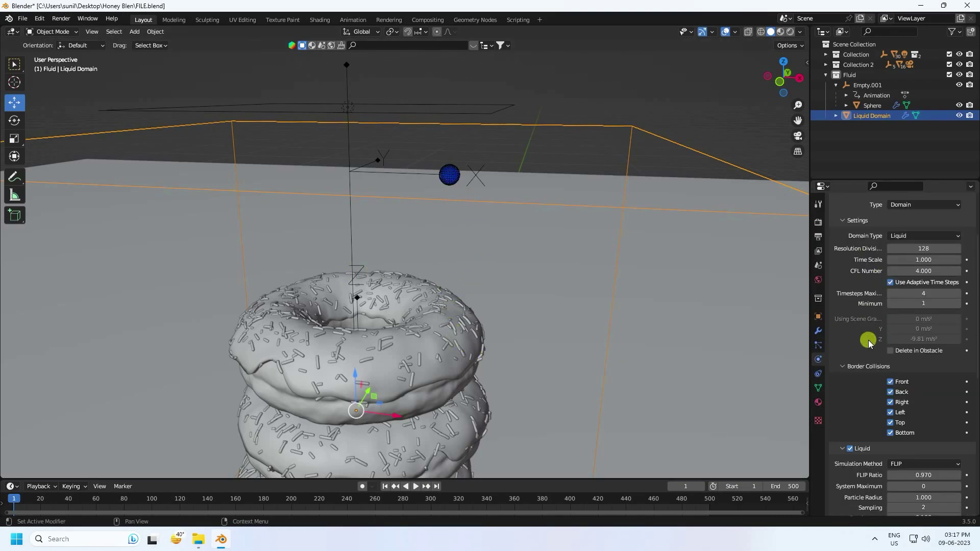
{"action": "scroll", "coordinate": [870, 341], "scroll_direction": "down", "scroll_amount": 7}
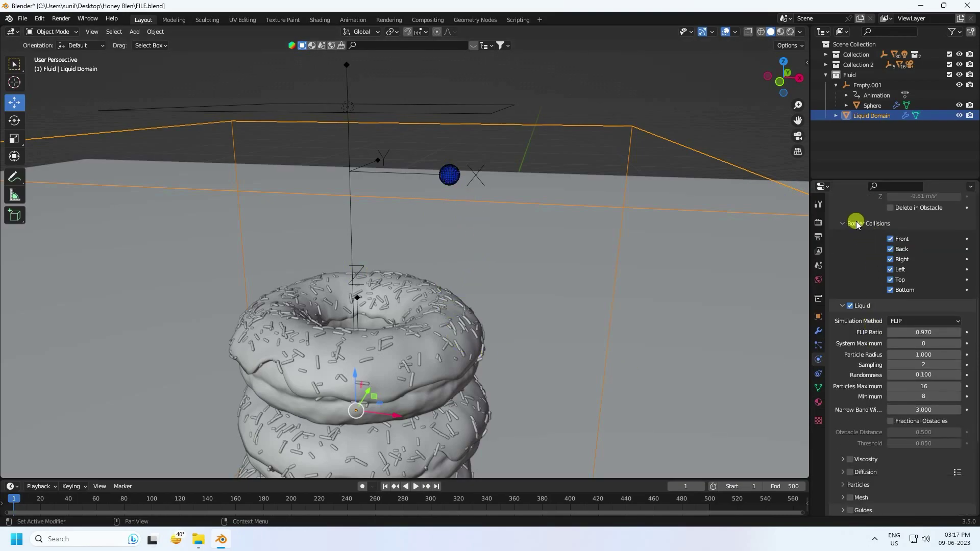
{"action": "scroll", "coordinate": [467, 347], "scroll_direction": "down", "scroll_amount": 5}
{"action": "middle_click_drag", "start_coordinate": [517, 366], "coordinate": [522, 316]}
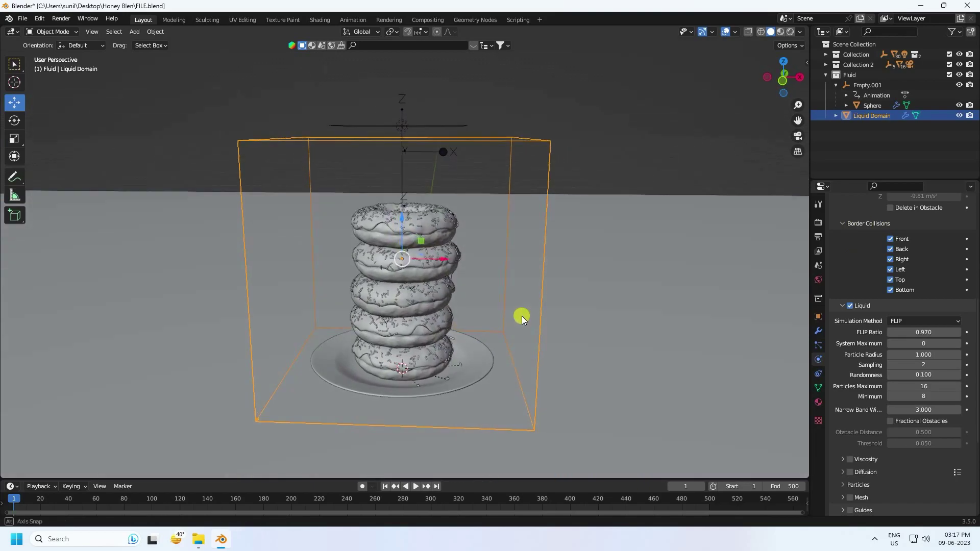
- Set particles maximum 32 and minimum 14, and start entering narrow band width 8
{"action": "left_click", "coordinate": [923, 386]}
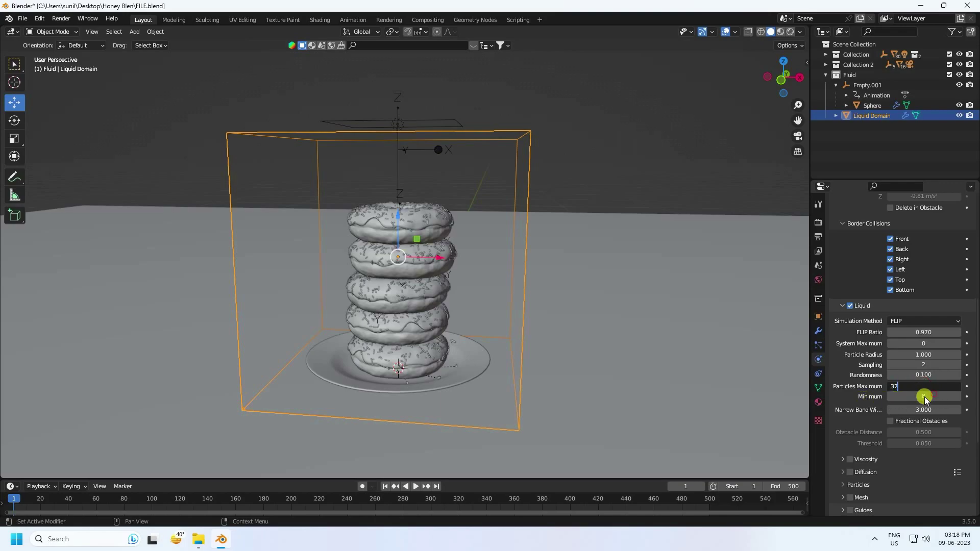
{"action": "left_click", "coordinate": [924, 396]}
{"action": "type", "text": "16"}
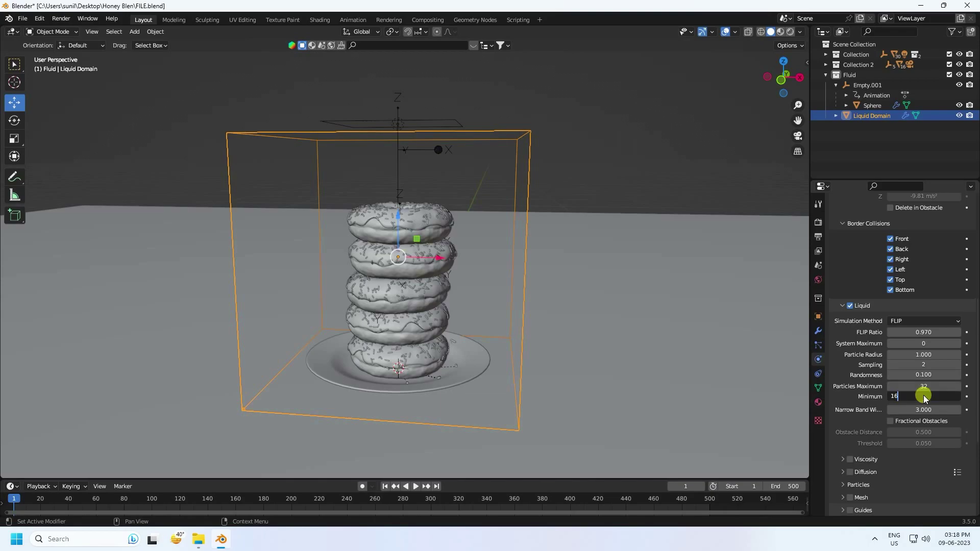
{"action": "key", "text": "Return"}
{"action": "left_click", "coordinate": [923, 409]}
{"action": "type", "text": "3.0"}
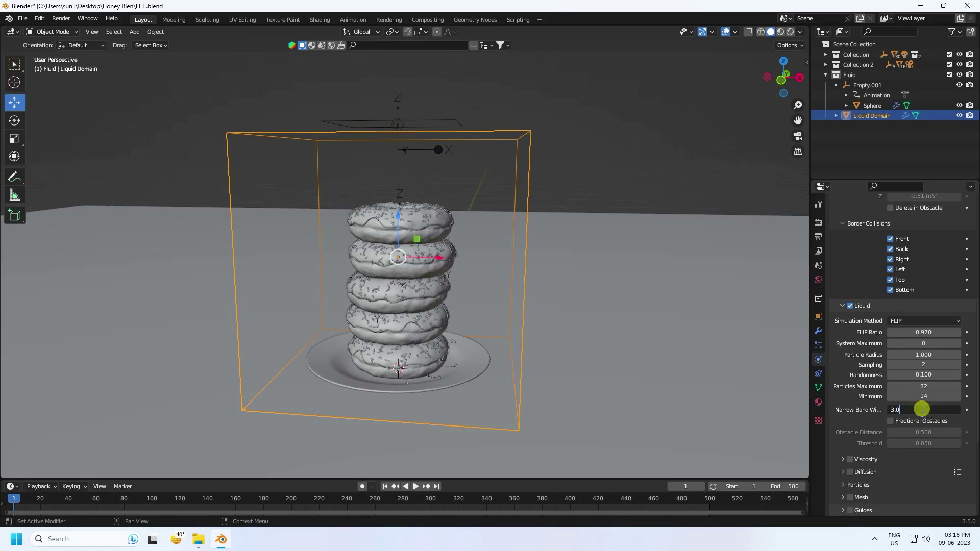
{"action": "key", "text": "ctrl+a"}
- Enable liquid viscosity with strength 0.003
{"action": "left_click", "coordinate": [856, 460]}
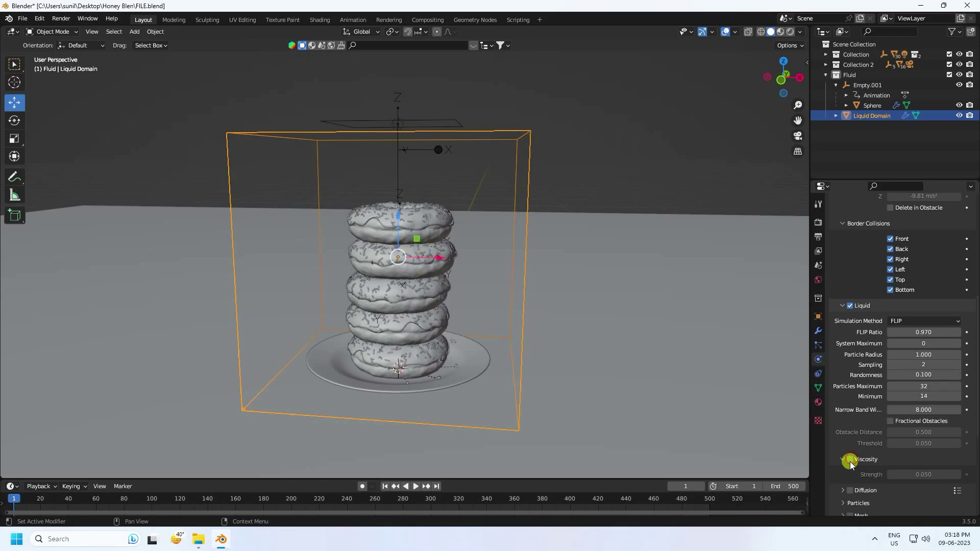
{"action": "scroll", "coordinate": [850, 462], "scroll_direction": "down", "scroll_amount": 3}
{"action": "left_click", "coordinate": [851, 399]}
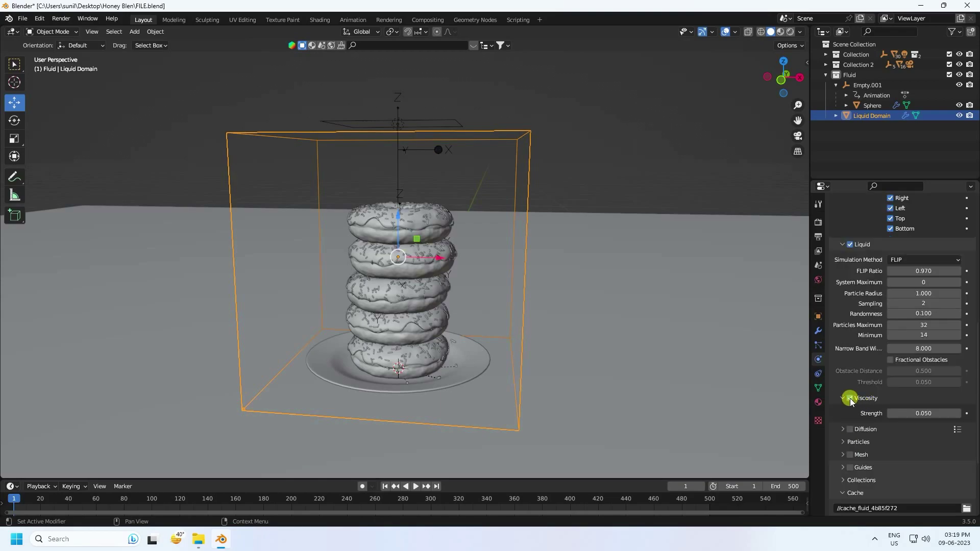
{"action": "left_click", "coordinate": [921, 413]}
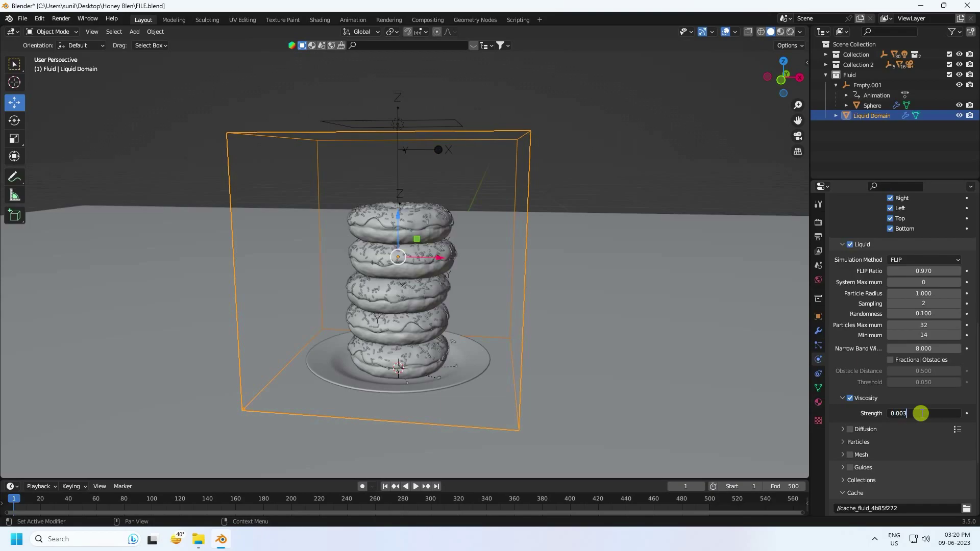
{"action": "key", "text": "Return"}
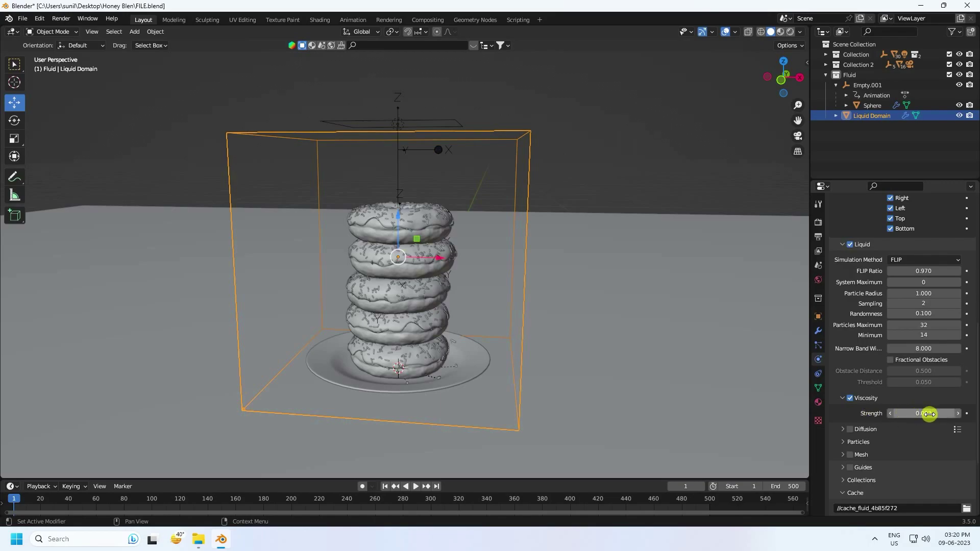
- Enable diffusion with base 4, exponent 1 and surface tension 0.1
{"action": "left_click", "coordinate": [850, 430]}
{"action": "left_click", "coordinate": [842, 430]}
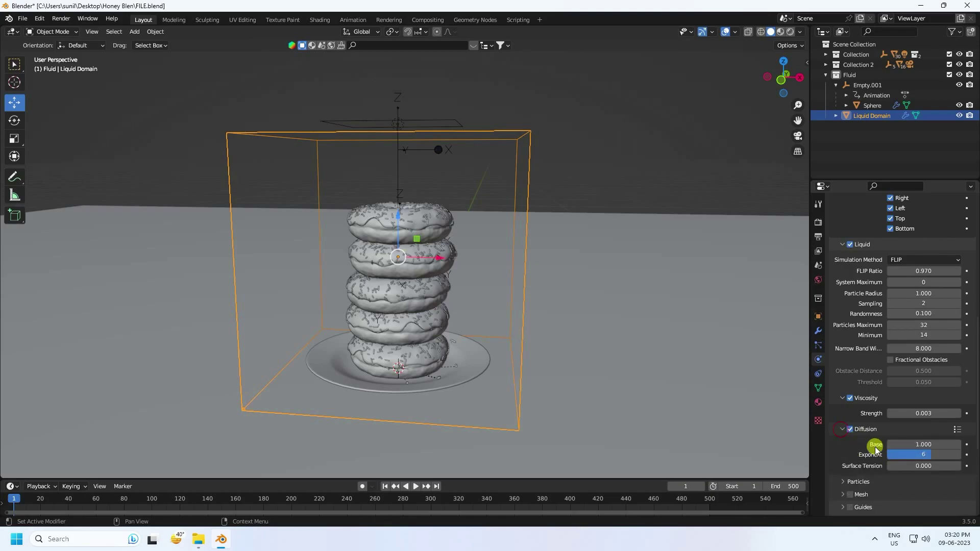
{"action": "middle_click_drag", "start_coordinate": [874, 446], "coordinate": [870, 384]}
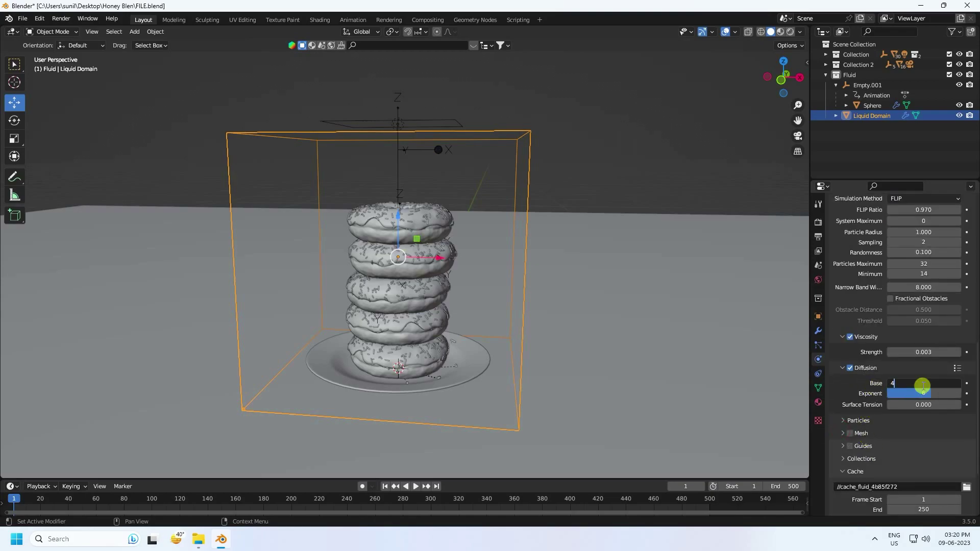
{"action": "left_click", "coordinate": [918, 393]}
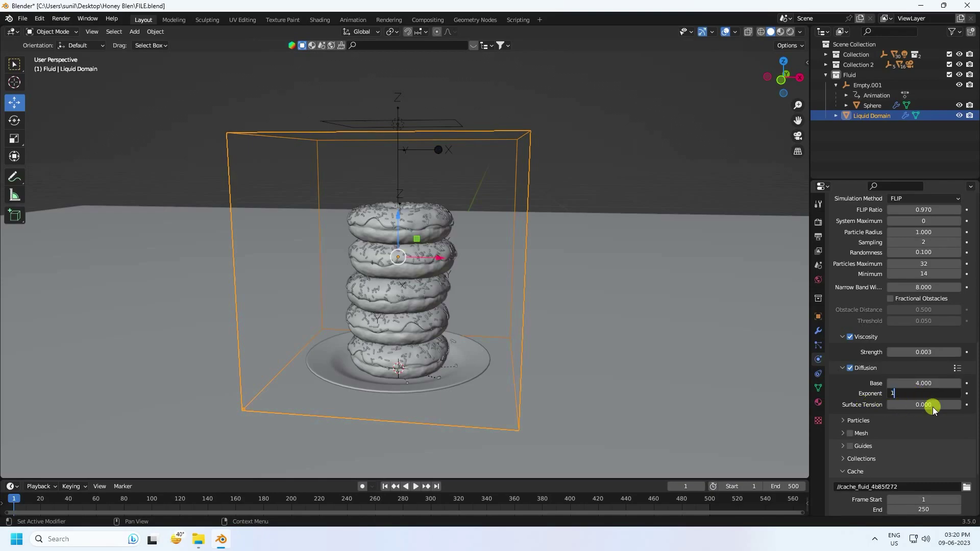
{"action": "left_click", "coordinate": [926, 405]}
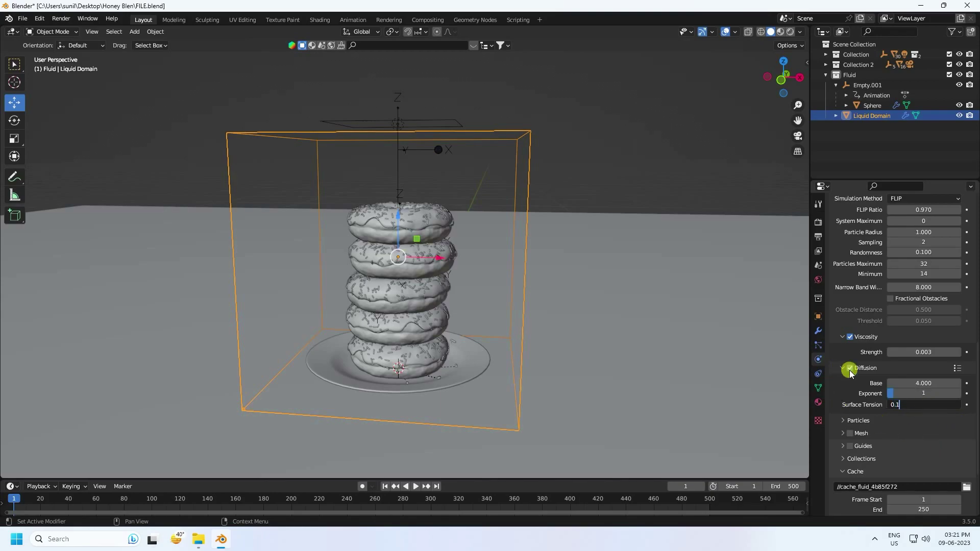
{"action": "left_click", "coordinate": [848, 435]}
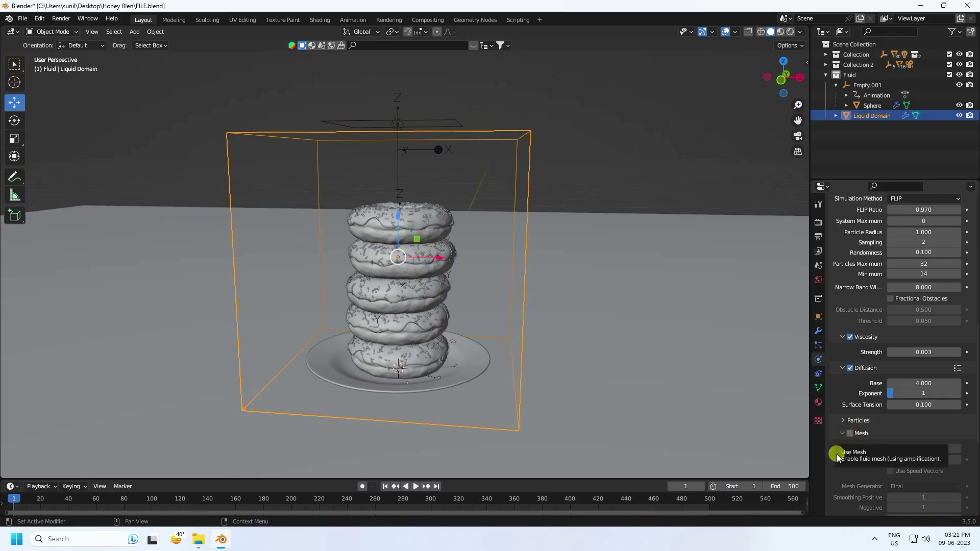
- Enable Mesh with positive smoothing 2, and set the cache to type All ending at frame 500
{"action": "left_click", "coordinate": [849, 434]}
{"action": "scroll", "coordinate": [849, 464], "scroll_direction": "down", "scroll_amount": 4}
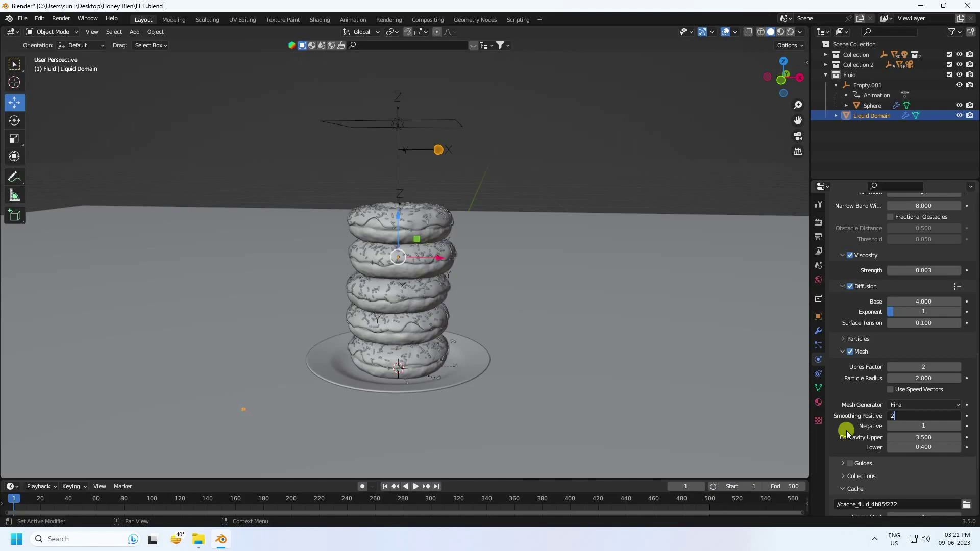
{"action": "key", "text": "Return"}
{"action": "scroll", "coordinate": [842, 428], "scroll_direction": "down", "scroll_amount": 5}
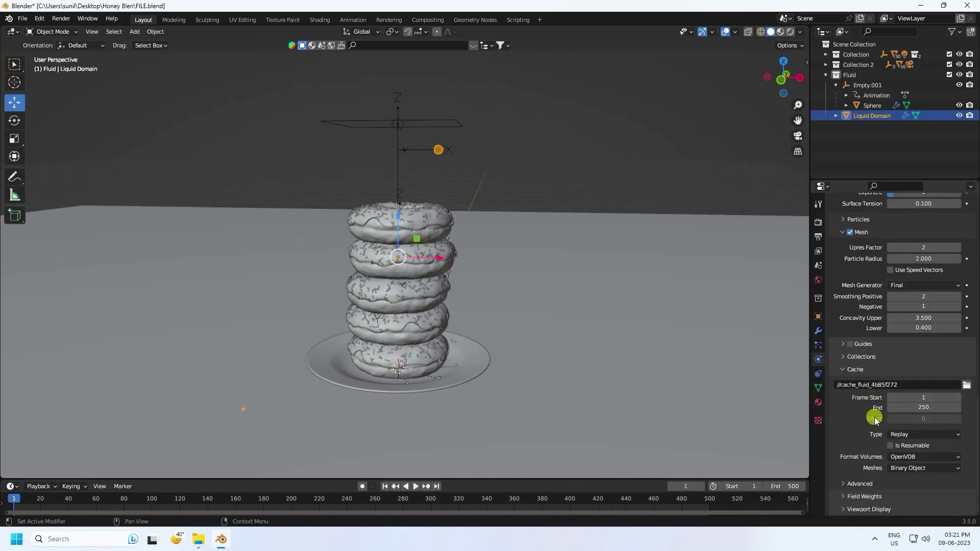
{"action": "left_click", "coordinate": [889, 434]}
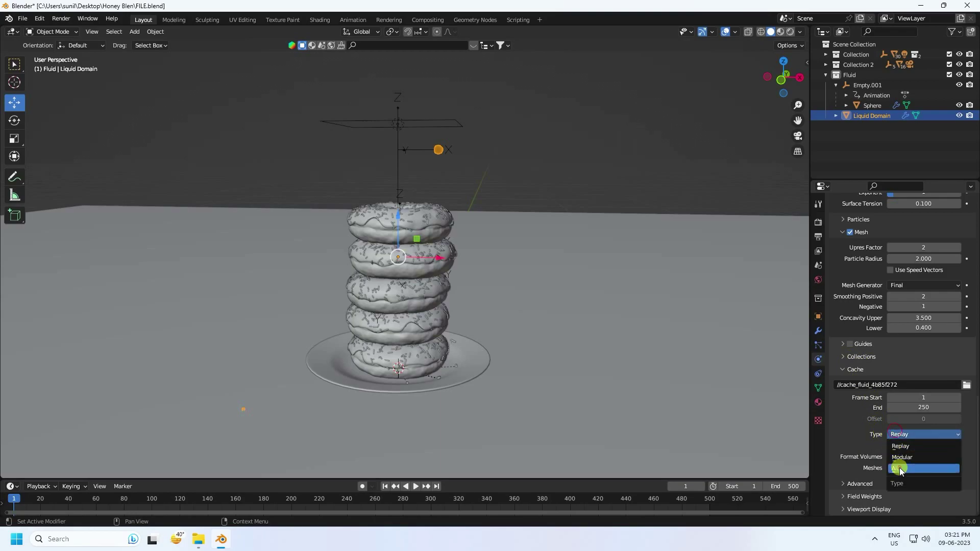
{"action": "left_click", "coordinate": [897, 466]}
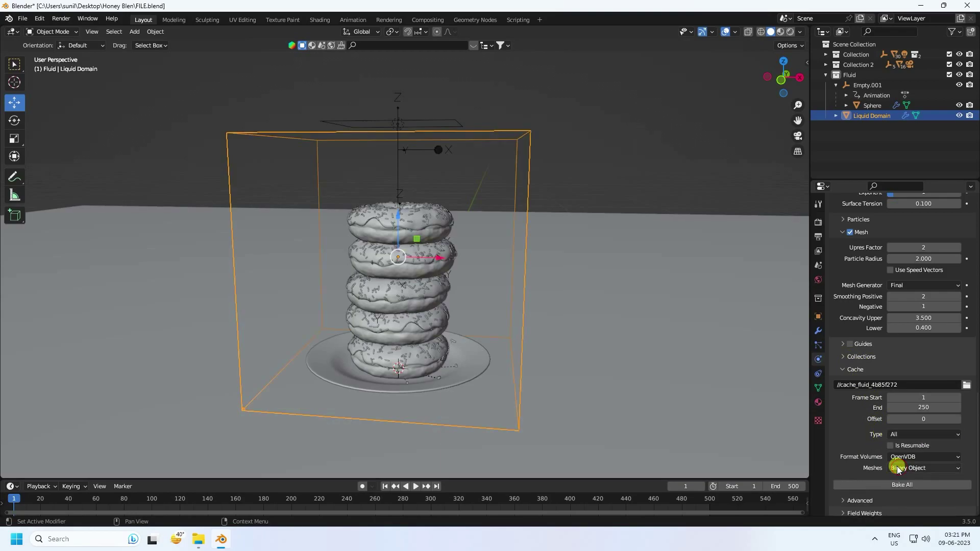
{"action": "left_click", "coordinate": [923, 409]}
{"action": "key", "text": "Return"}
{"action": "scroll", "coordinate": [856, 439], "scroll_direction": "up", "scroll_amount": 20}
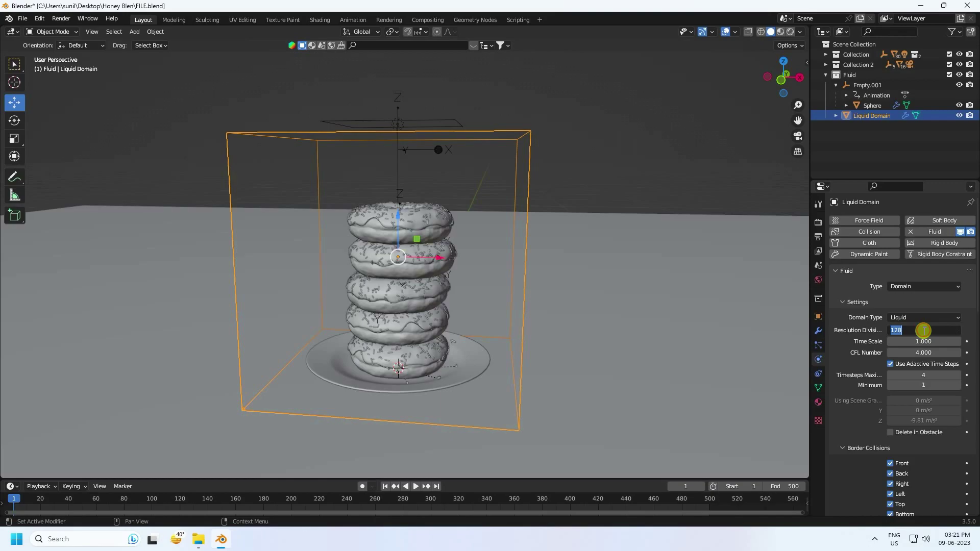
- Drop resolution divisions to 64, set cache end to 250, and start Bake All
{"action": "key", "text": "Return"}
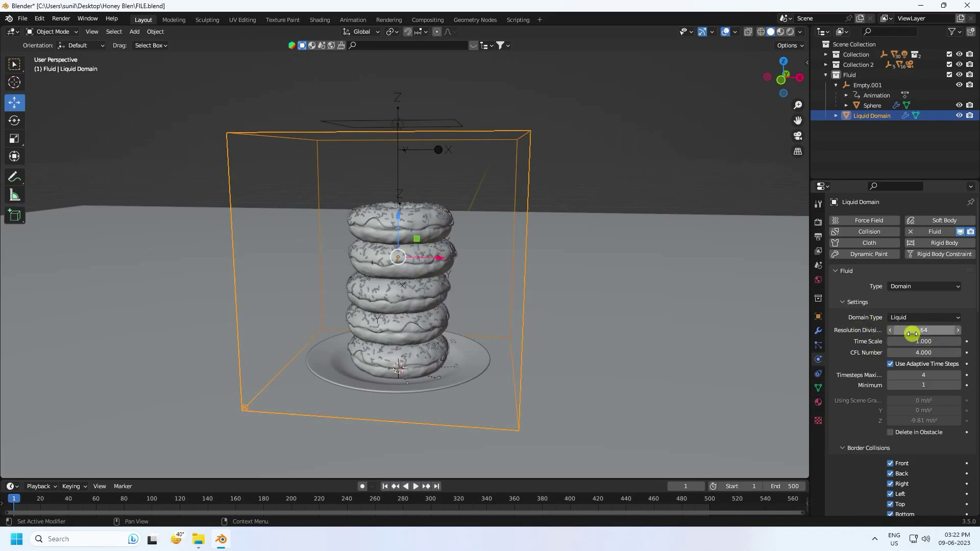
{"action": "scroll", "coordinate": [903, 352], "scroll_direction": "down", "scroll_amount": 20}
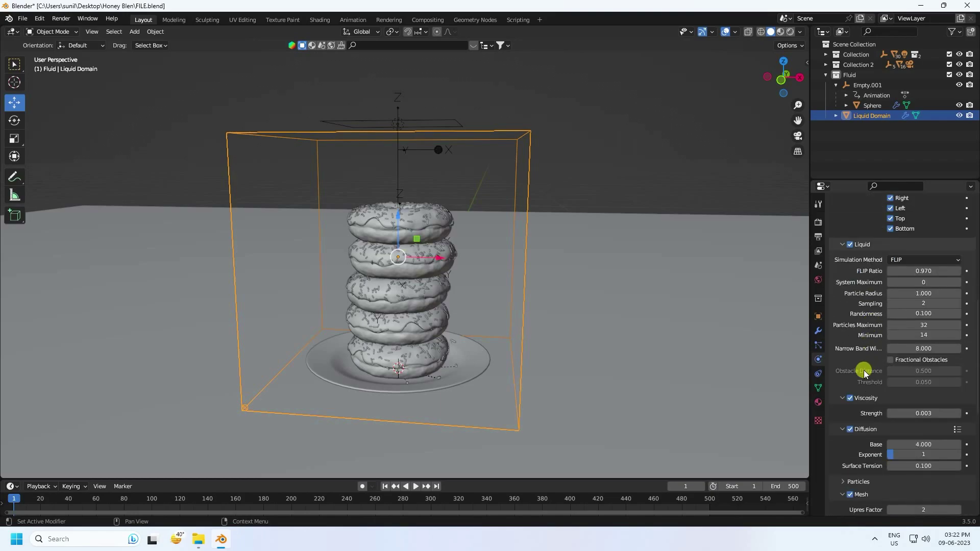
{"action": "scroll", "coordinate": [859, 385], "scroll_direction": "down", "scroll_amount": 5}
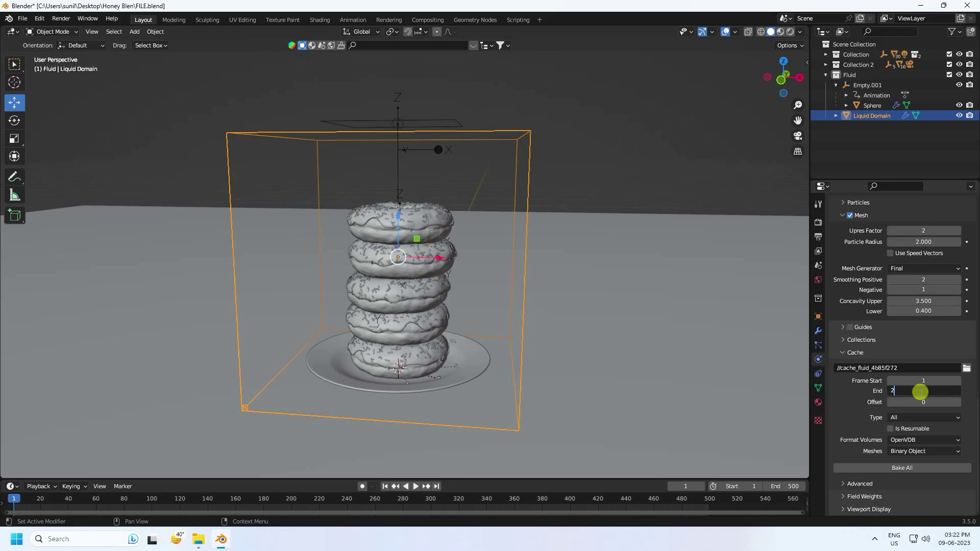
{"action": "key", "text": "Return"}
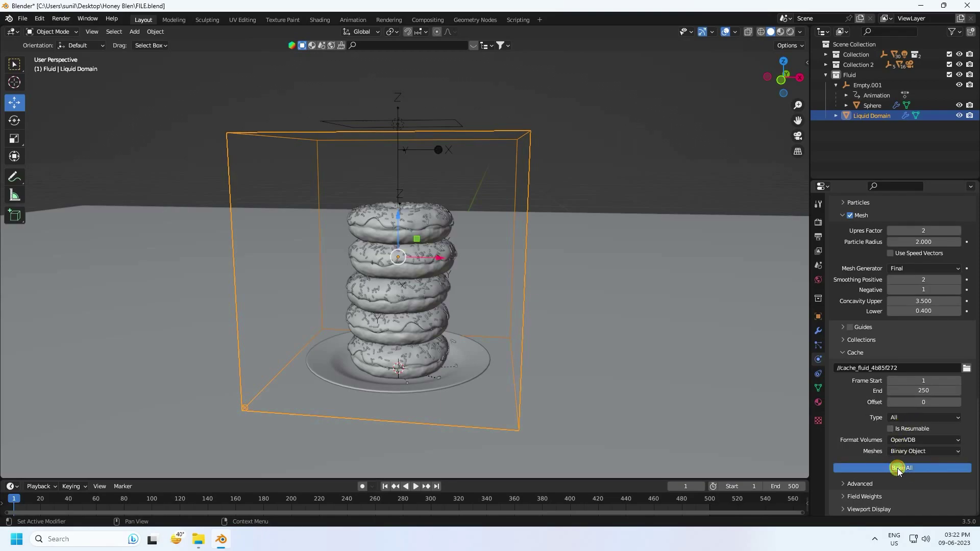
{"action": "left_click", "coordinate": [898, 468]}
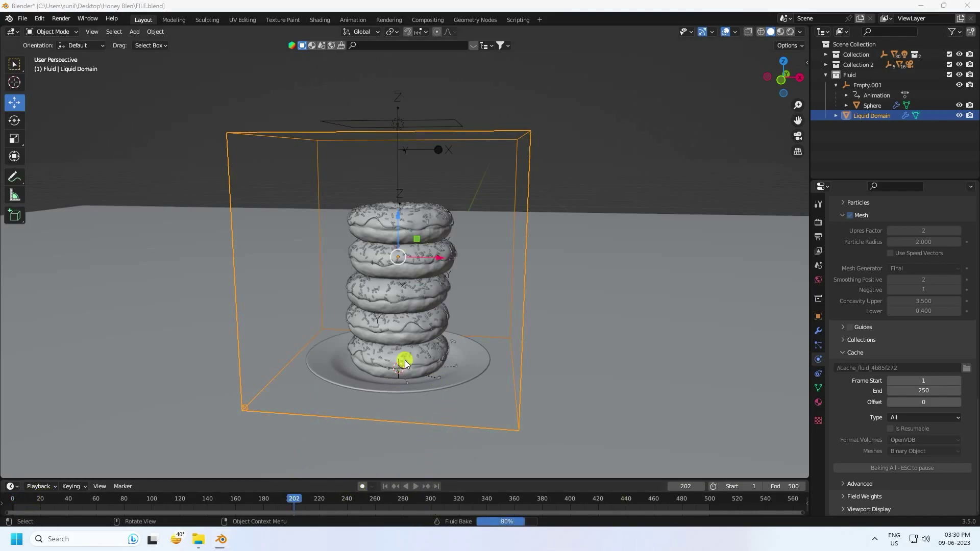
- Cancel the bake at frame 203 and replay the cached liquid from frame 1
{"action": "key", "text": "Escape"}
{"action": "left_click", "coordinate": [500, 198]}
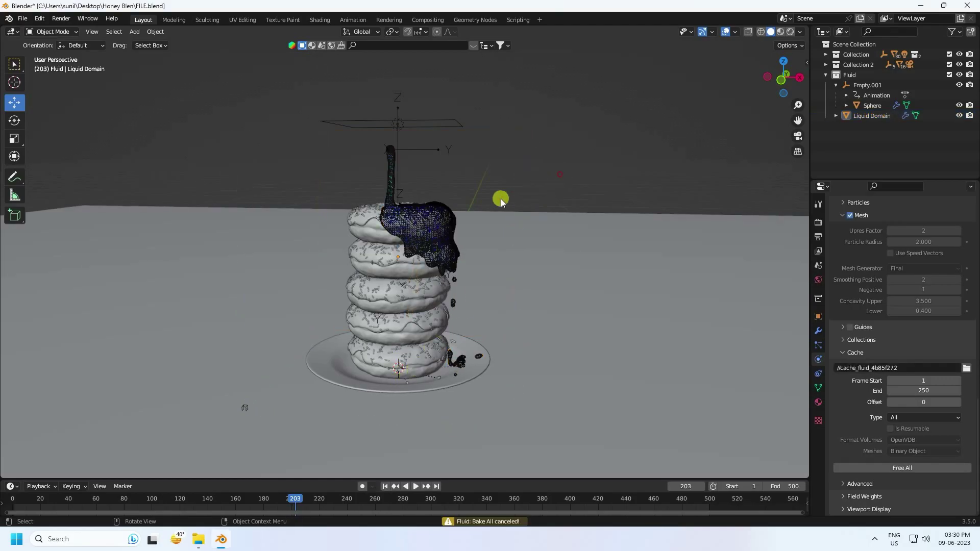
{"action": "scroll", "coordinate": [462, 208], "scroll_direction": "up", "scroll_amount": 6}
{"action": "middle_click_drag", "start_coordinate": [466, 221], "coordinate": [442, 284]}
{"action": "scroll", "coordinate": [455, 234], "scroll_direction": "down", "scroll_amount": 4}
{"action": "middle_click_drag", "start_coordinate": [455, 234], "coordinate": [455, 252]}
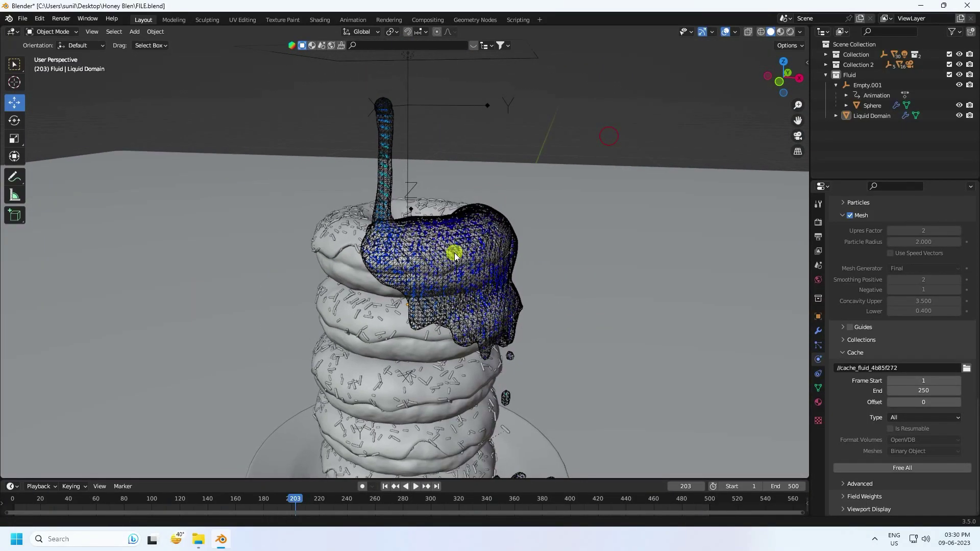
{"action": "left_click", "coordinate": [382, 486]}
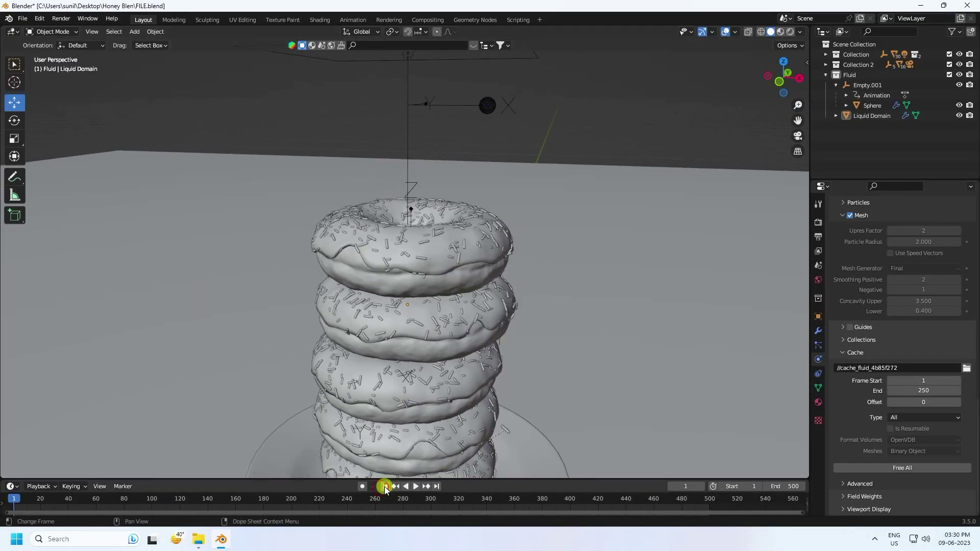
{"action": "left_click", "coordinate": [416, 486]}
{"action": "scroll", "coordinate": [528, 186], "scroll_direction": "up", "scroll_amount": 3}
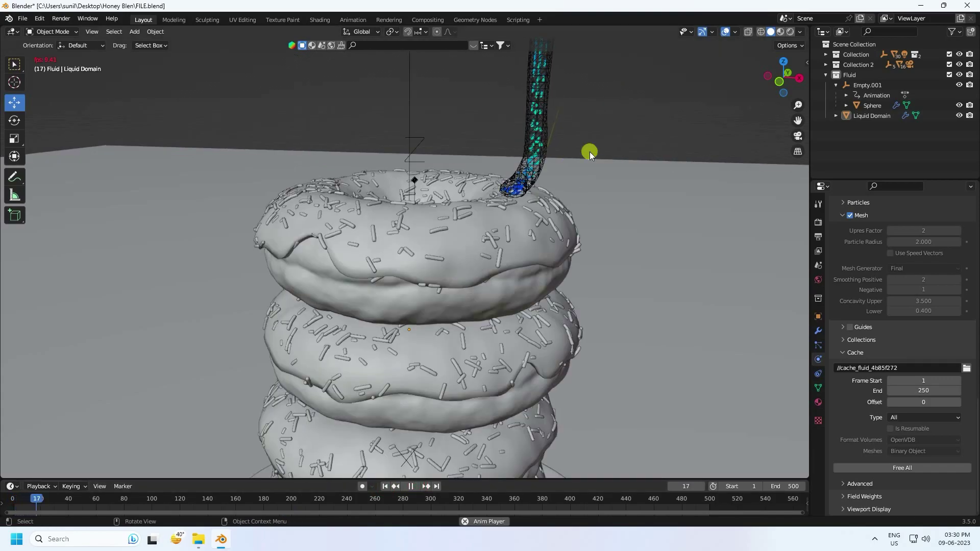
- Pause at frame 50 and set the Liquid Domain's Viewport Display to Solid
{"action": "left_click", "coordinate": [411, 486]}
{"action": "left_click", "coordinate": [871, 116]}
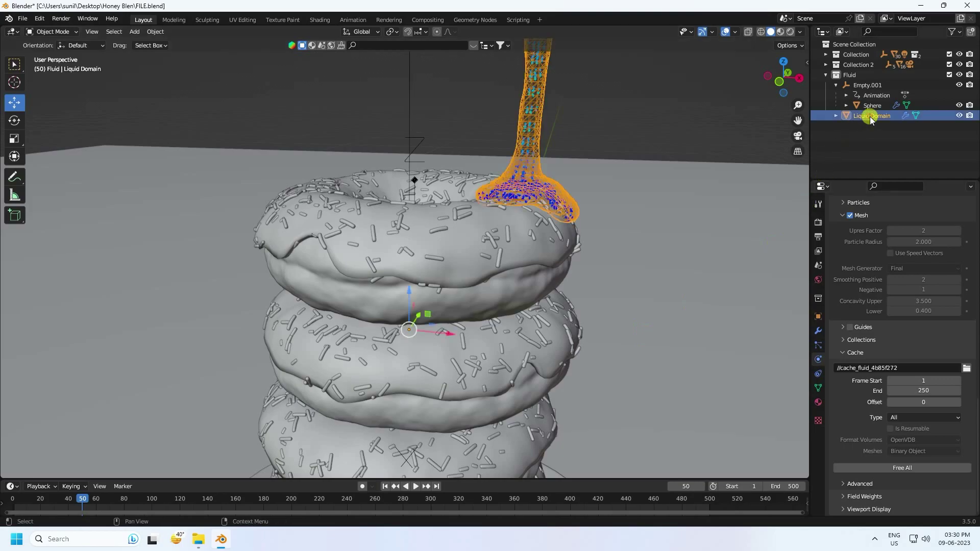
{"action": "left_click", "coordinate": [818, 320]}
{"action": "left_click", "coordinate": [903, 422]}
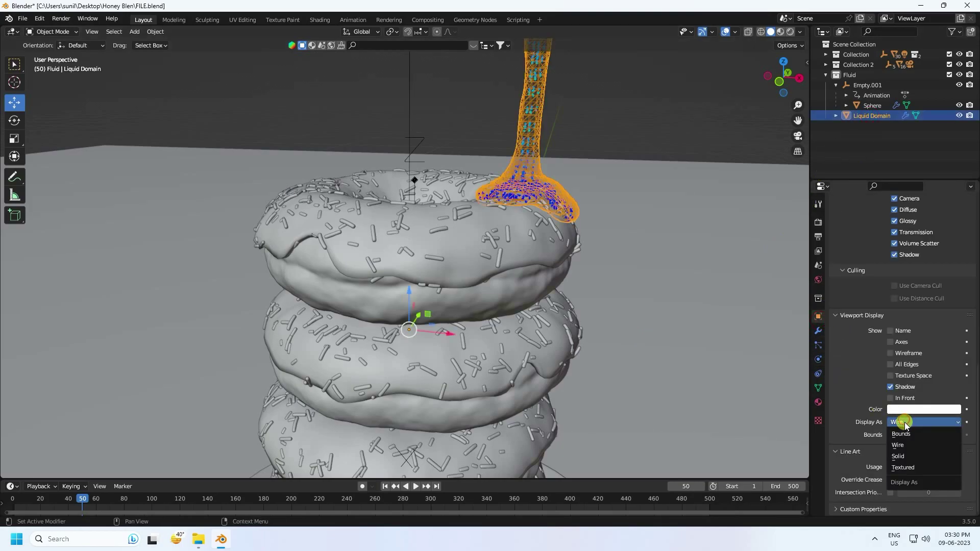
{"action": "left_click", "coordinate": [899, 456]}
- Apply Shade Smooth to the liquid mesh
{"action": "left_click", "coordinate": [604, 103]}
{"action": "middle_click_drag", "start_coordinate": [604, 103], "coordinate": [503, 249]}
{"action": "left_click", "coordinate": [486, 152]}
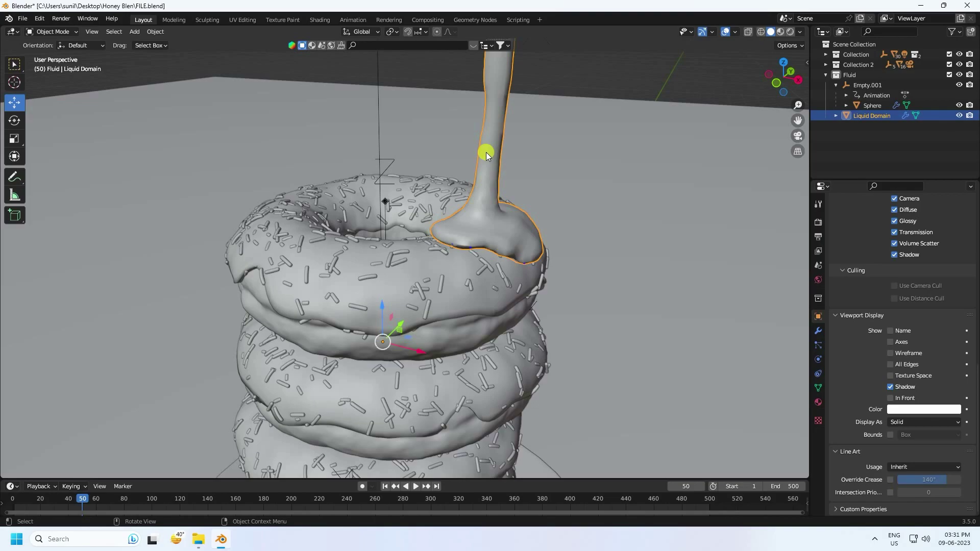
{"action": "right_click", "coordinate": [486, 152]}
{"action": "left_click", "coordinate": [449, 153]}
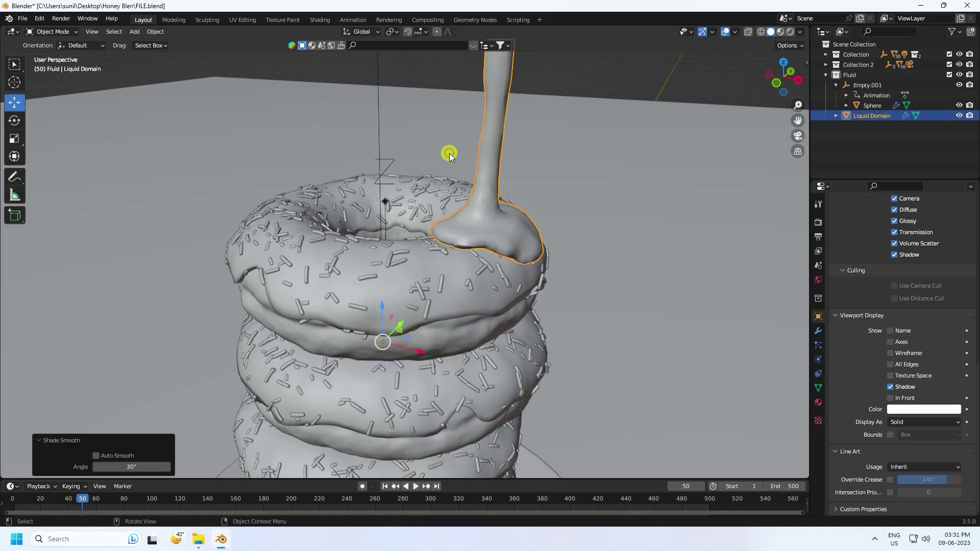
{"action": "middle_click_drag", "start_coordinate": [497, 225], "coordinate": [494, 231]}
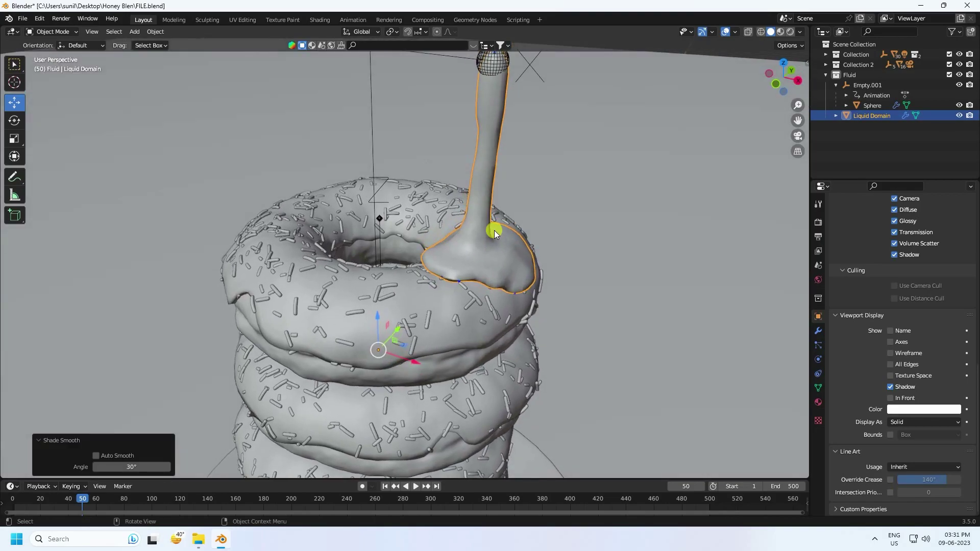
- Add a Smooth modifier to the Liquid Domain with Factor 2.000 and Repeat 3
{"action": "left_click", "coordinate": [817, 331]}
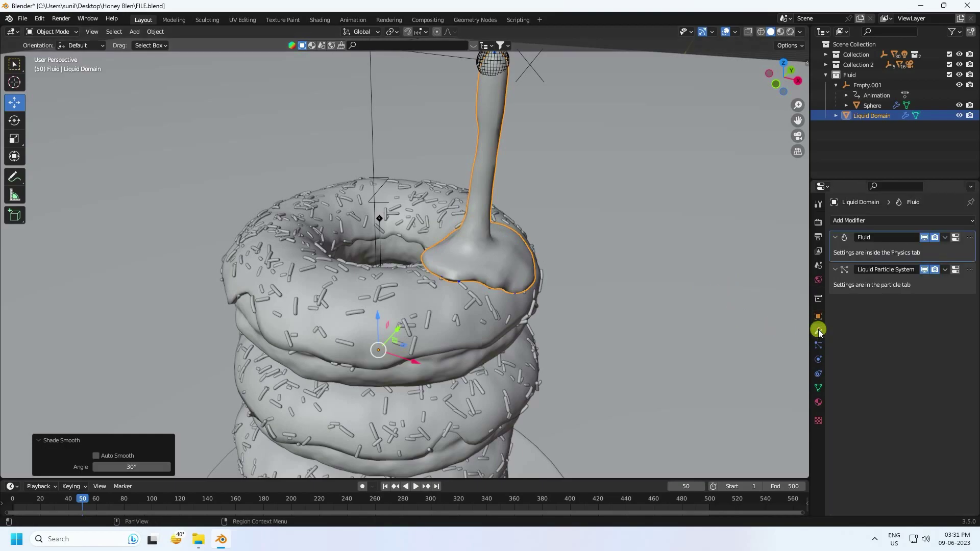
{"action": "left_click", "coordinate": [874, 222]}
{"action": "left_click", "coordinate": [854, 363]}
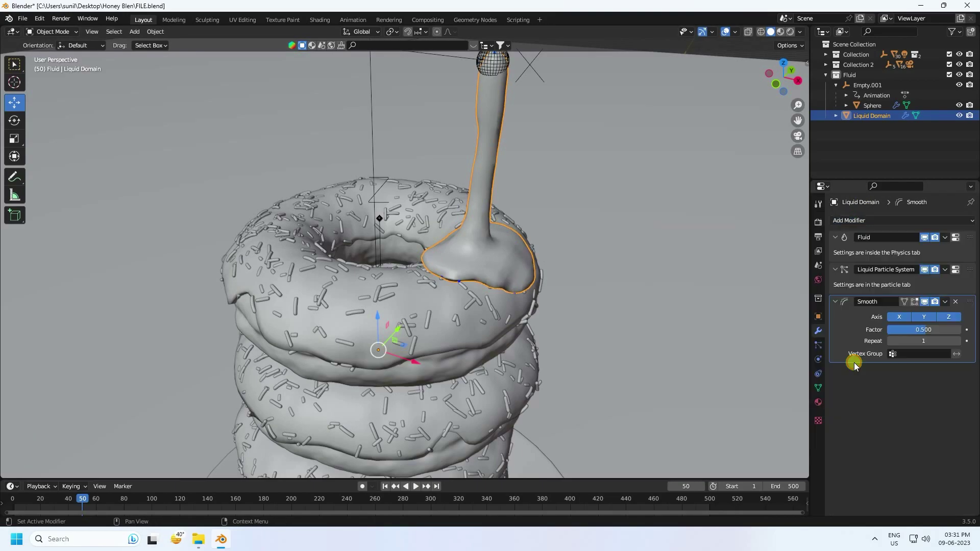
{"action": "left_click", "coordinate": [926, 331]}
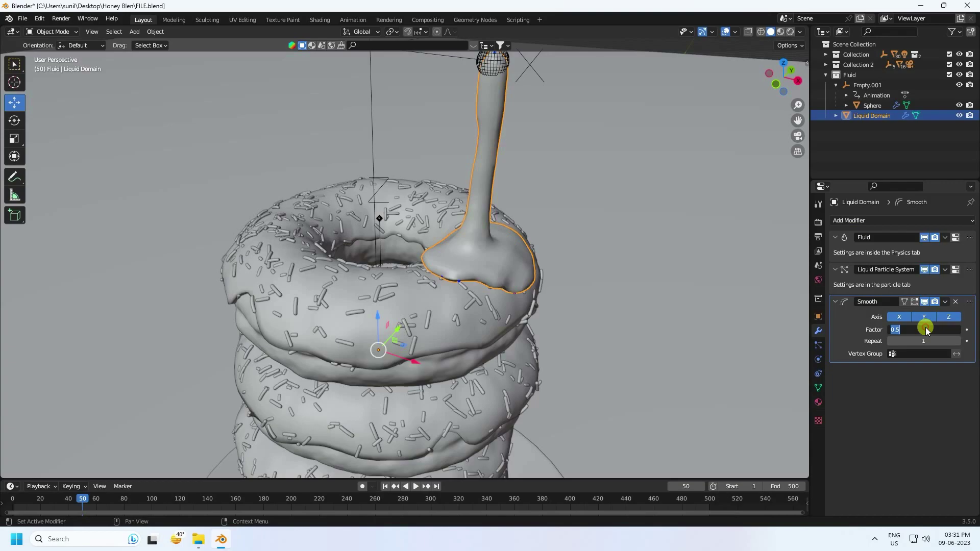
{"action": "key", "text": "Return"}
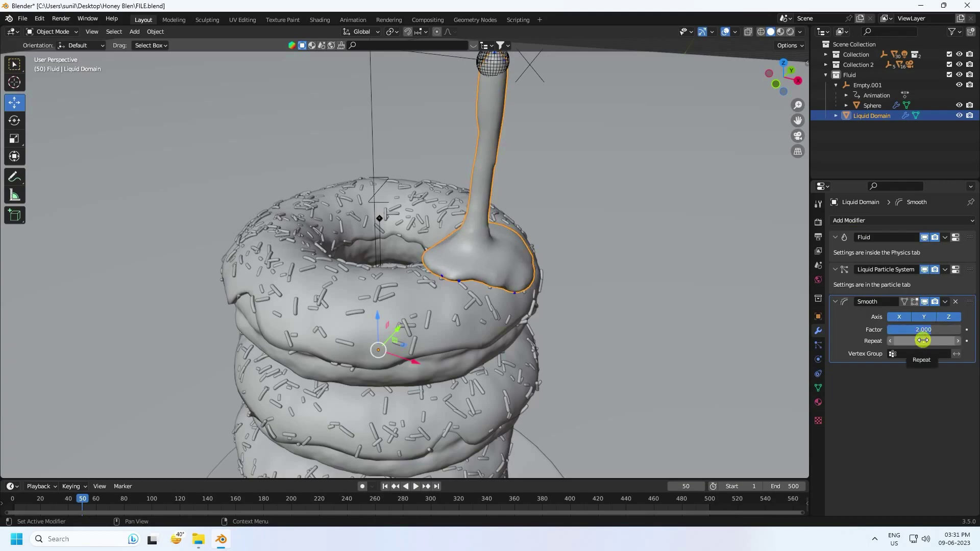
{"action": "left_click", "coordinate": [923, 341]}
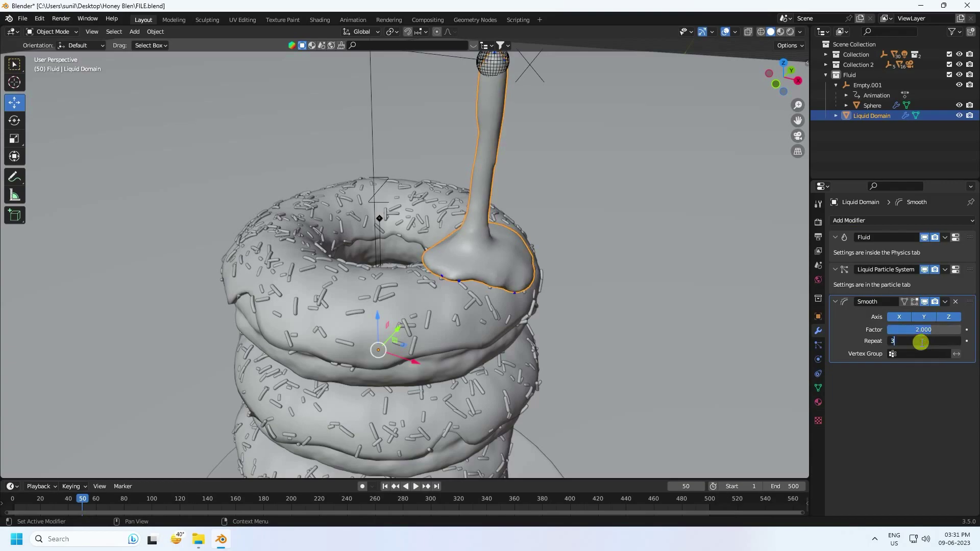
{"action": "type", "text": "3"}
{"action": "key", "text": "Return"}
{"action": "middle_click_drag", "start_coordinate": [522, 266], "coordinate": [483, 353]}
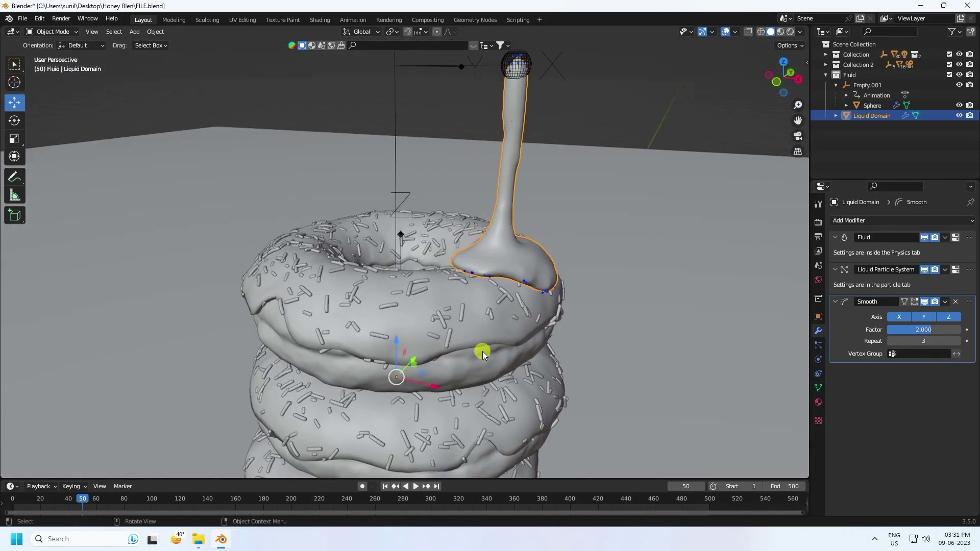
- Play the simulation from frame 1 in camera view (Numpad 0), stopping at frame 104
{"action": "left_click", "coordinate": [386, 487]}
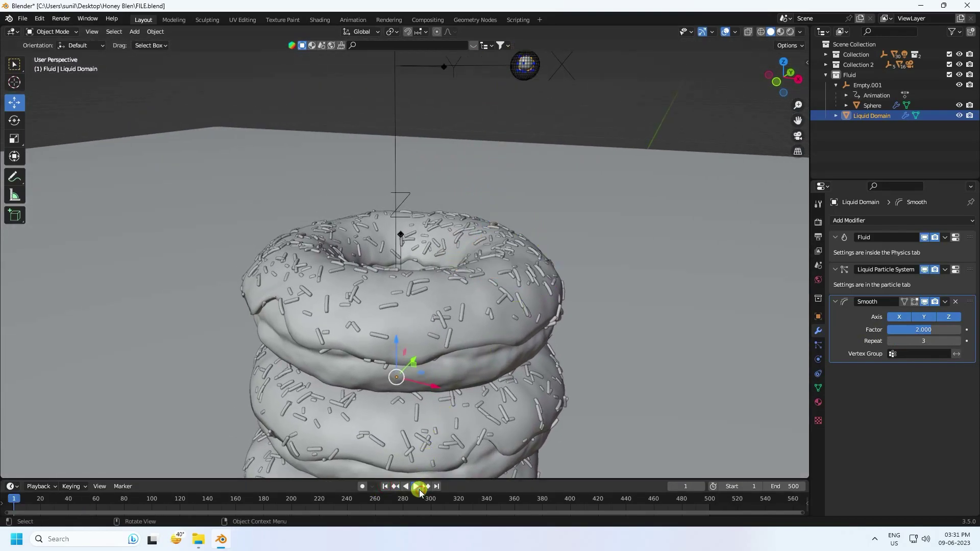
{"action": "left_click", "coordinate": [417, 487]}
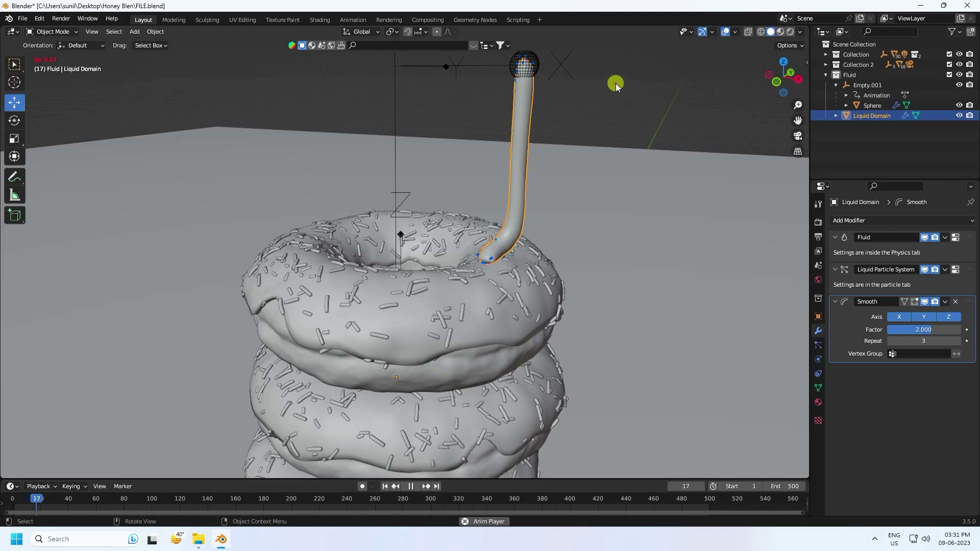
{"action": "scroll", "coordinate": [510, 255], "scroll_direction": "down", "scroll_amount": 4}
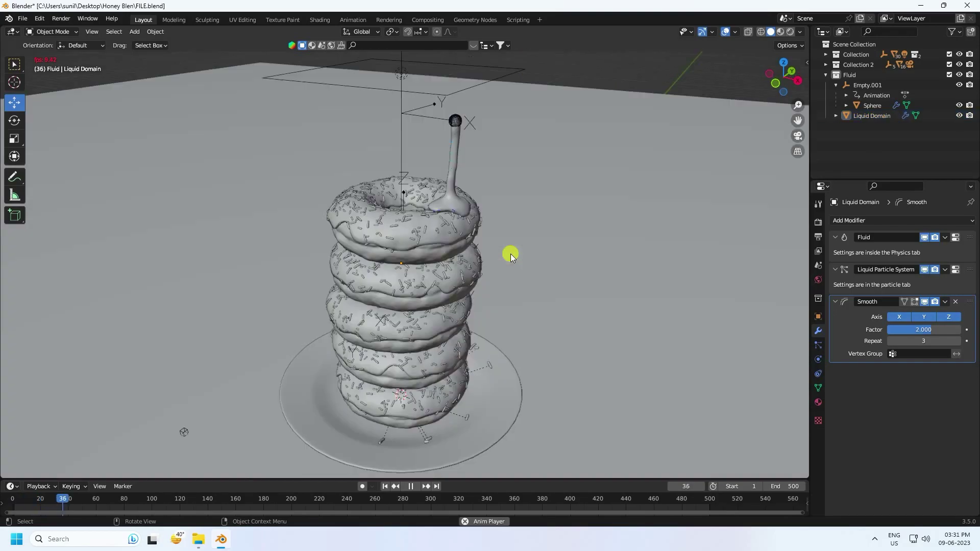
{"action": "key", "text": "KP_0"}
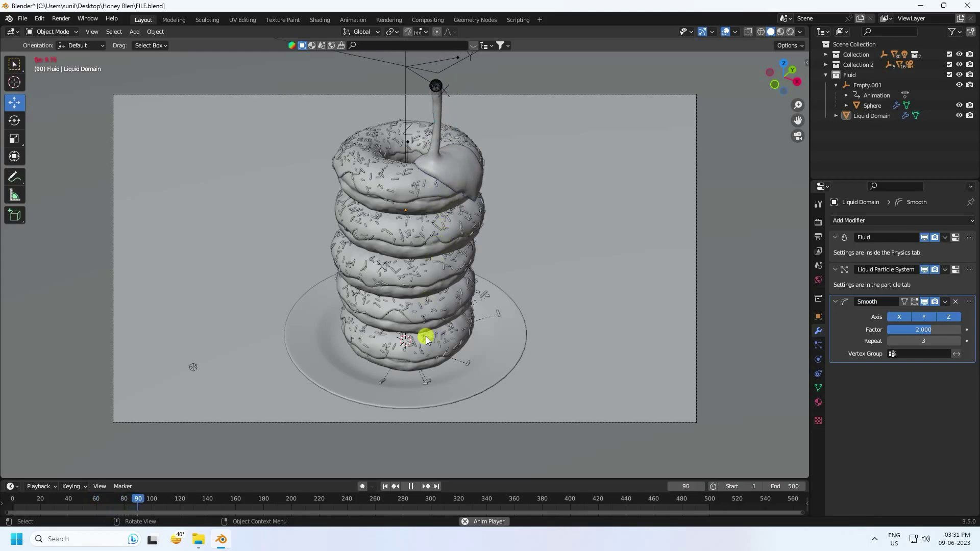
{"action": "left_click", "coordinate": [411, 486]}
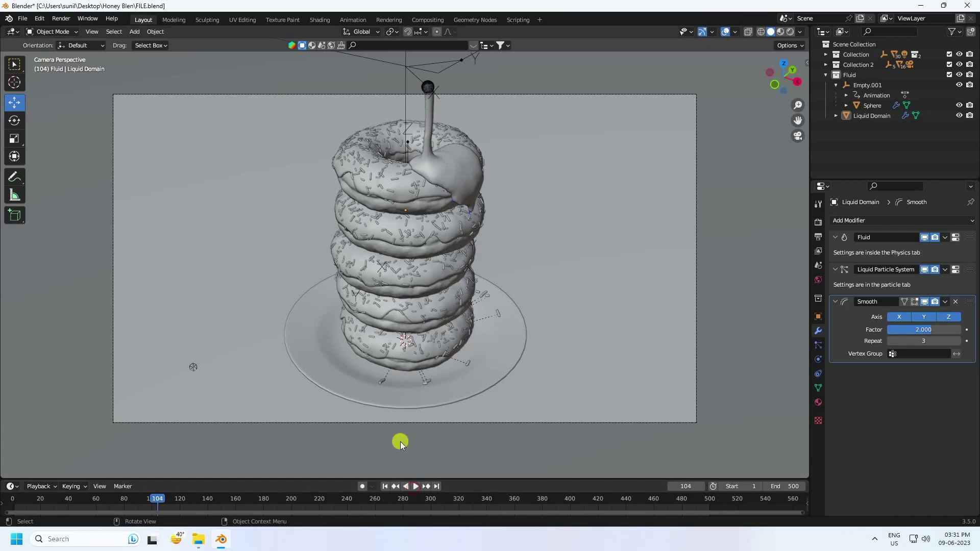
- Drop the BlenderKit honey-drip material onto the liquid stream and view it in Material Preview
{"action": "left_click", "coordinate": [312, 45]}
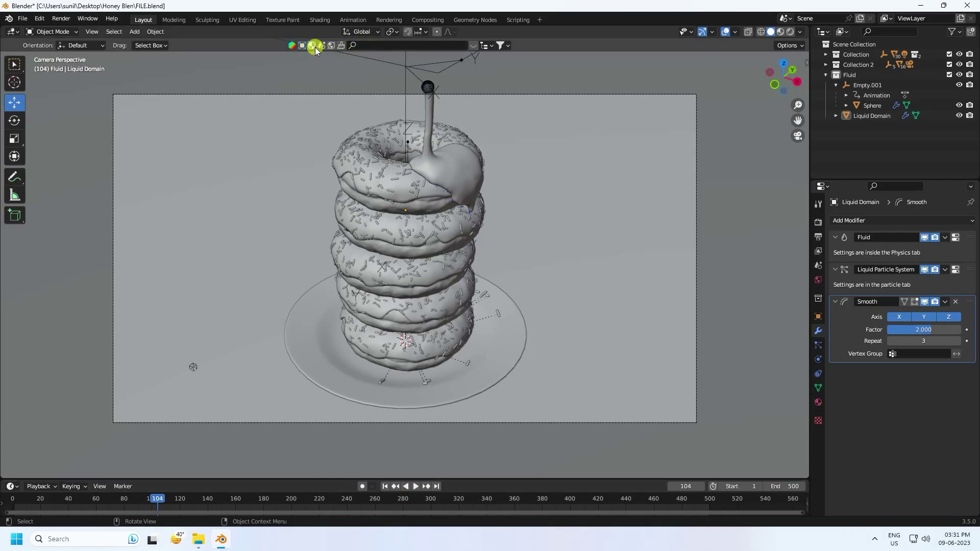
{"action": "left_click", "coordinate": [367, 45]}
{"action": "type", "text": "hd"}
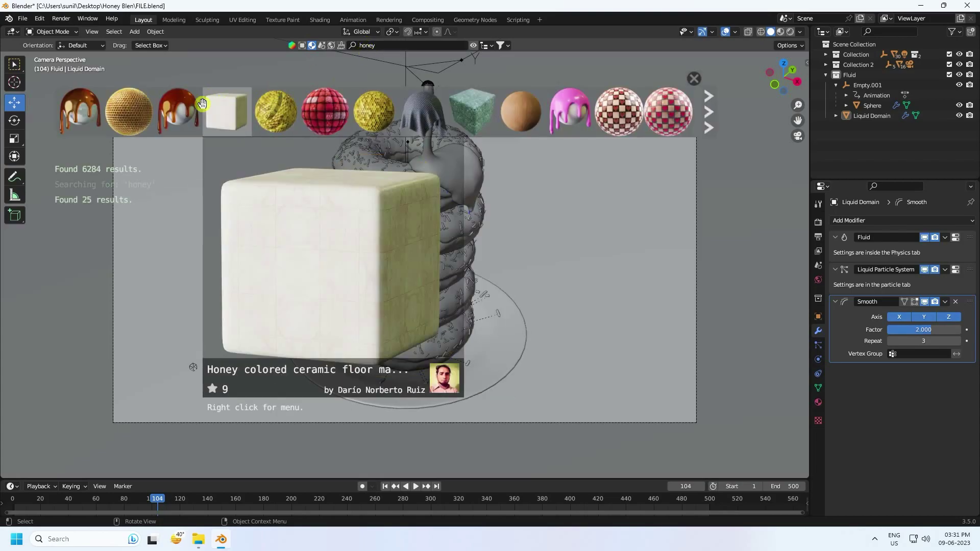
{"action": "left_click_drag", "start_coordinate": [81, 112], "coordinate": [434, 156]}
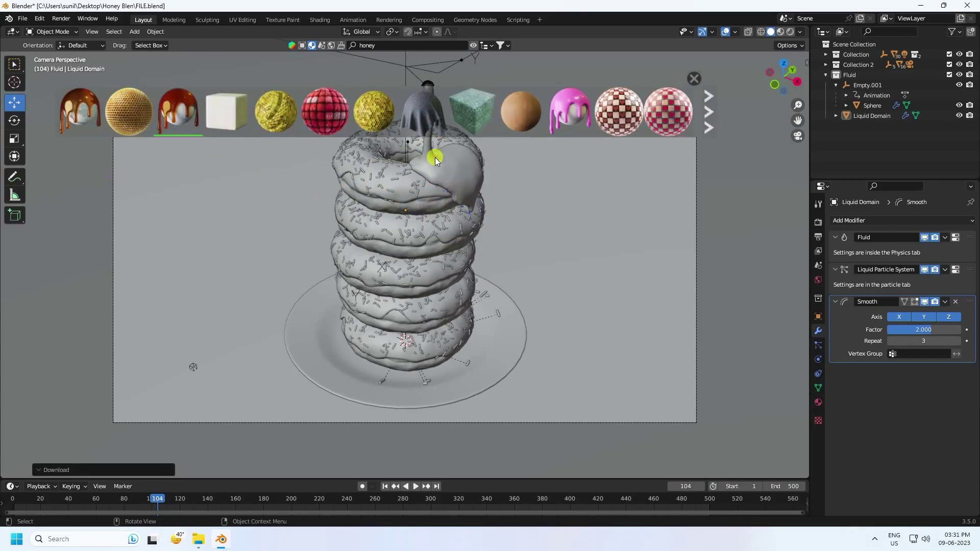
{"action": "left_click", "coordinate": [779, 33]}
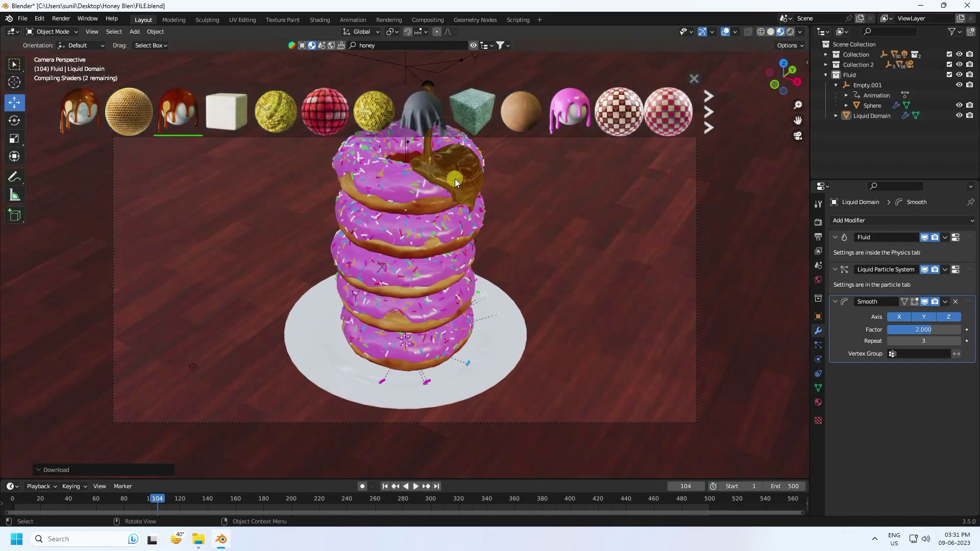
{"action": "left_click", "coordinate": [694, 79]}
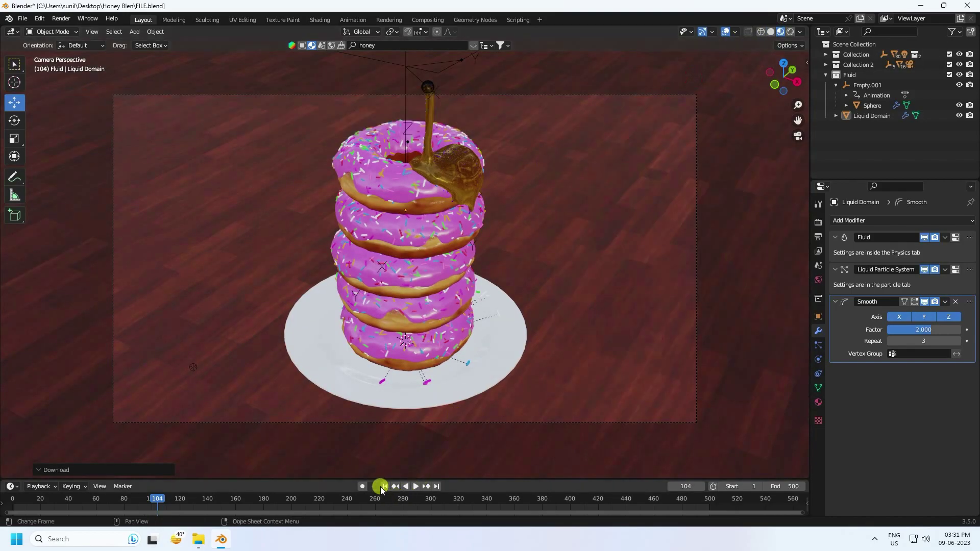
- Replay the honey pour from frame 1 and stop at frame 144 with Liquid Domain selected
{"action": "left_click", "coordinate": [385, 487]}
{"action": "left_click", "coordinate": [416, 486]}
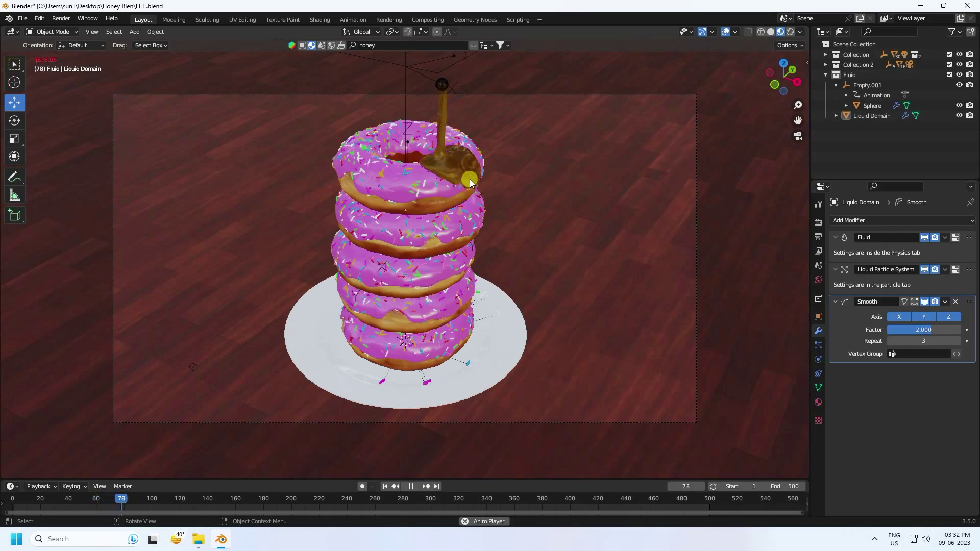
{"action": "left_click", "coordinate": [873, 126]}
{"action": "left_click", "coordinate": [817, 363]}
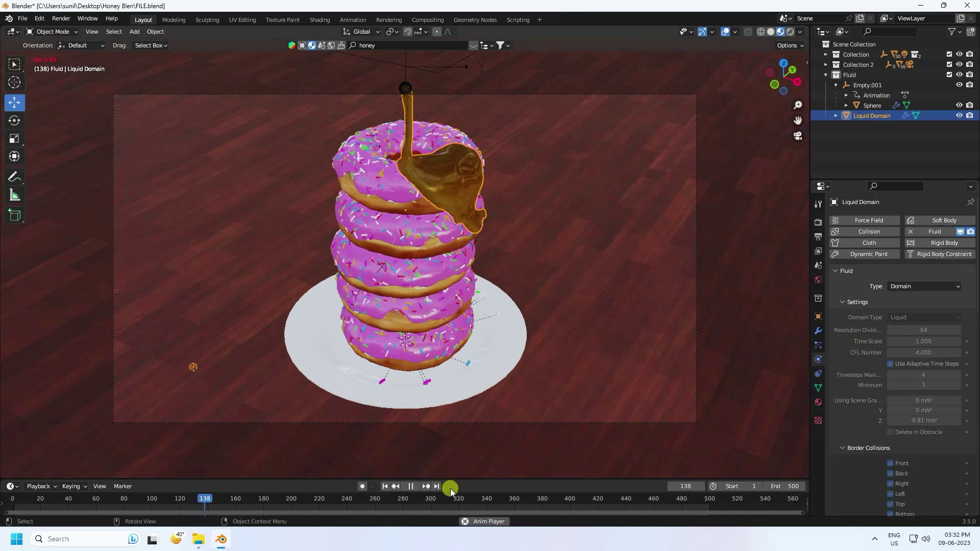
{"action": "left_click", "coordinate": [411, 486]}
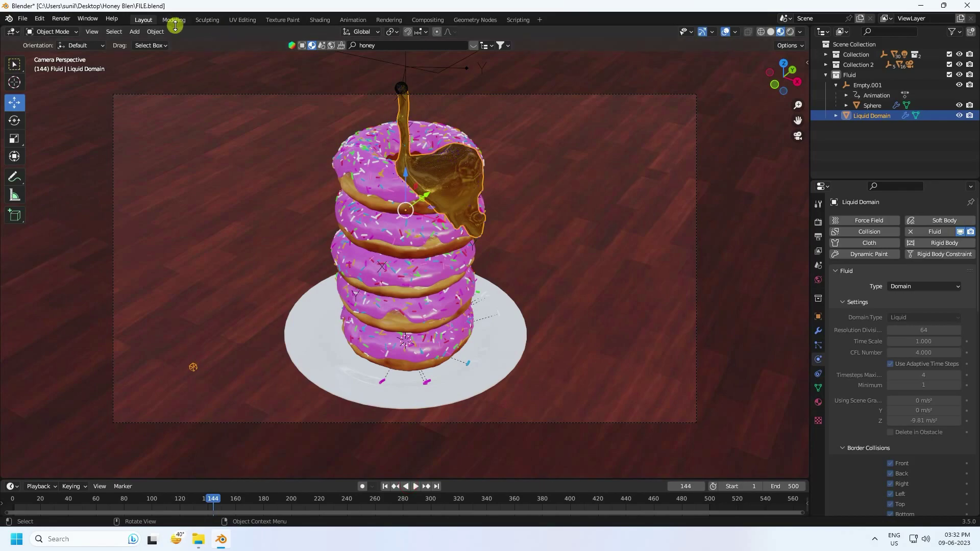
- Review the World and Cycles Render properties settings
{"action": "left_click", "coordinate": [818, 280]}
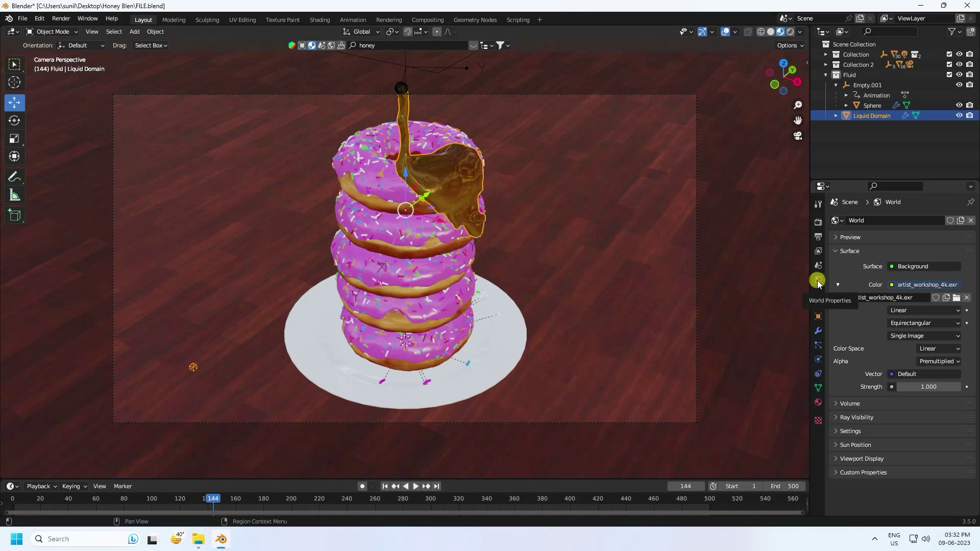
{"action": "left_click", "coordinate": [818, 222]}
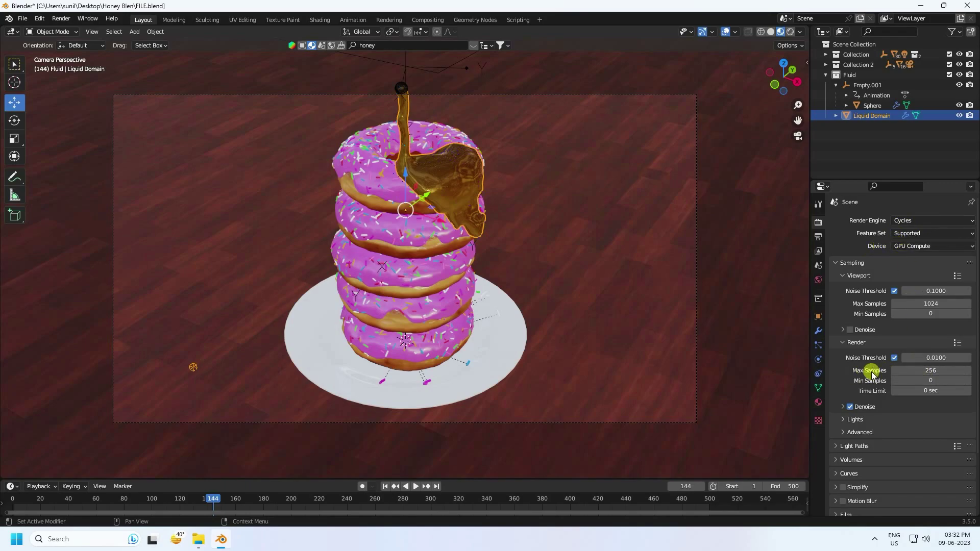
{"action": "left_click", "coordinate": [63, 21]}
- Render frame 144 with Render Image and close the render window when finished
{"action": "left_click", "coordinate": [66, 30]}
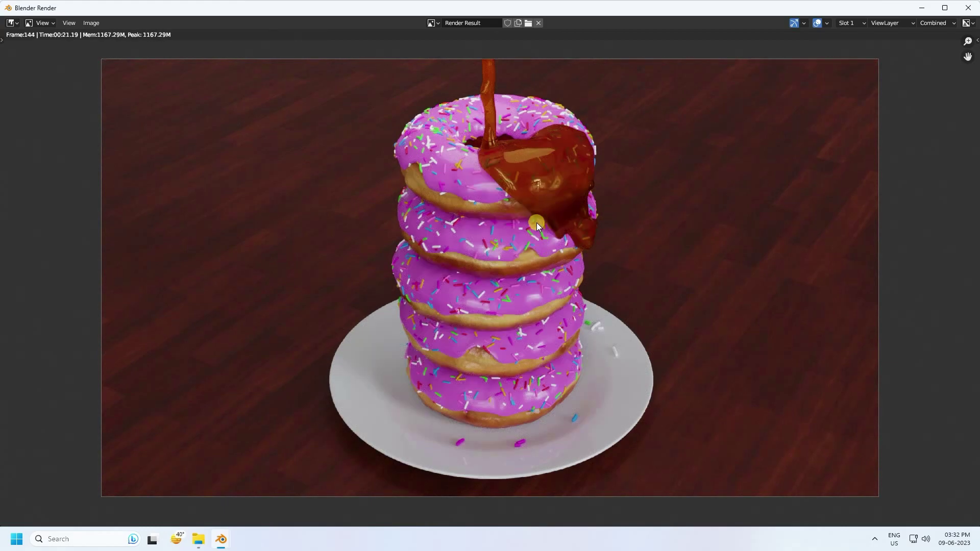
{"action": "left_click", "coordinate": [968, 7]}
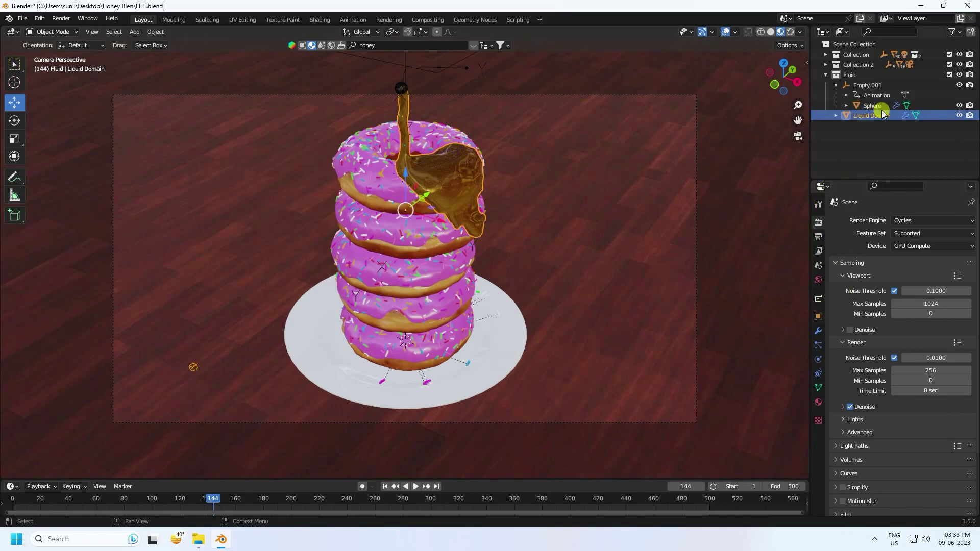
- Free the existing fluid bake and set domain Resolution Divisions to 128
{"action": "left_click", "coordinate": [818, 359]}
{"action": "scroll", "coordinate": [864, 378], "scroll_direction": "down", "scroll_amount": 8}
{"action": "scroll", "coordinate": [865, 378], "scroll_direction": "down", "scroll_amount": 12}
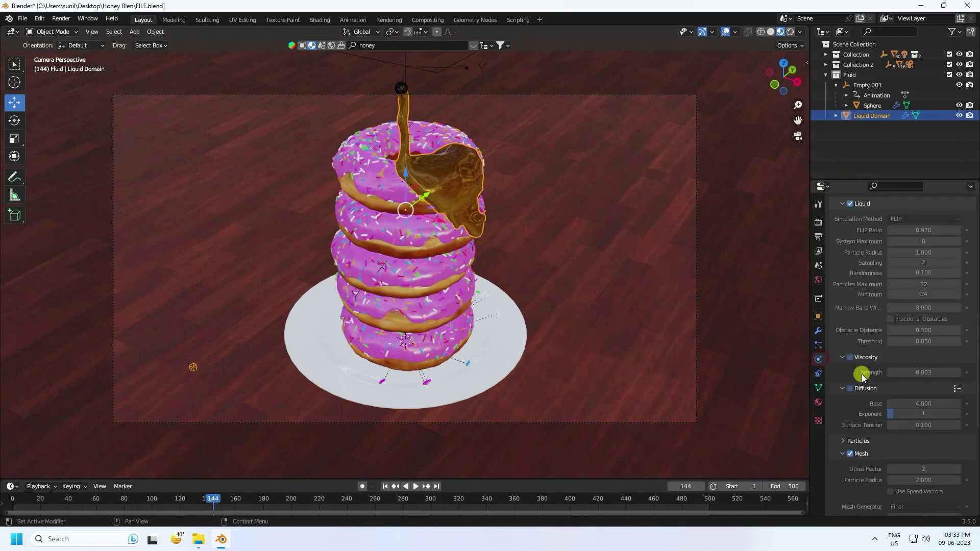
{"action": "left_click", "coordinate": [898, 468]}
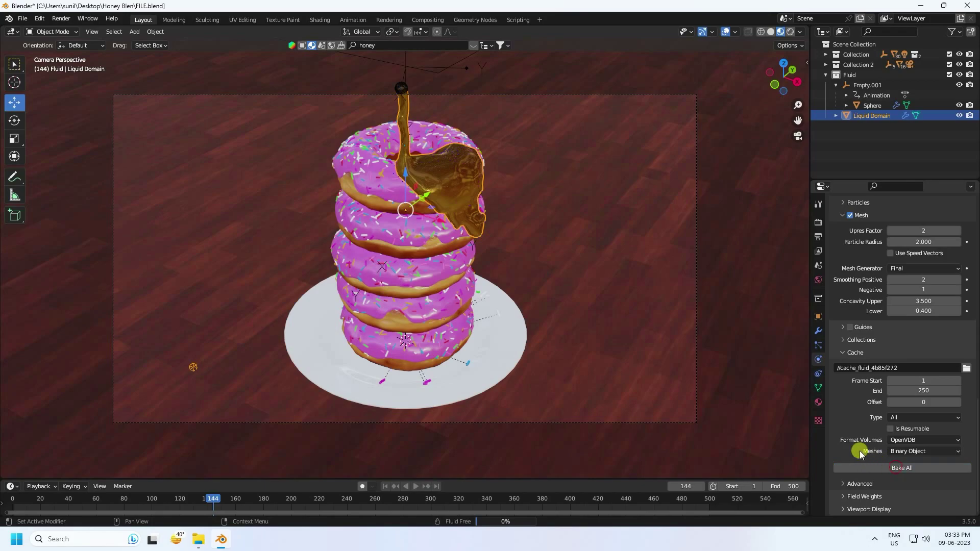
{"action": "scroll", "coordinate": [863, 434], "scroll_direction": "up", "scroll_amount": 10}
{"action": "scroll", "coordinate": [872, 406], "scroll_direction": "up", "scroll_amount": 8}
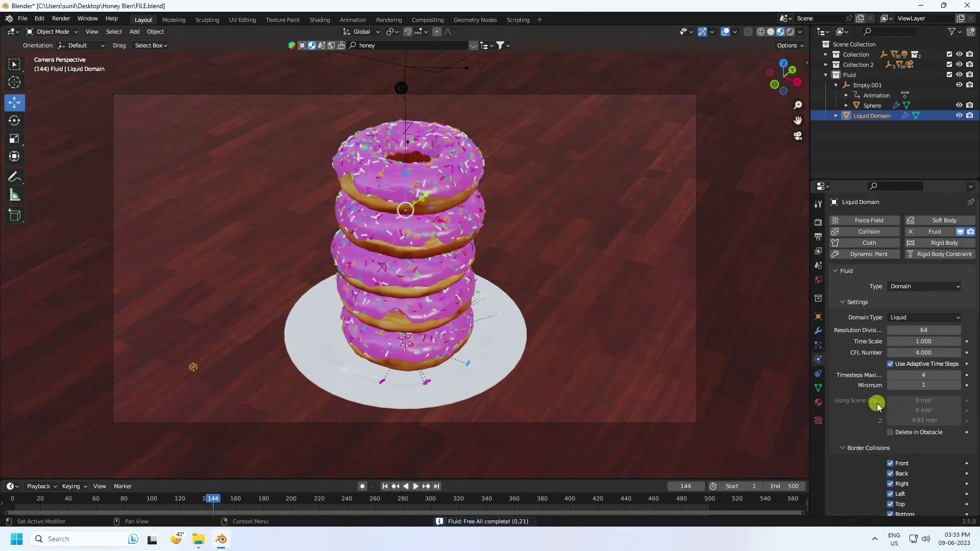
{"action": "double_click", "coordinate": [920, 330]}
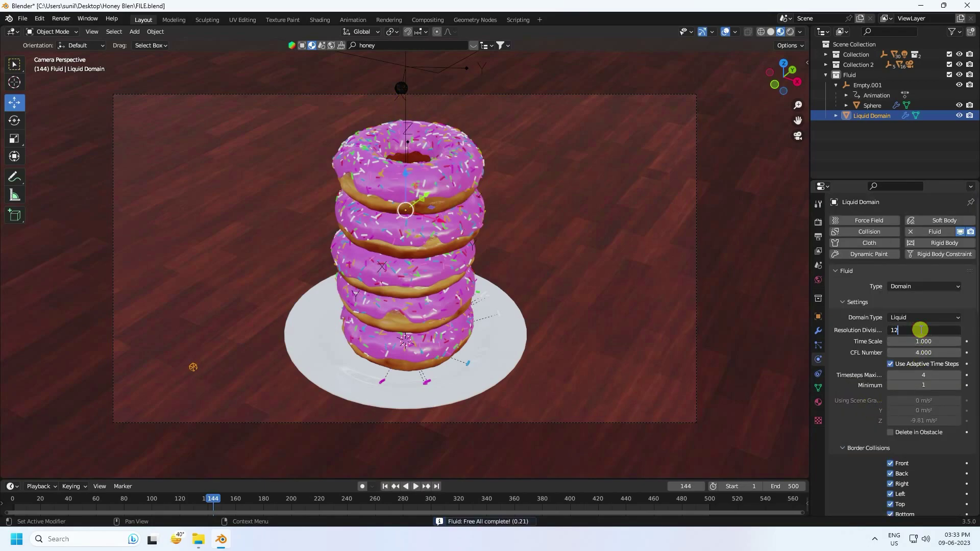
{"action": "key", "text": "Return"}
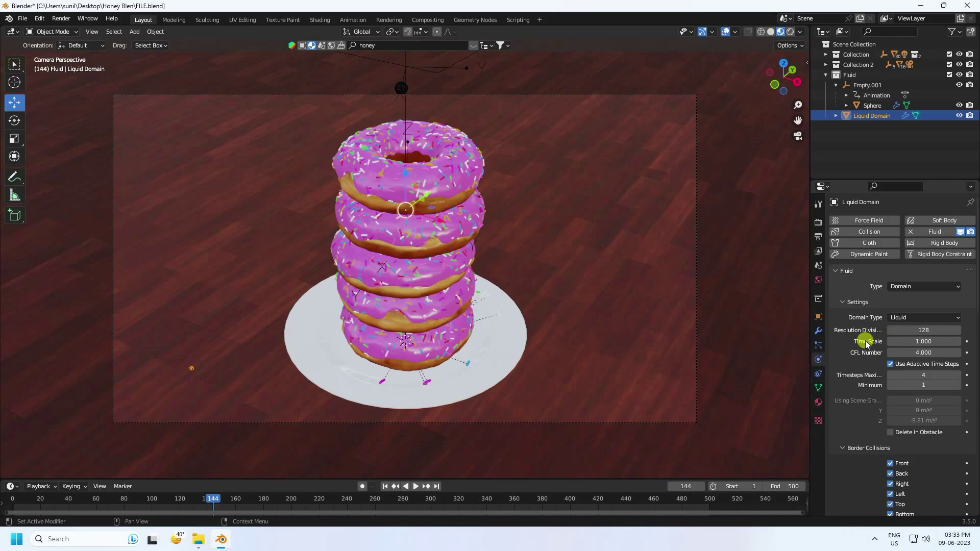
- Set liquid Sampling to 4, Minimum to 16, and Viscosity Strength to 0.004
{"action": "scroll", "coordinate": [866, 341], "scroll_direction": "down", "scroll_amount": 12}
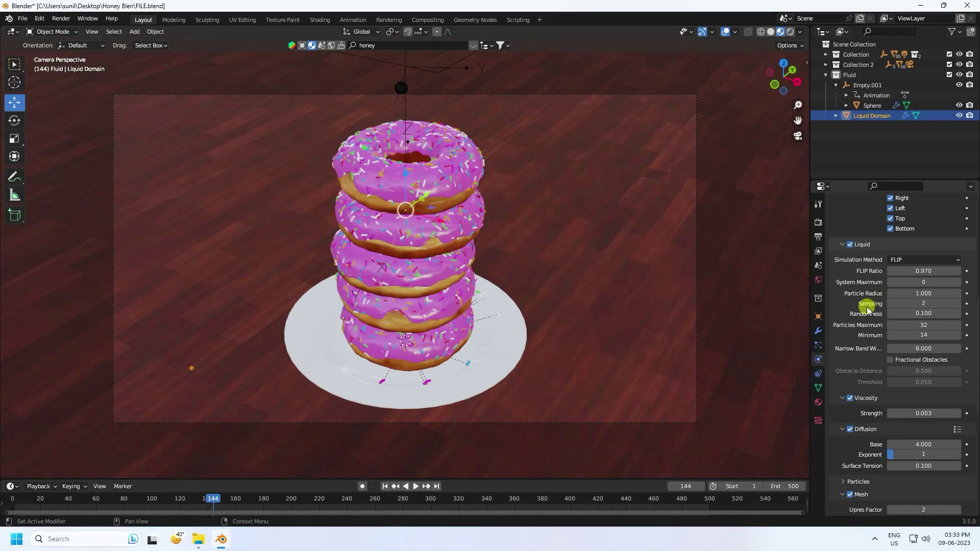
{"action": "left_click", "coordinate": [960, 304]}
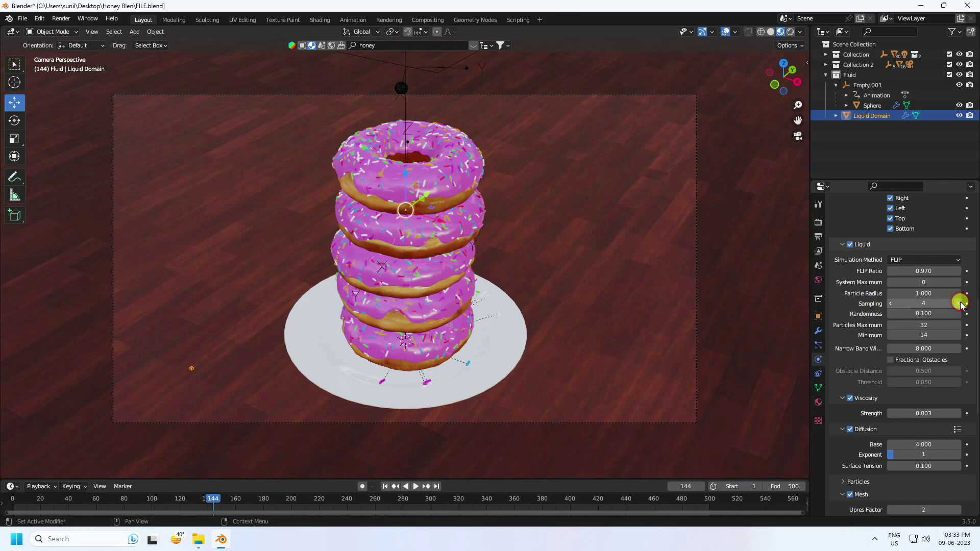
{"action": "left_click", "coordinate": [961, 304]}
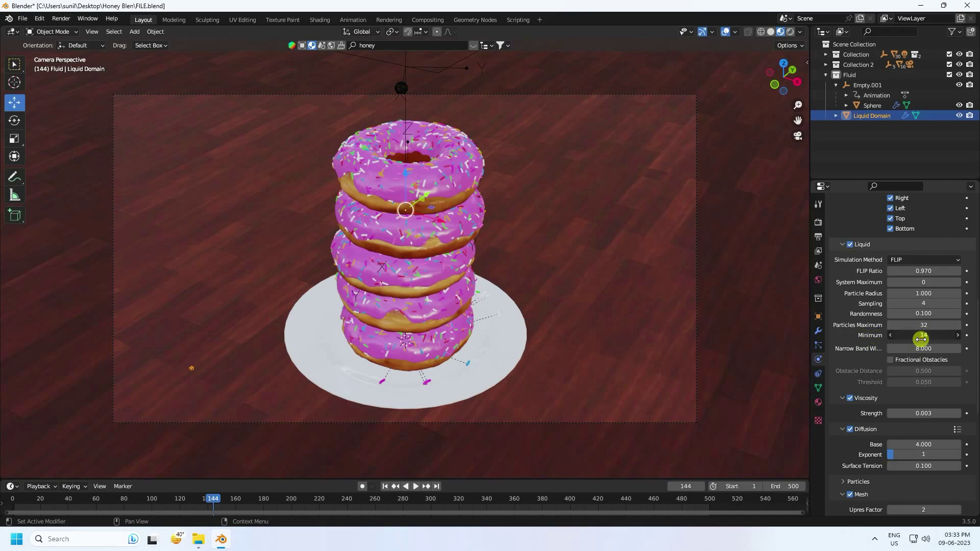
{"action": "key", "text": "Return"}
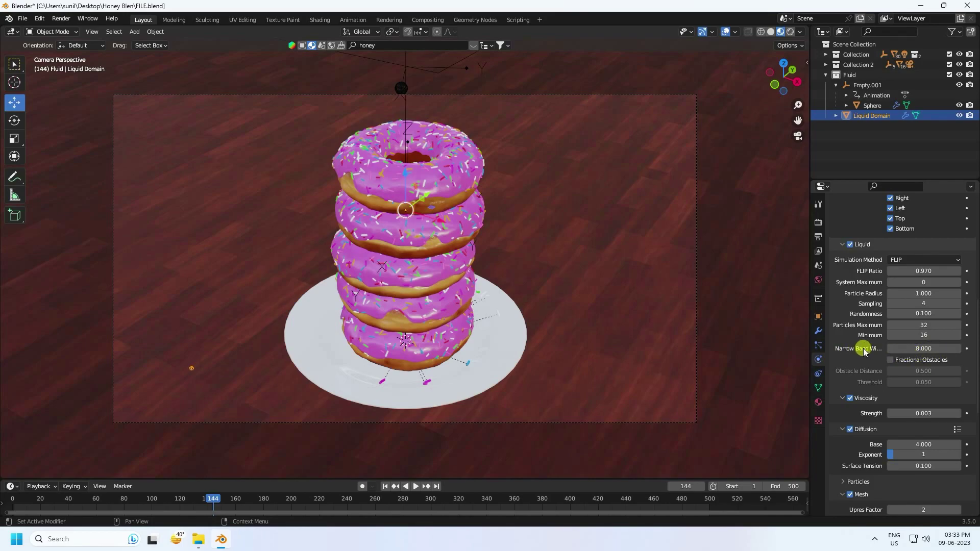
{"action": "scroll", "coordinate": [865, 370], "scroll_direction": "down", "scroll_amount": 5}
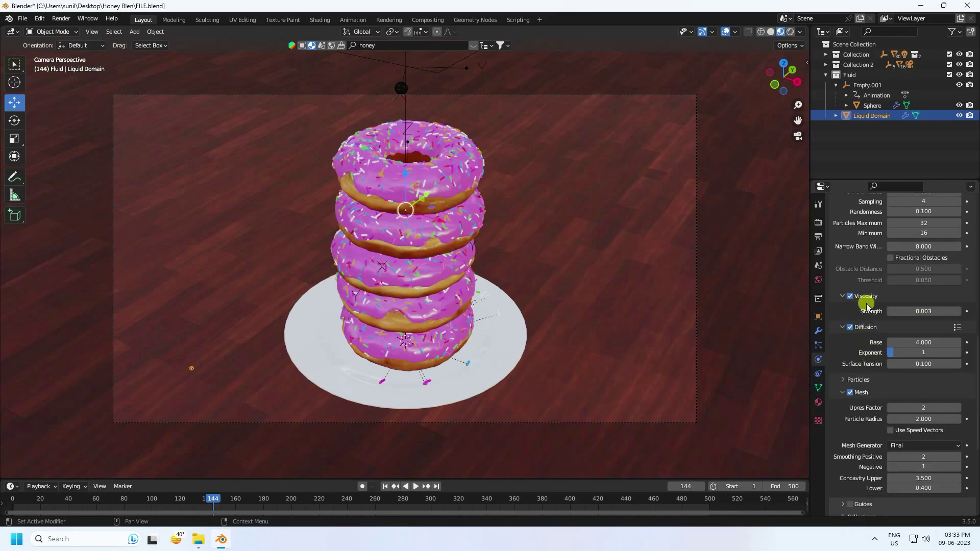
{"action": "left_click", "coordinate": [927, 311]}
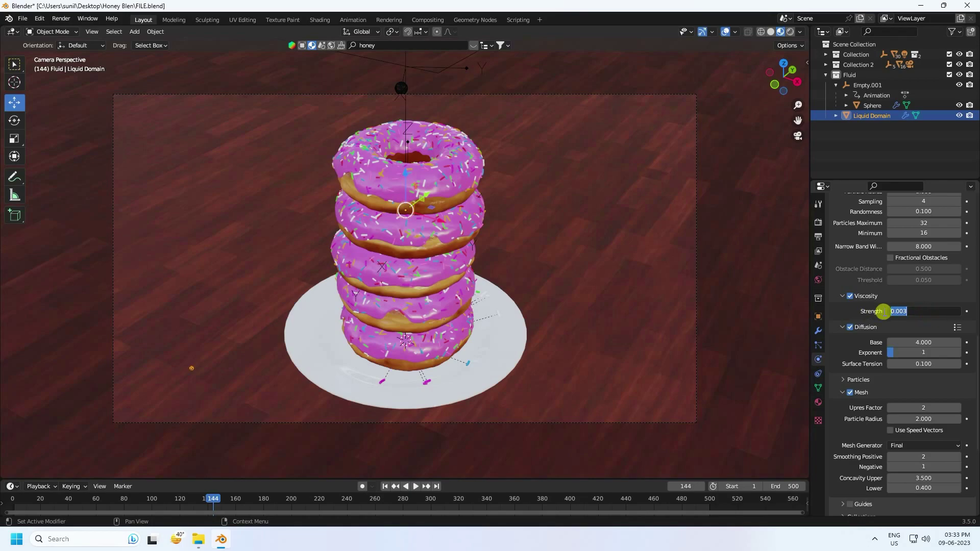
{"action": "left_click", "coordinate": [917, 312]}
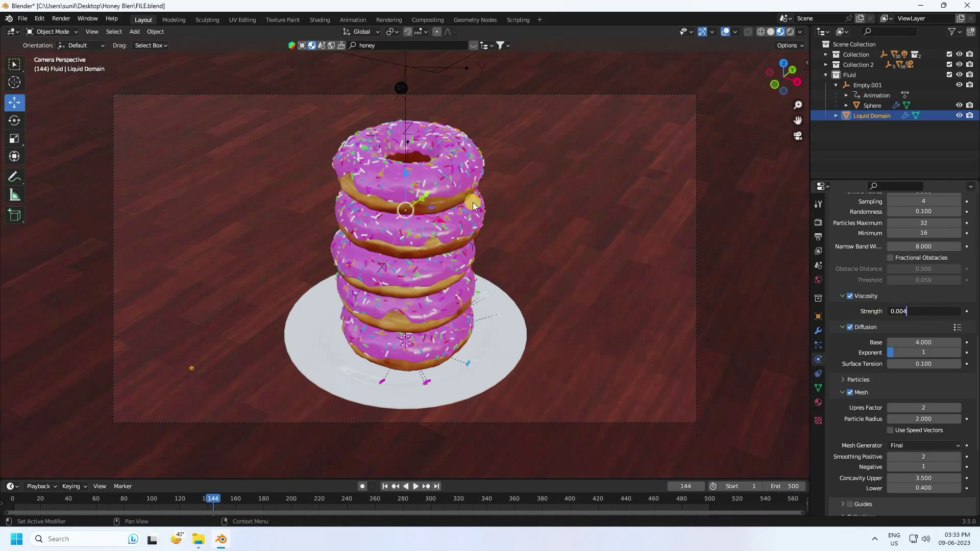
{"action": "key", "text": "Return"}
- Start a fresh Bake All of the fluid simulation for frames 1 to 250
{"action": "scroll", "coordinate": [887, 395], "scroll_direction": "down", "scroll_amount": 3}
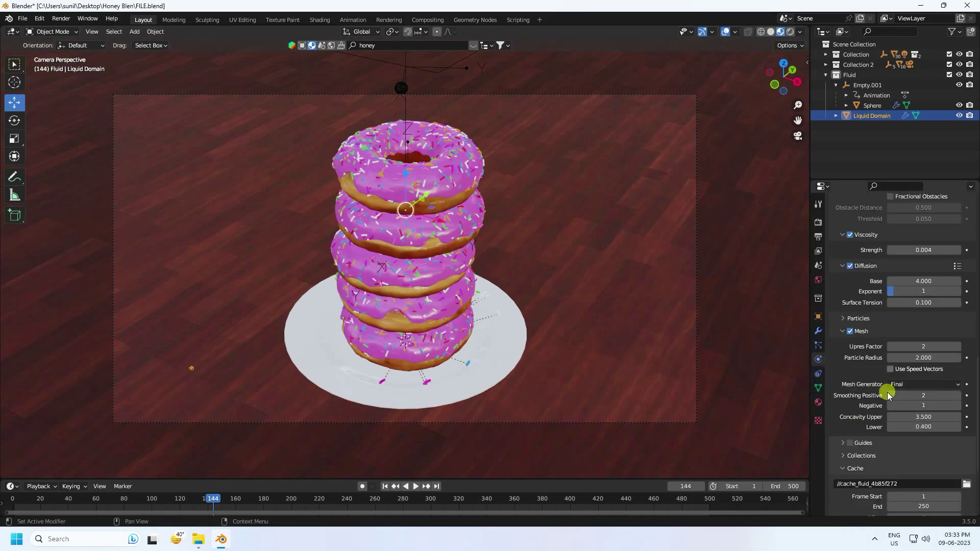
{"action": "scroll", "coordinate": [886, 394], "scroll_direction": "down", "scroll_amount": 5}
{"action": "scroll", "coordinate": [872, 459], "scroll_direction": "up", "scroll_amount": 15}
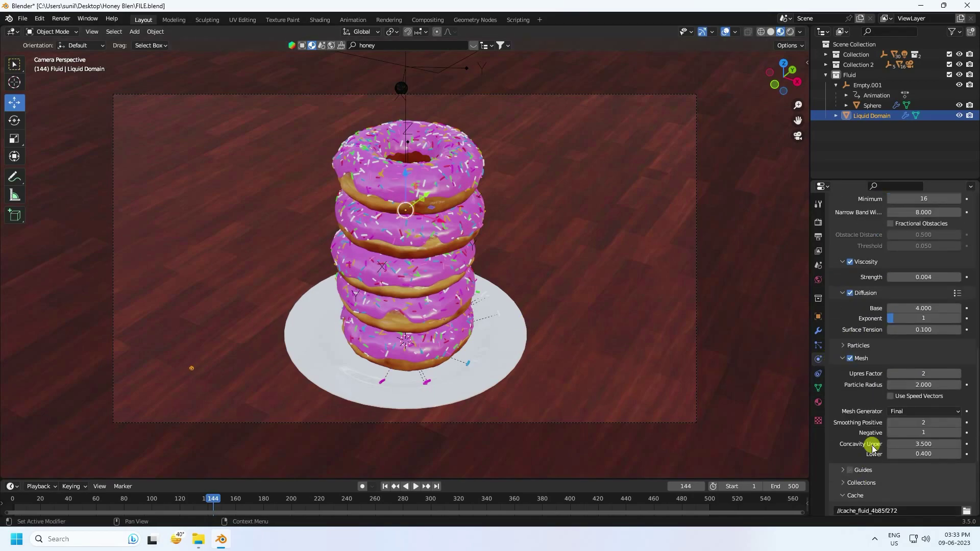
{"action": "scroll", "coordinate": [873, 408], "scroll_direction": "up", "scroll_amount": 4}
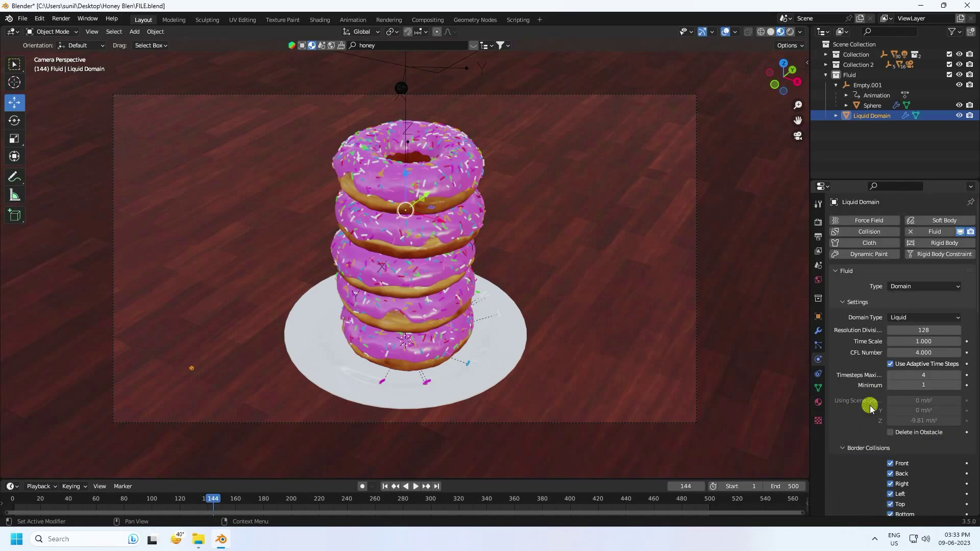
{"action": "scroll", "coordinate": [873, 409], "scroll_direction": "down", "scroll_amount": 15}
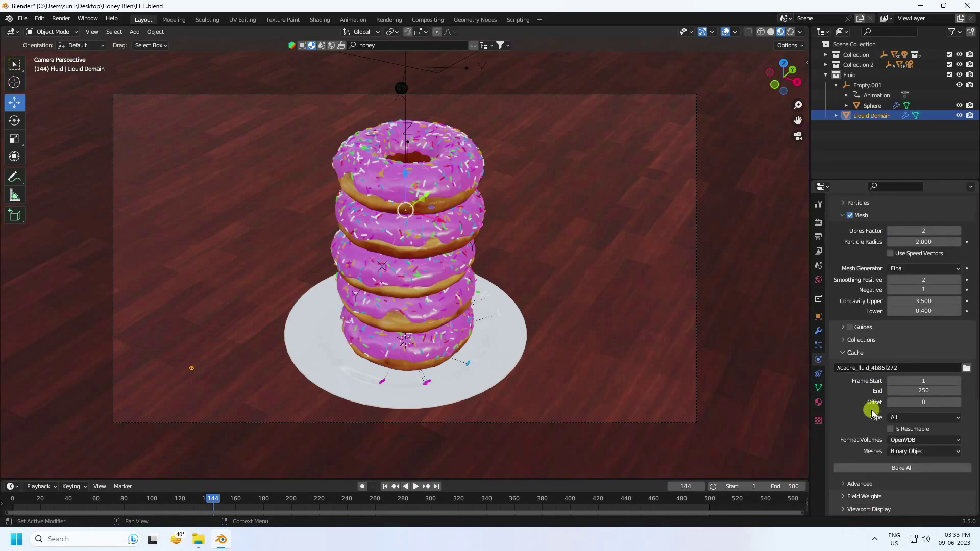
{"action": "left_click", "coordinate": [898, 467]}
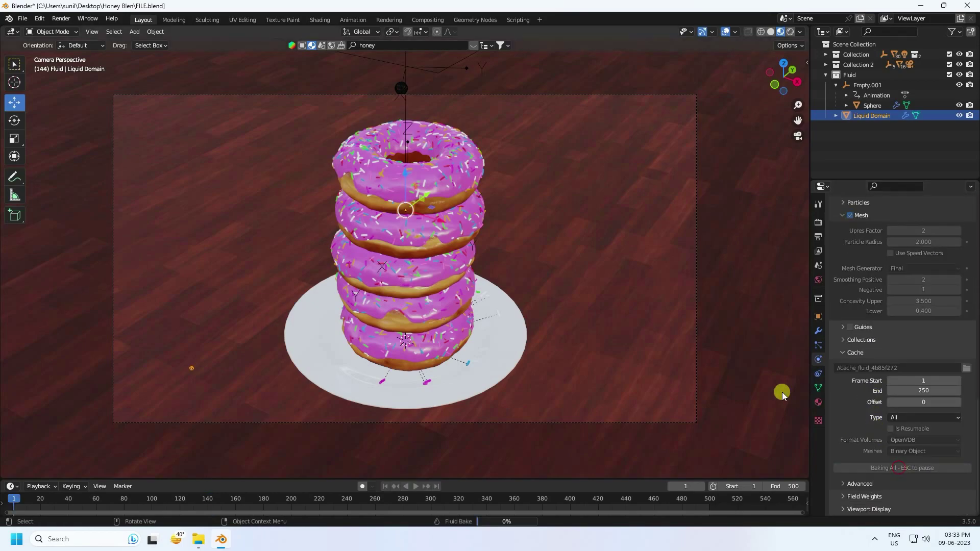